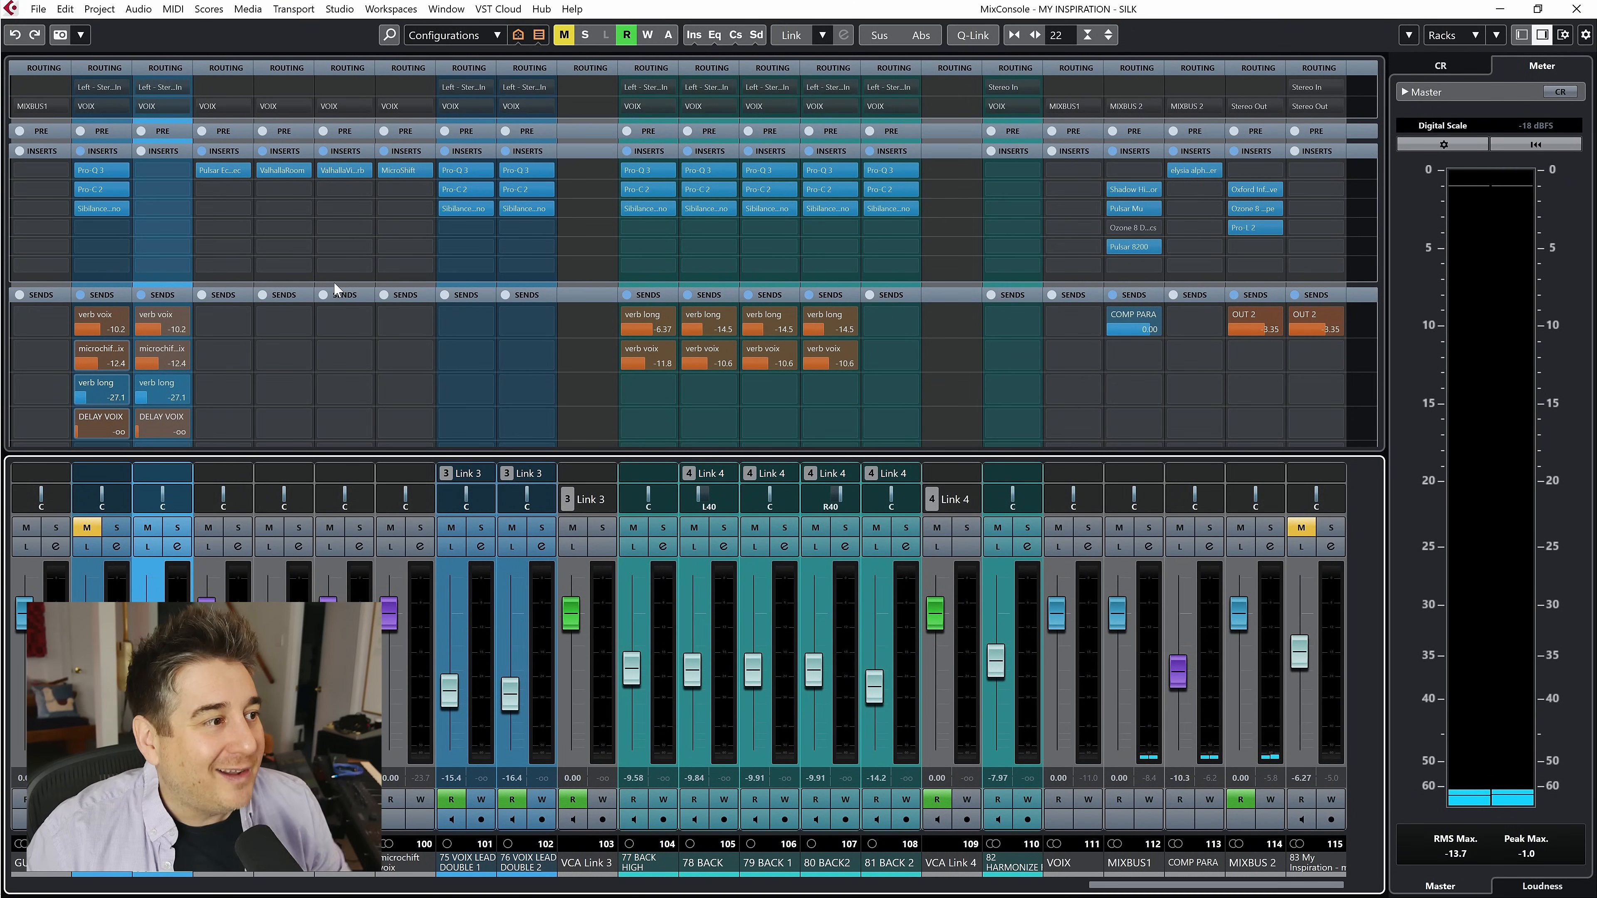
Step: Insert Silk Vocal Live Mono in the first insert slot of the 74 VOIX LEAD (D) channel and collapse the Routing rack
click(165, 169)
text(silk)
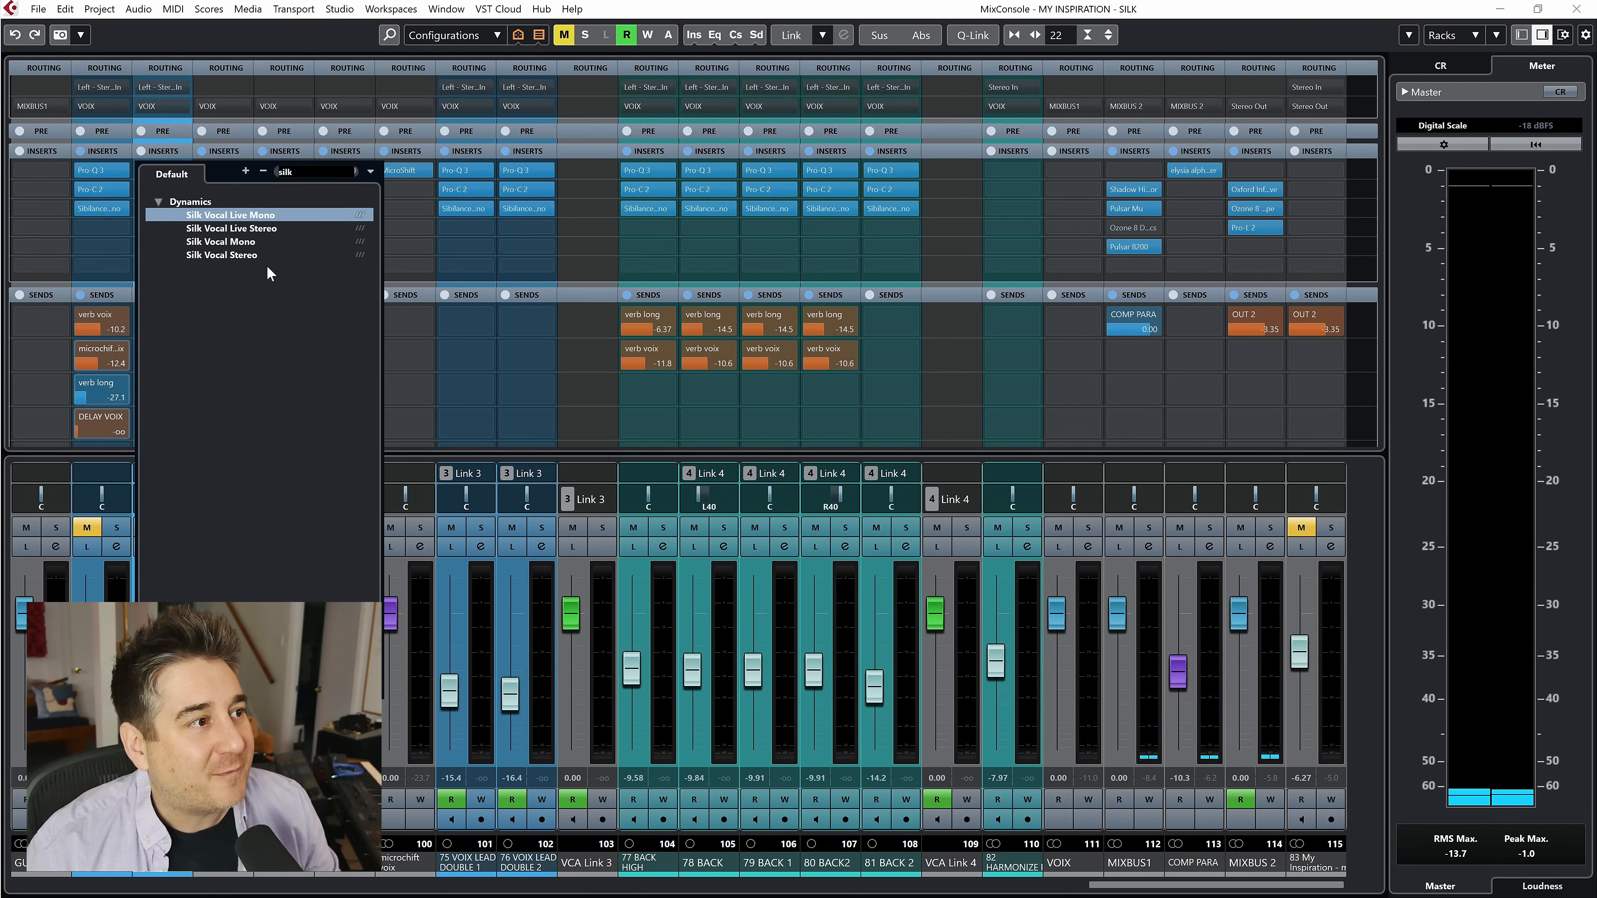
click(260, 215)
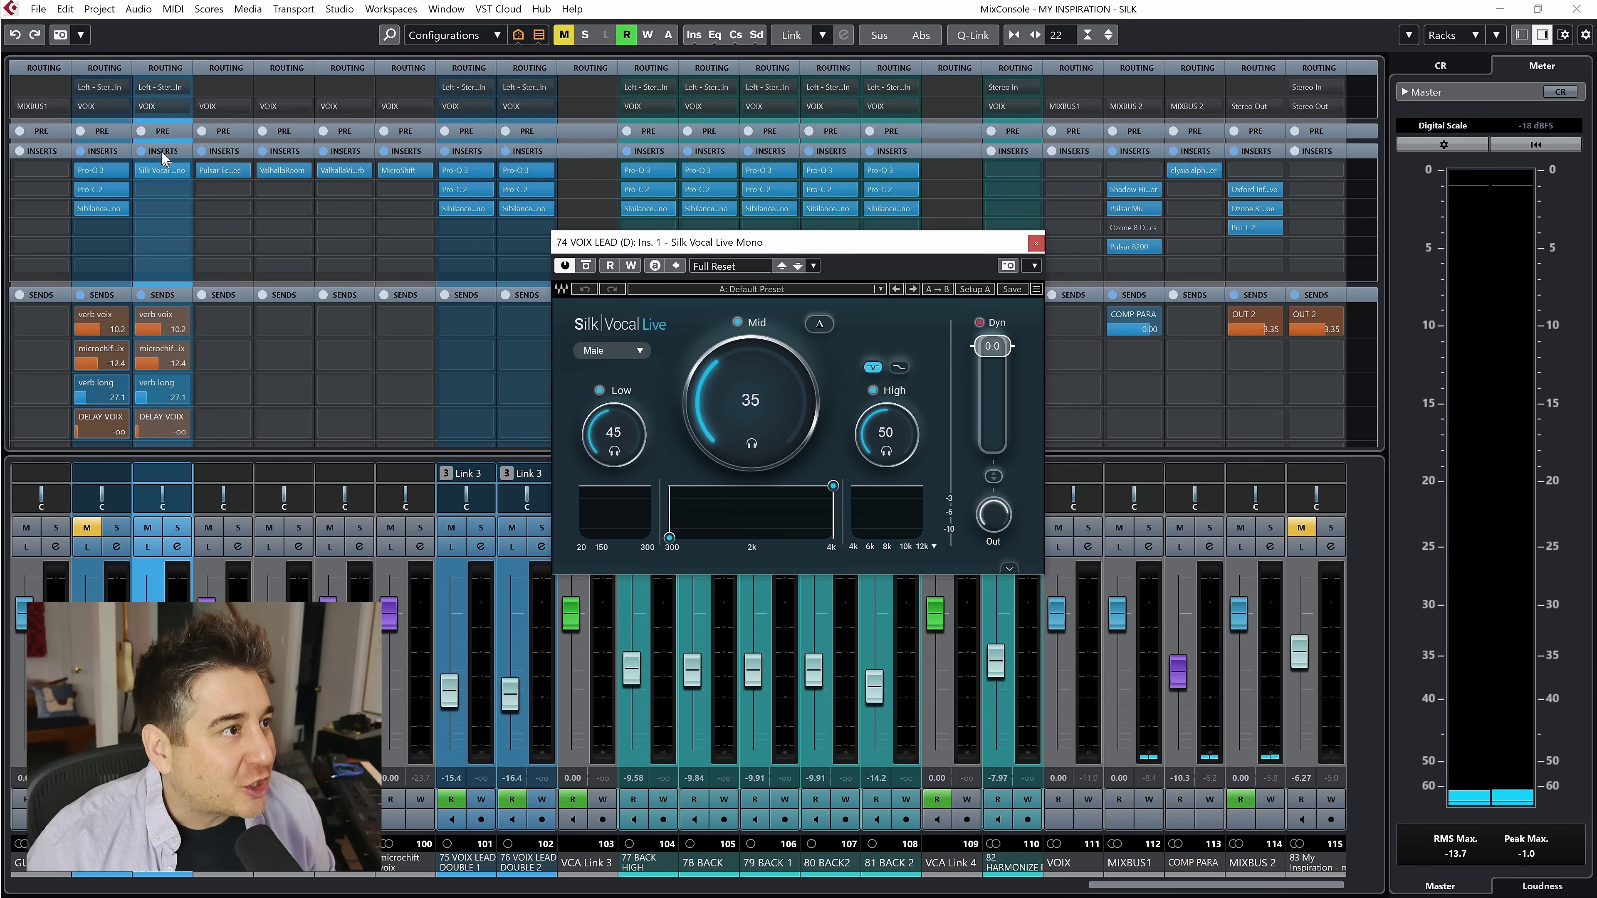
click(161, 68)
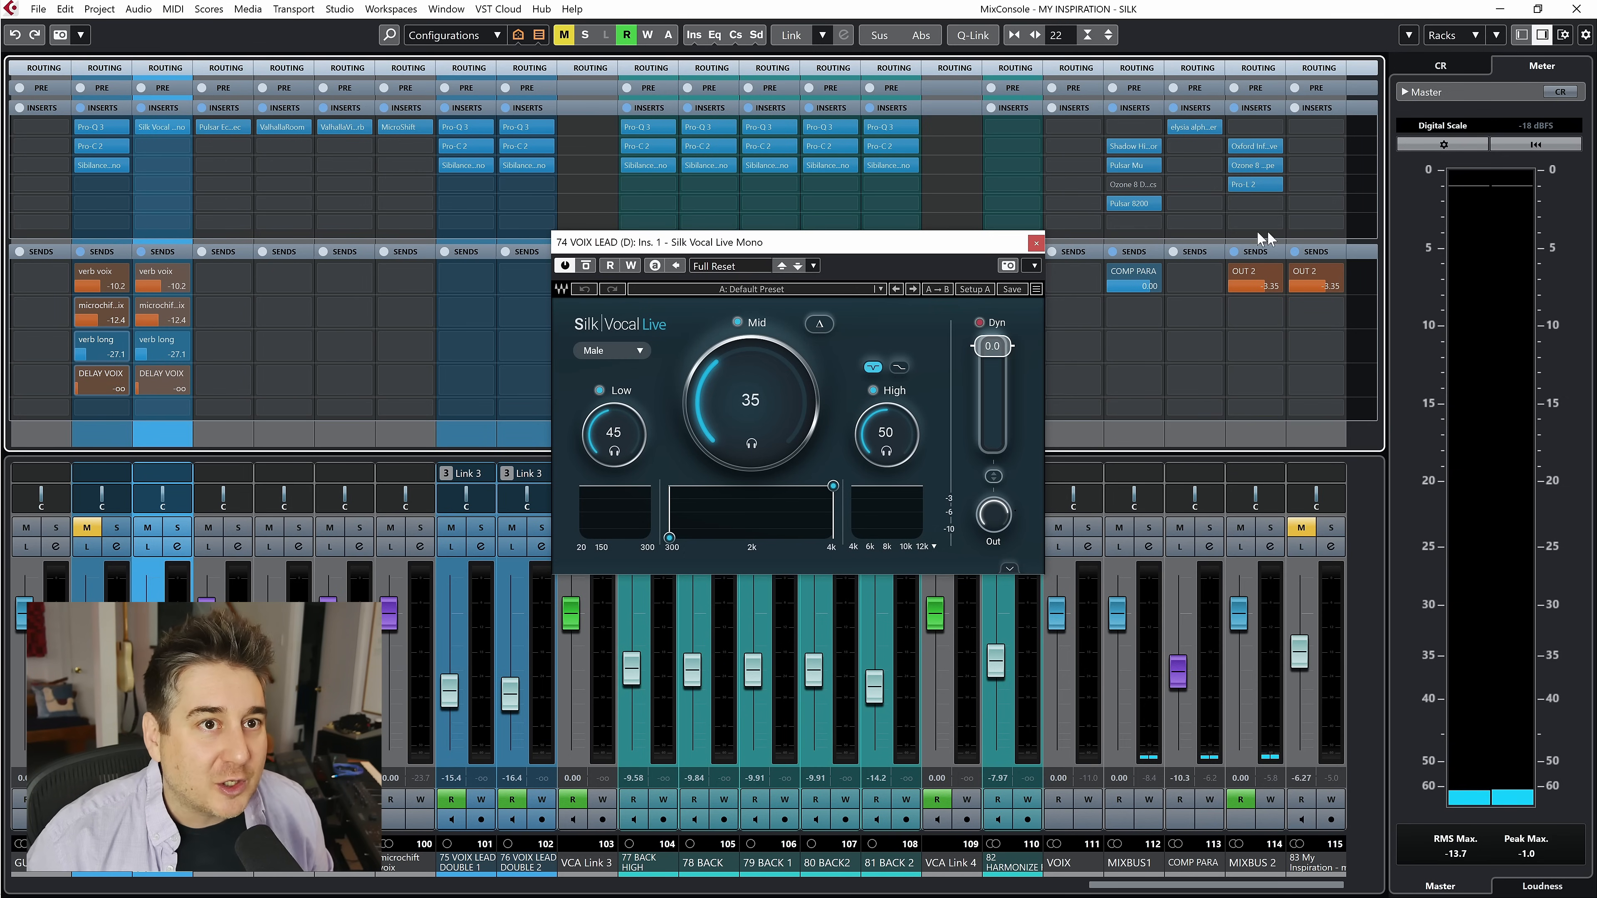
click(1474, 35)
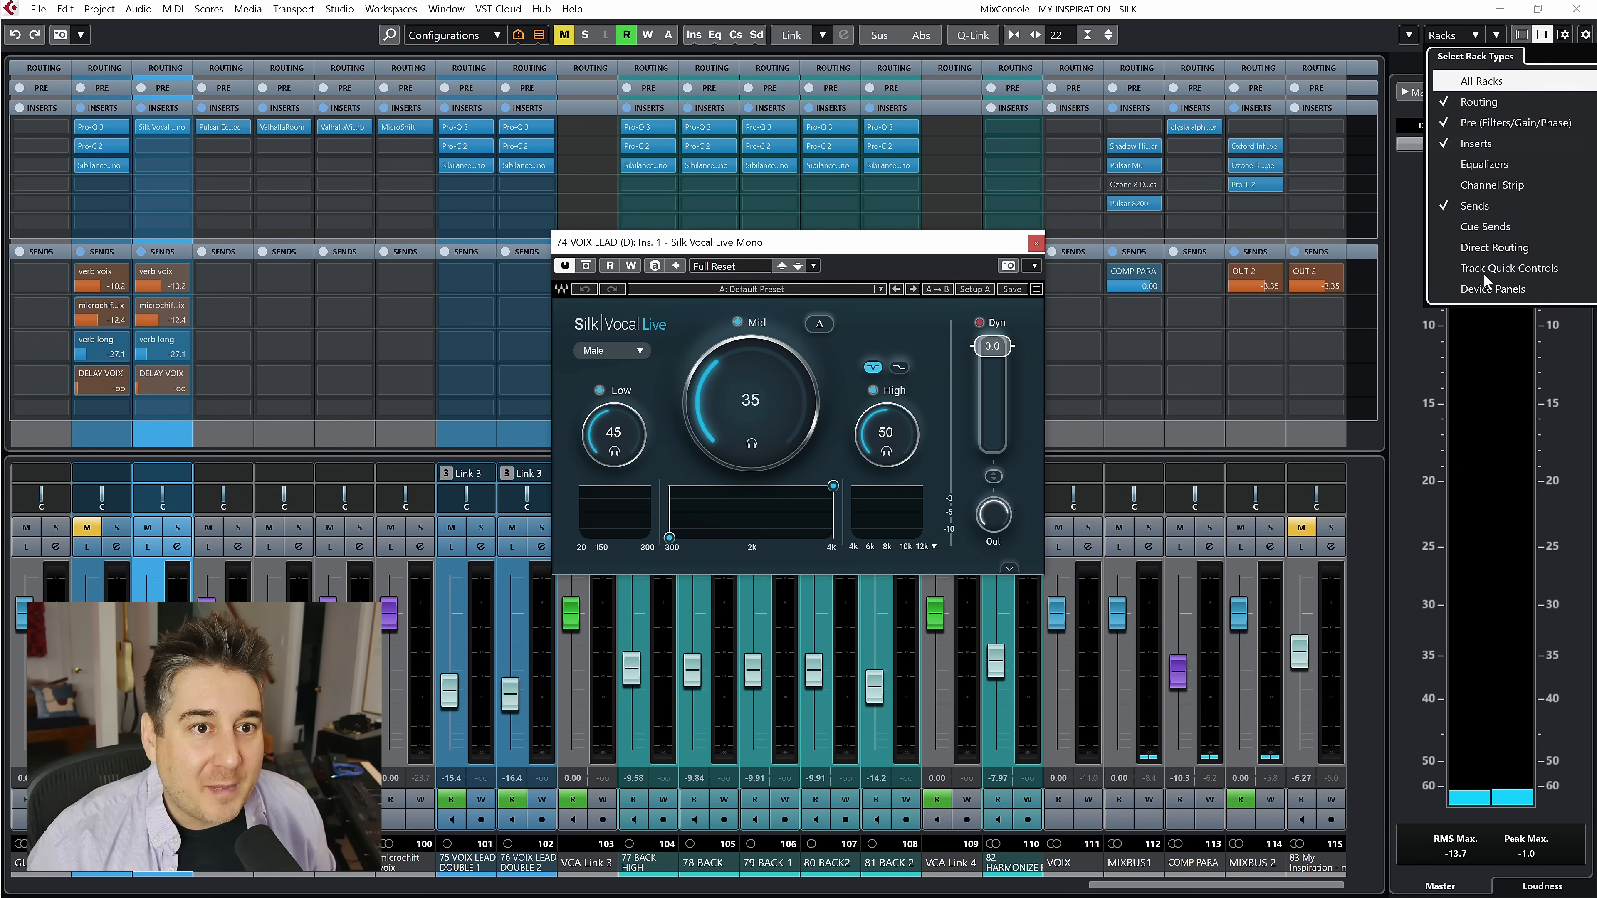
click(1502, 33)
click(1499, 32)
click(1496, 31)
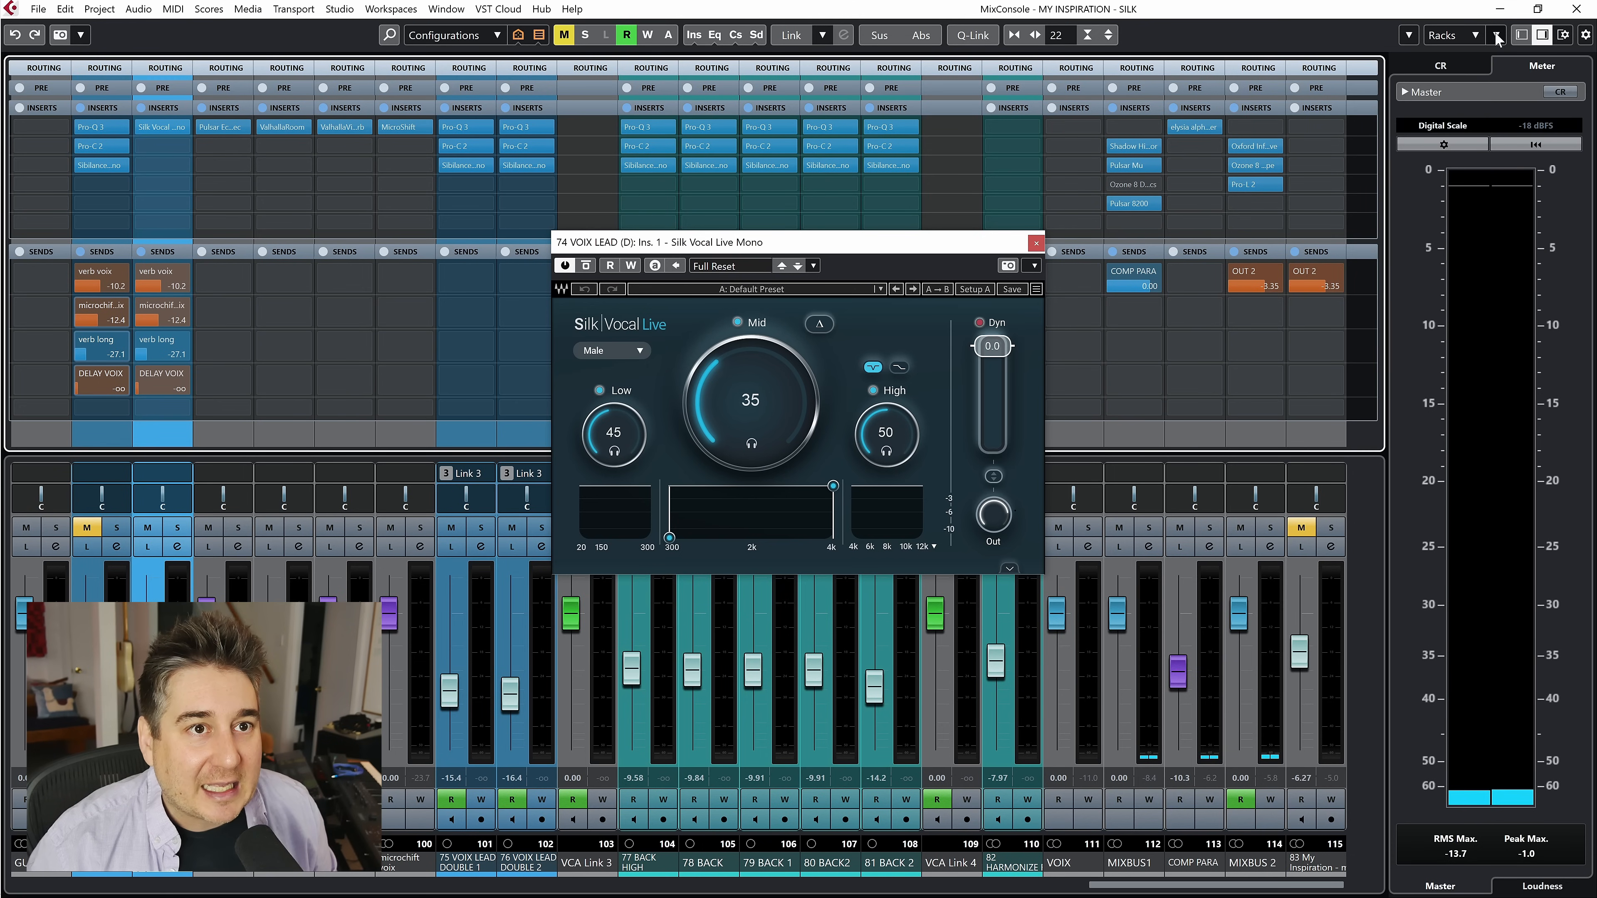
click(539, 35)
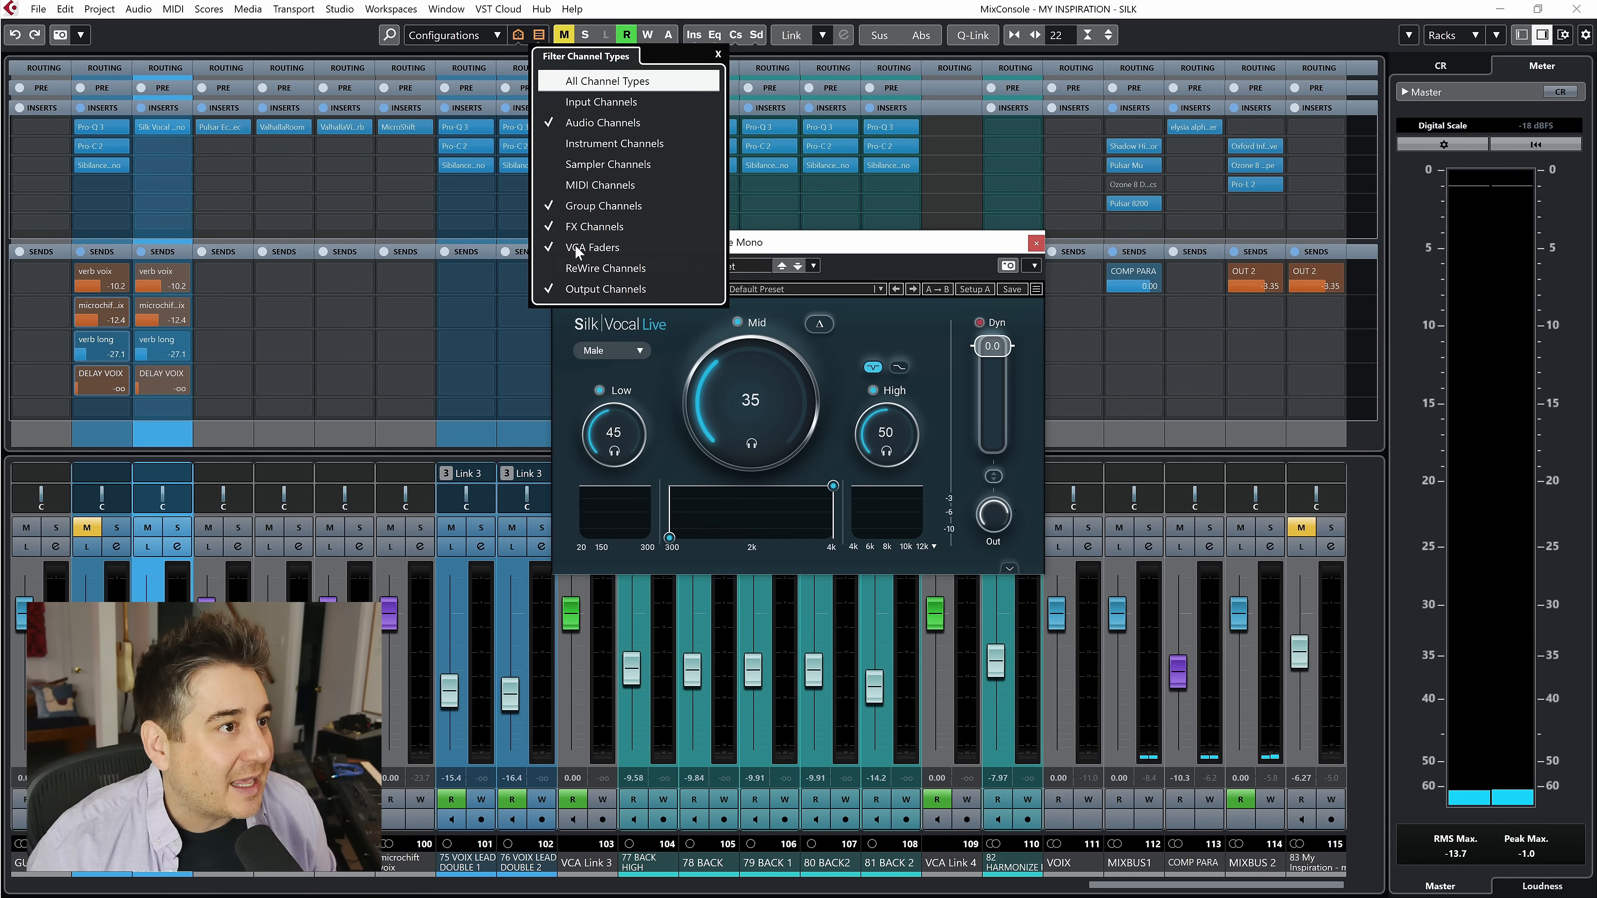
click(520, 36)
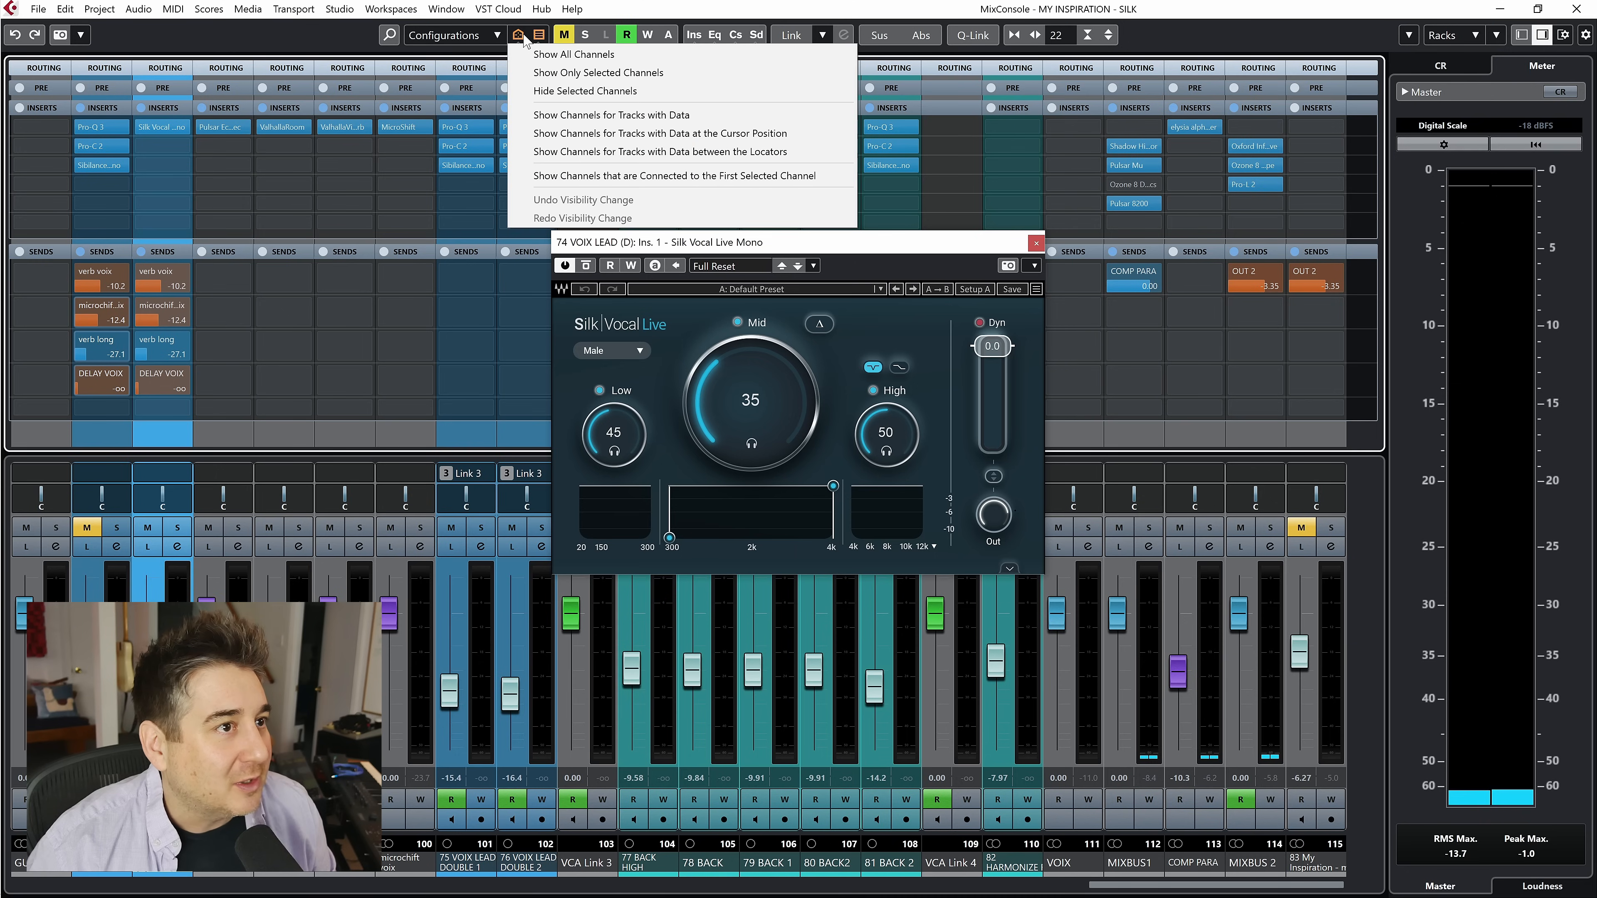
click(1143, 37)
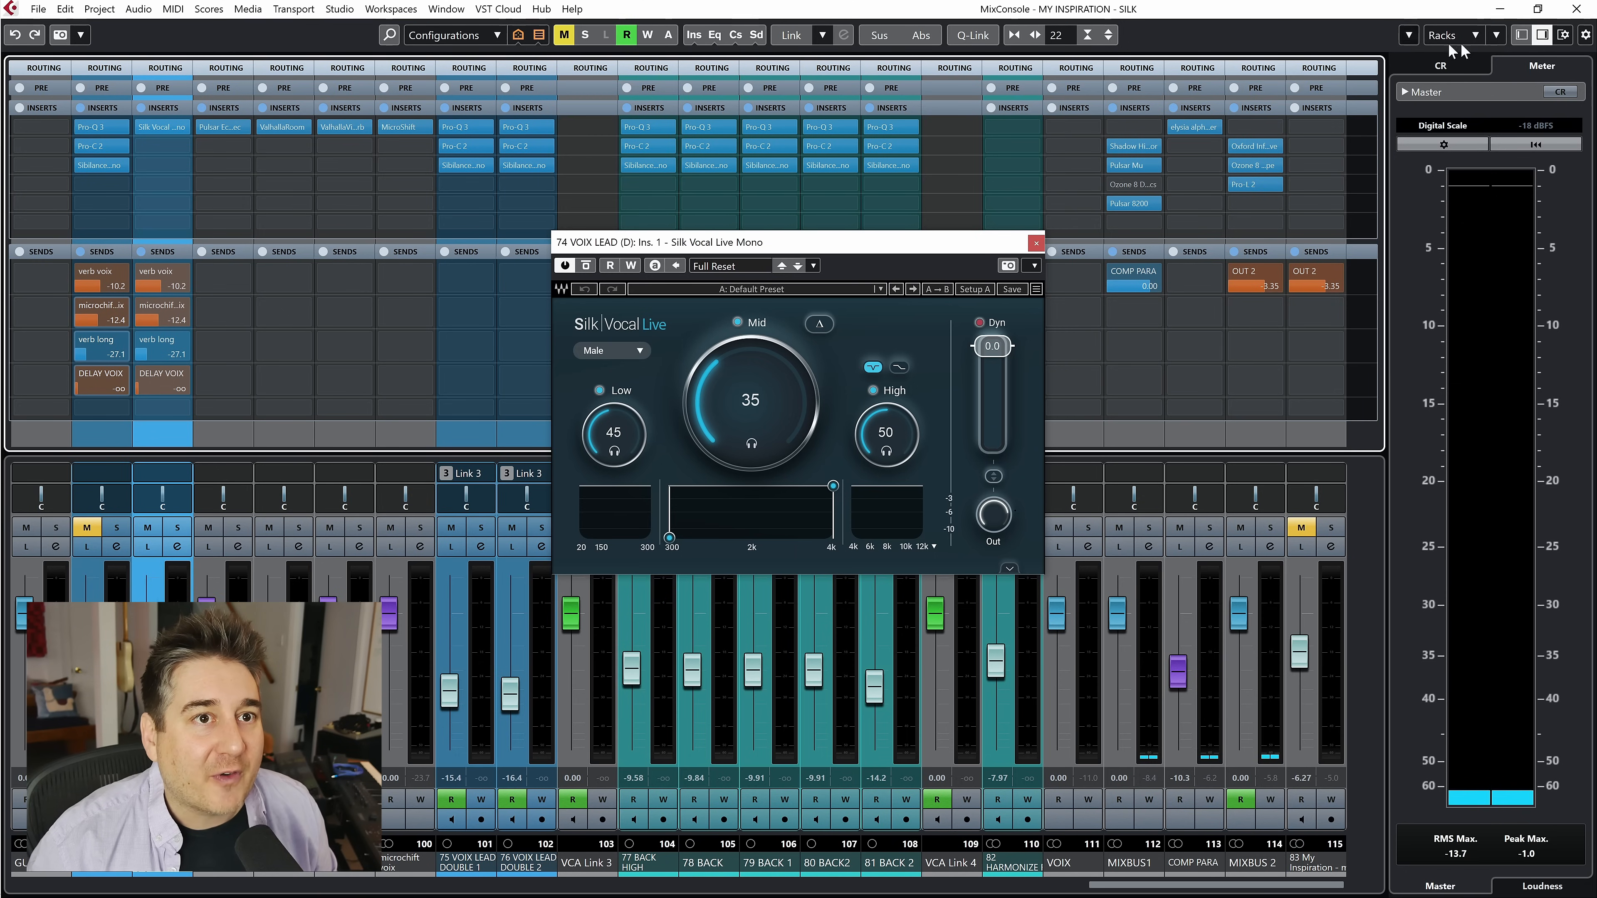
Step: Turn on the Channel Latency display in the MixConsole window layout
click(1565, 36)
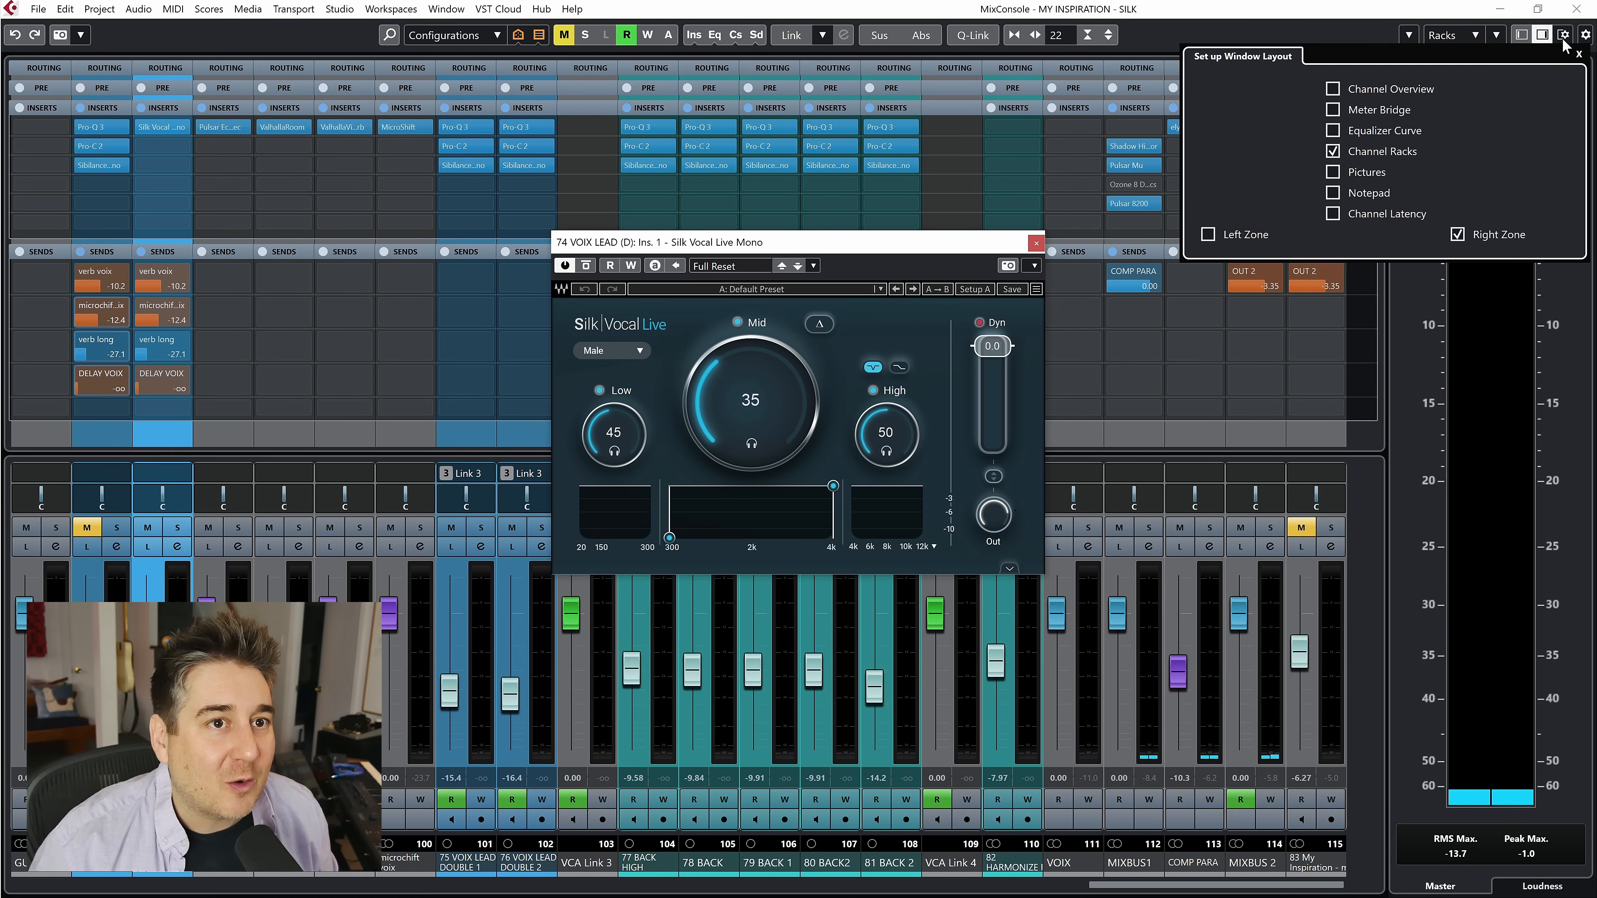
click(1333, 214)
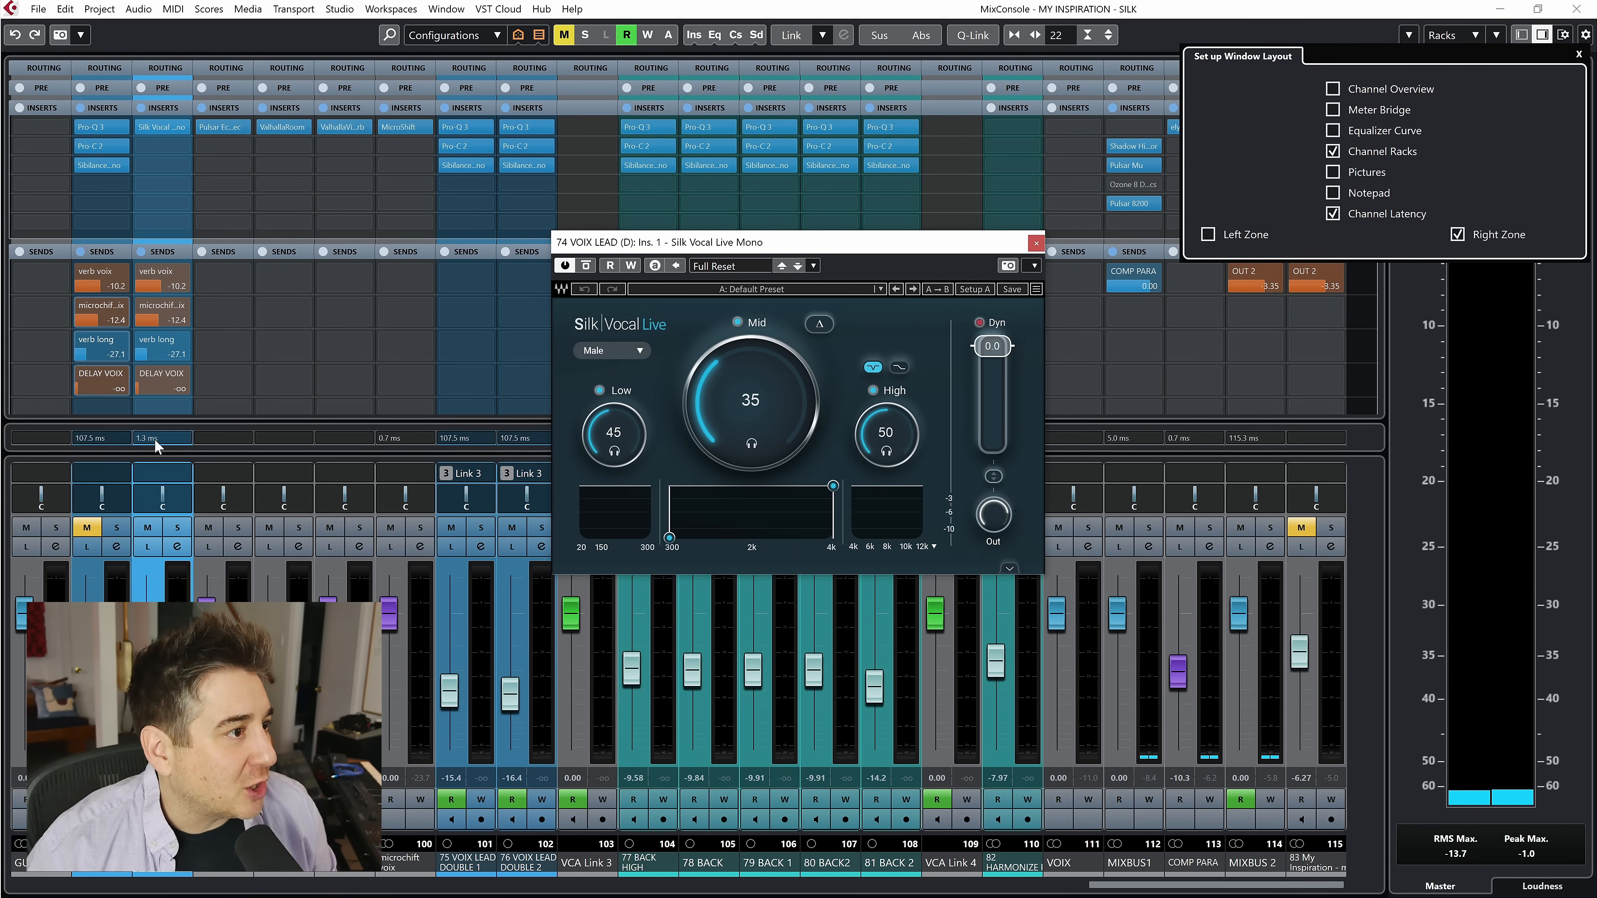
Step: Replace the insert on 74 VOIX LEAD (D) with Silk Vocal Mono, move its window clear of the faders and solo the channel
click(183, 129)
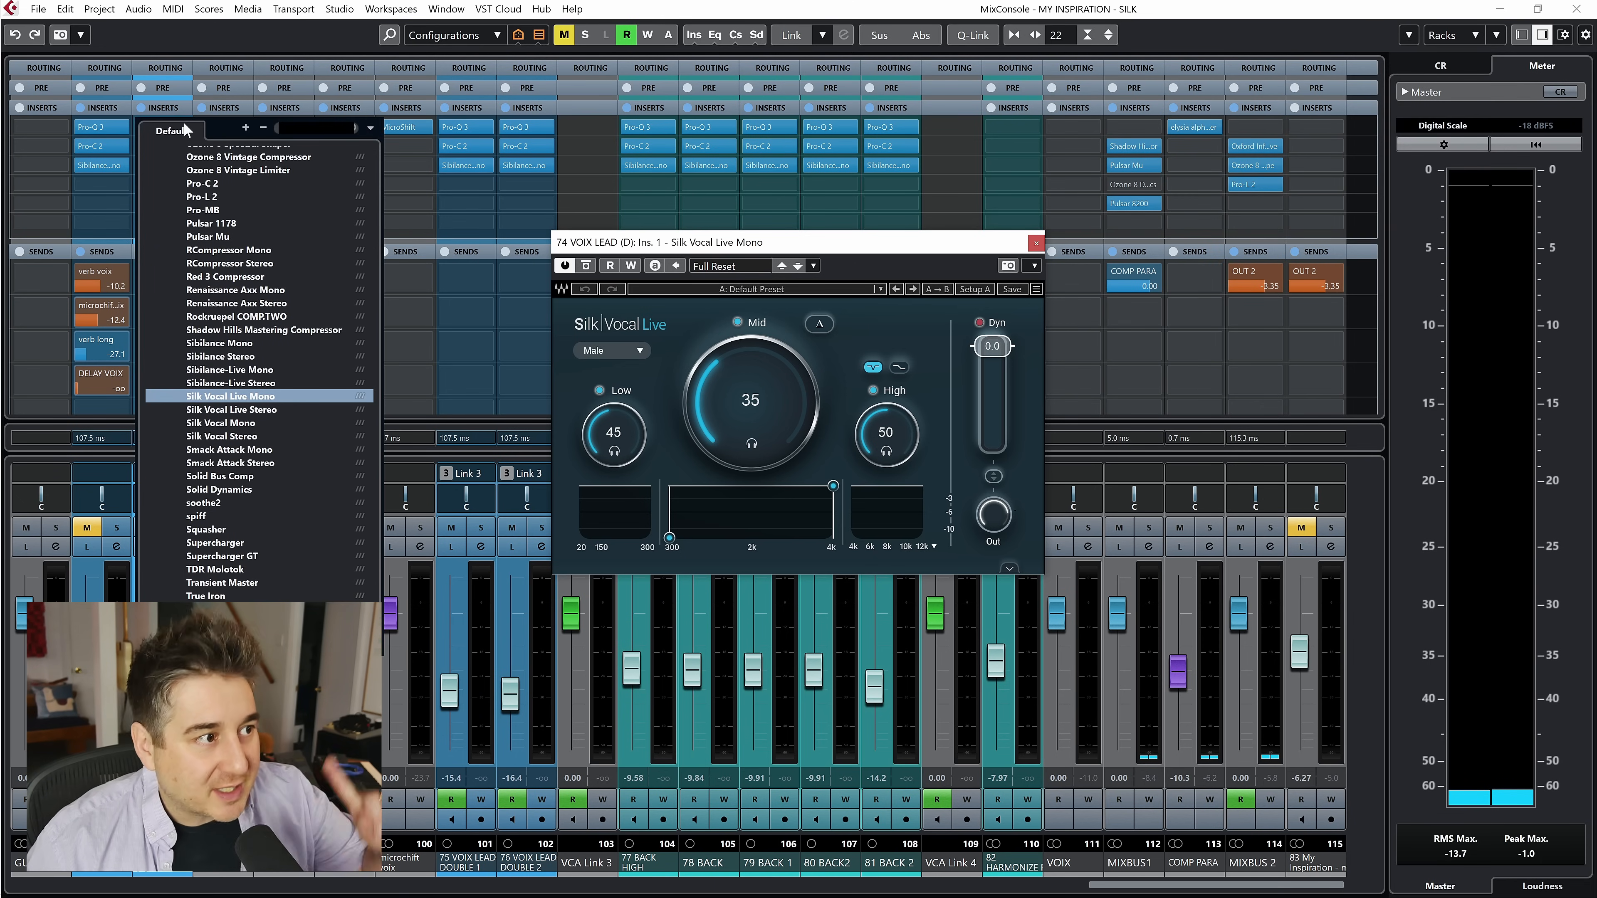
click(233, 424)
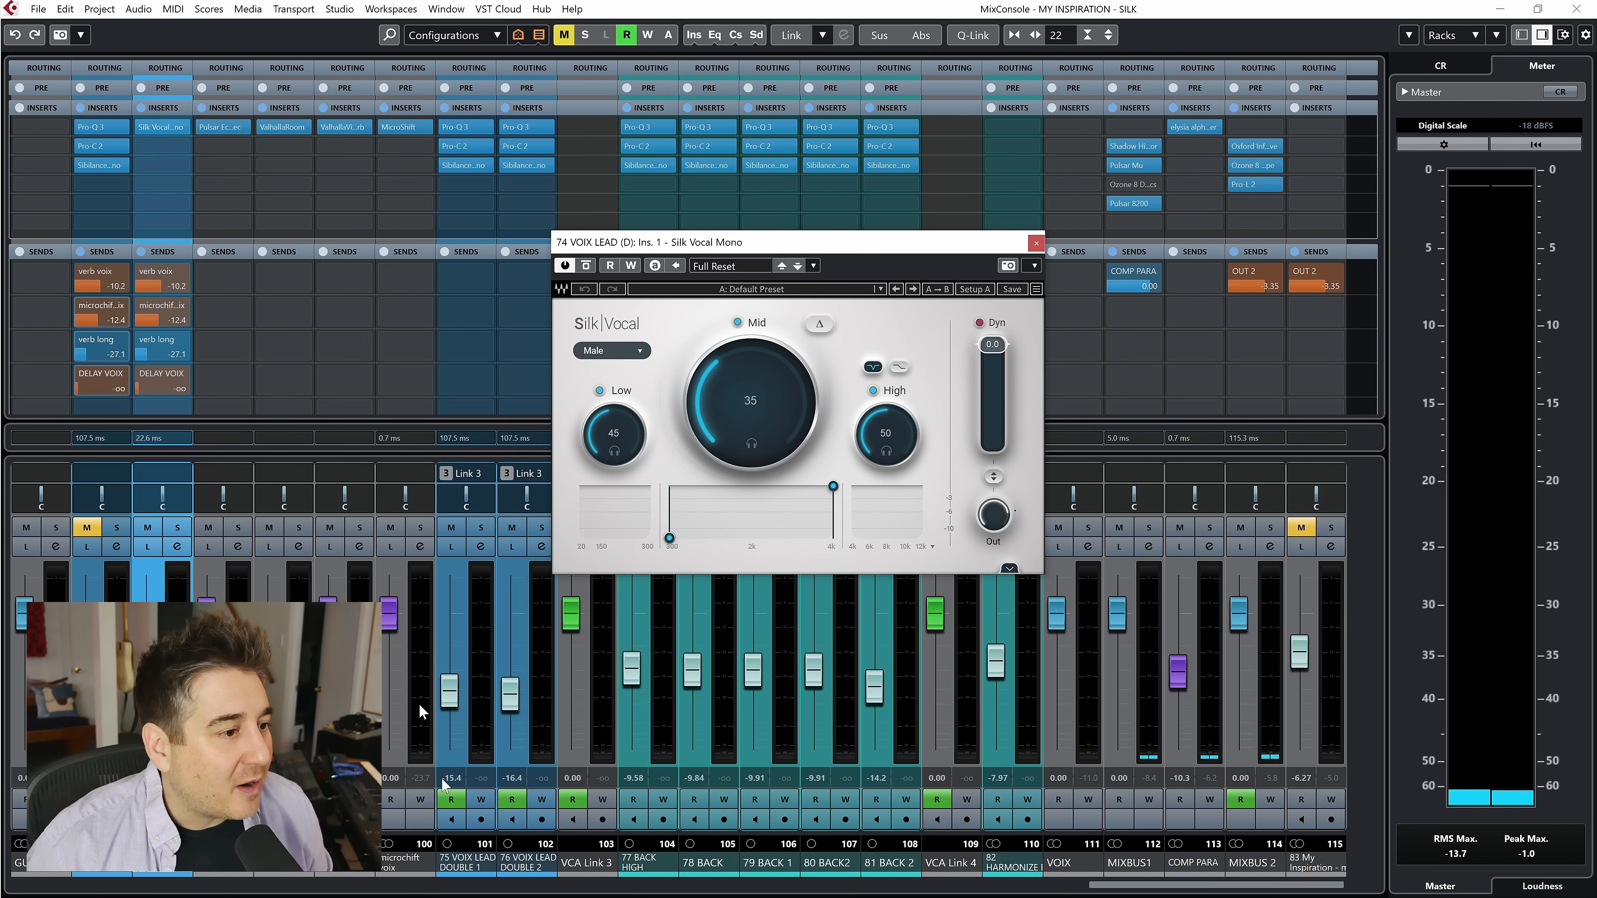
drag(1117, 887, 1054, 886)
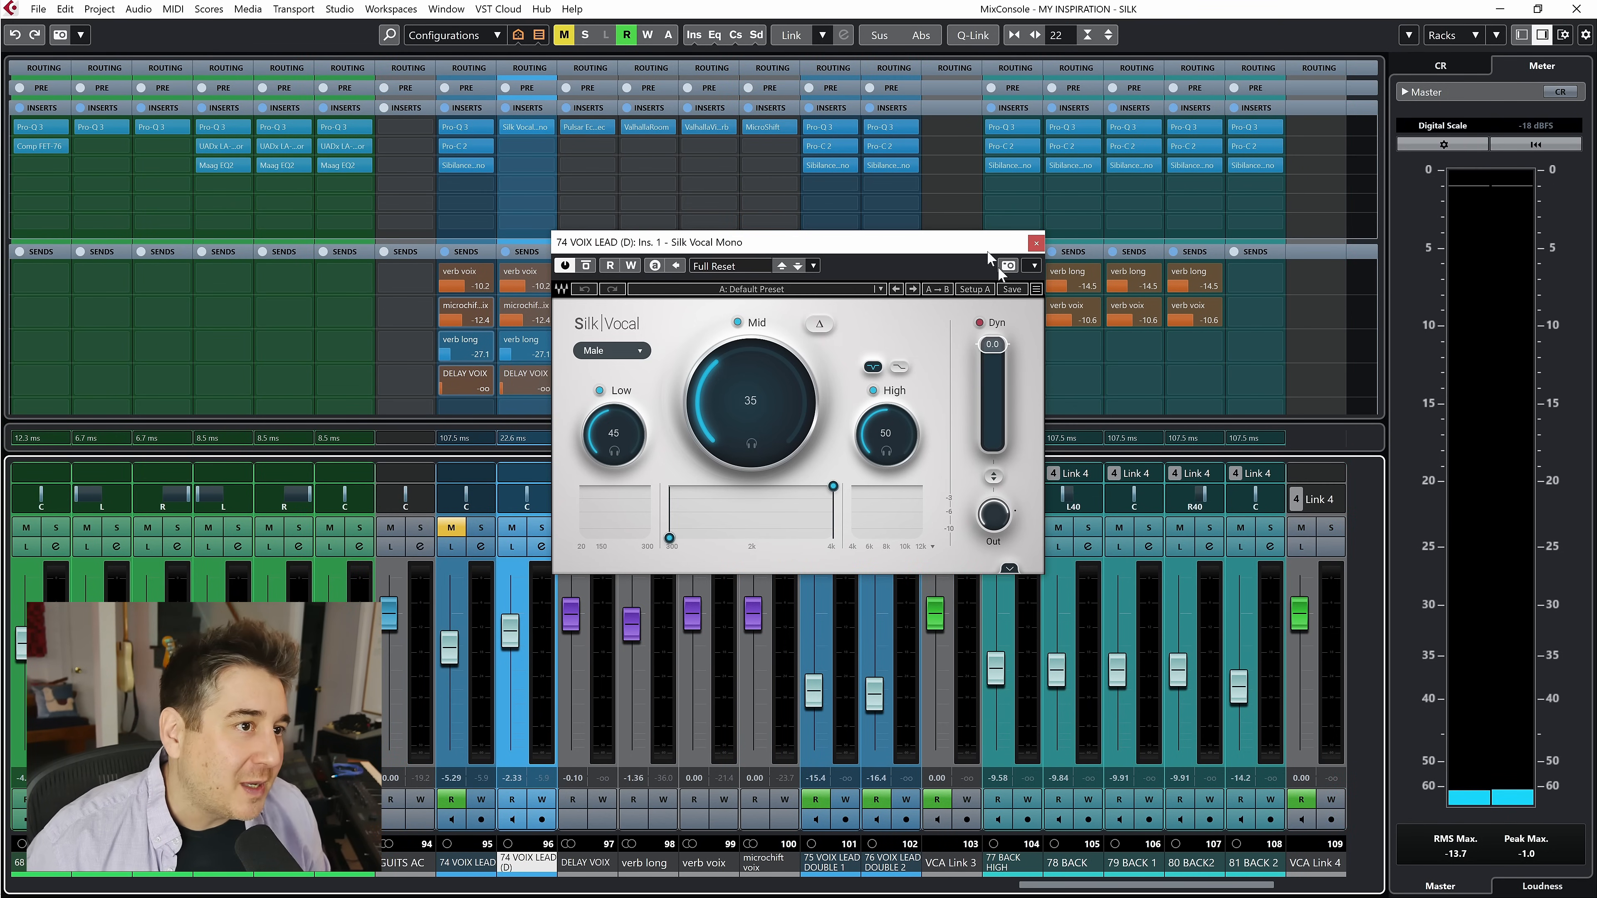
drag(883, 246, 958, 143)
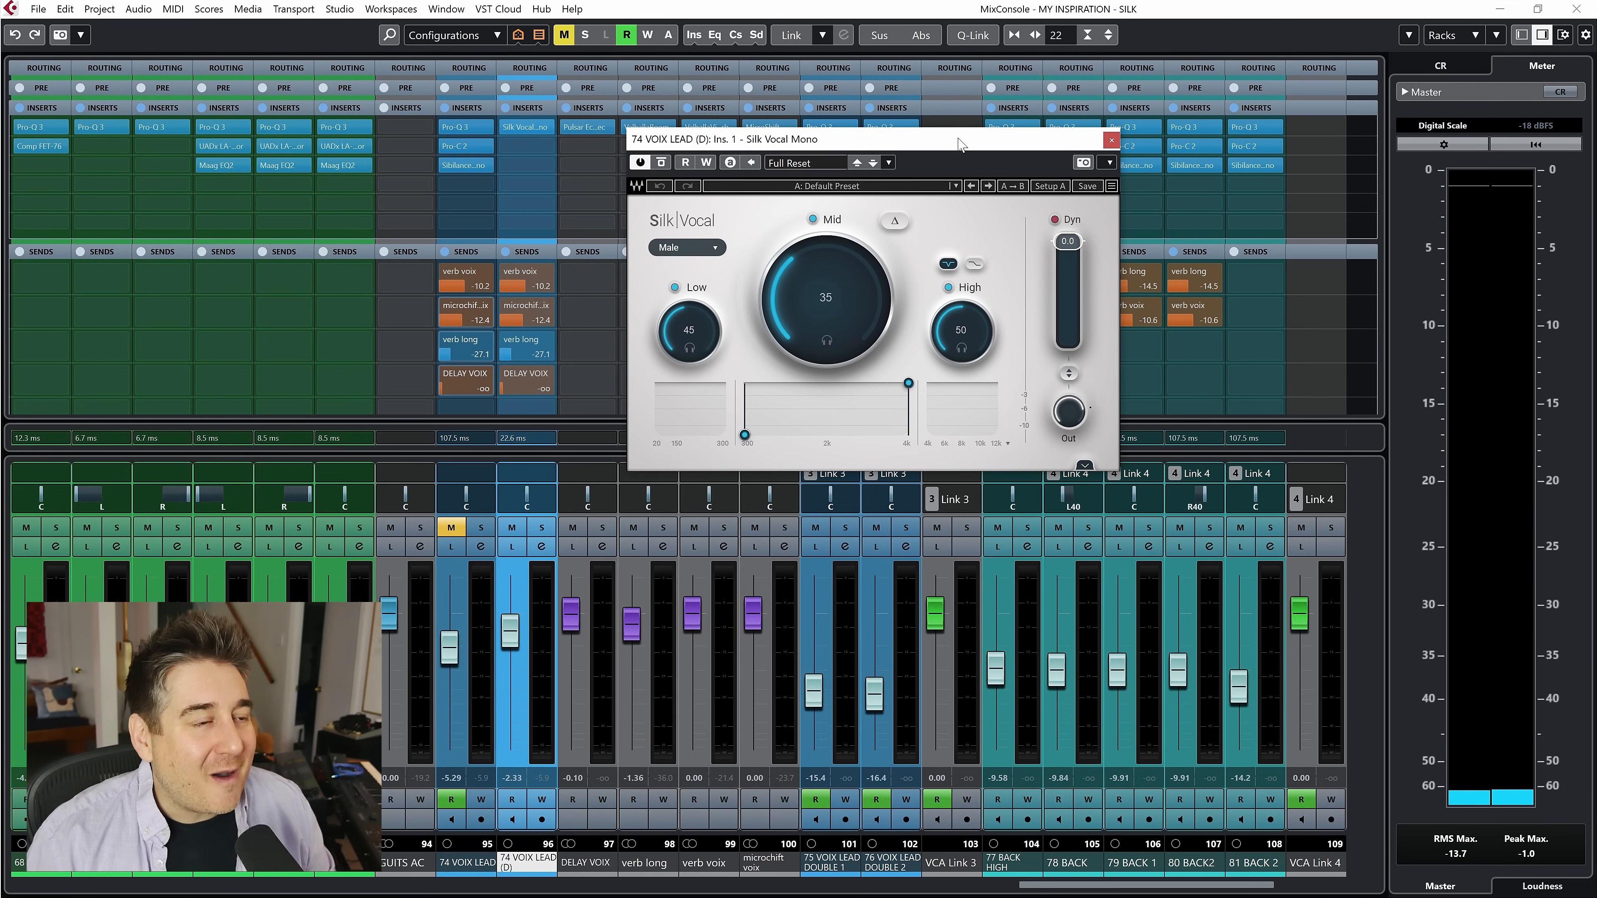
click(543, 528)
Step: Check the voice type selector and compare the High band's two curve modes, finishing on the default one
click(695, 249)
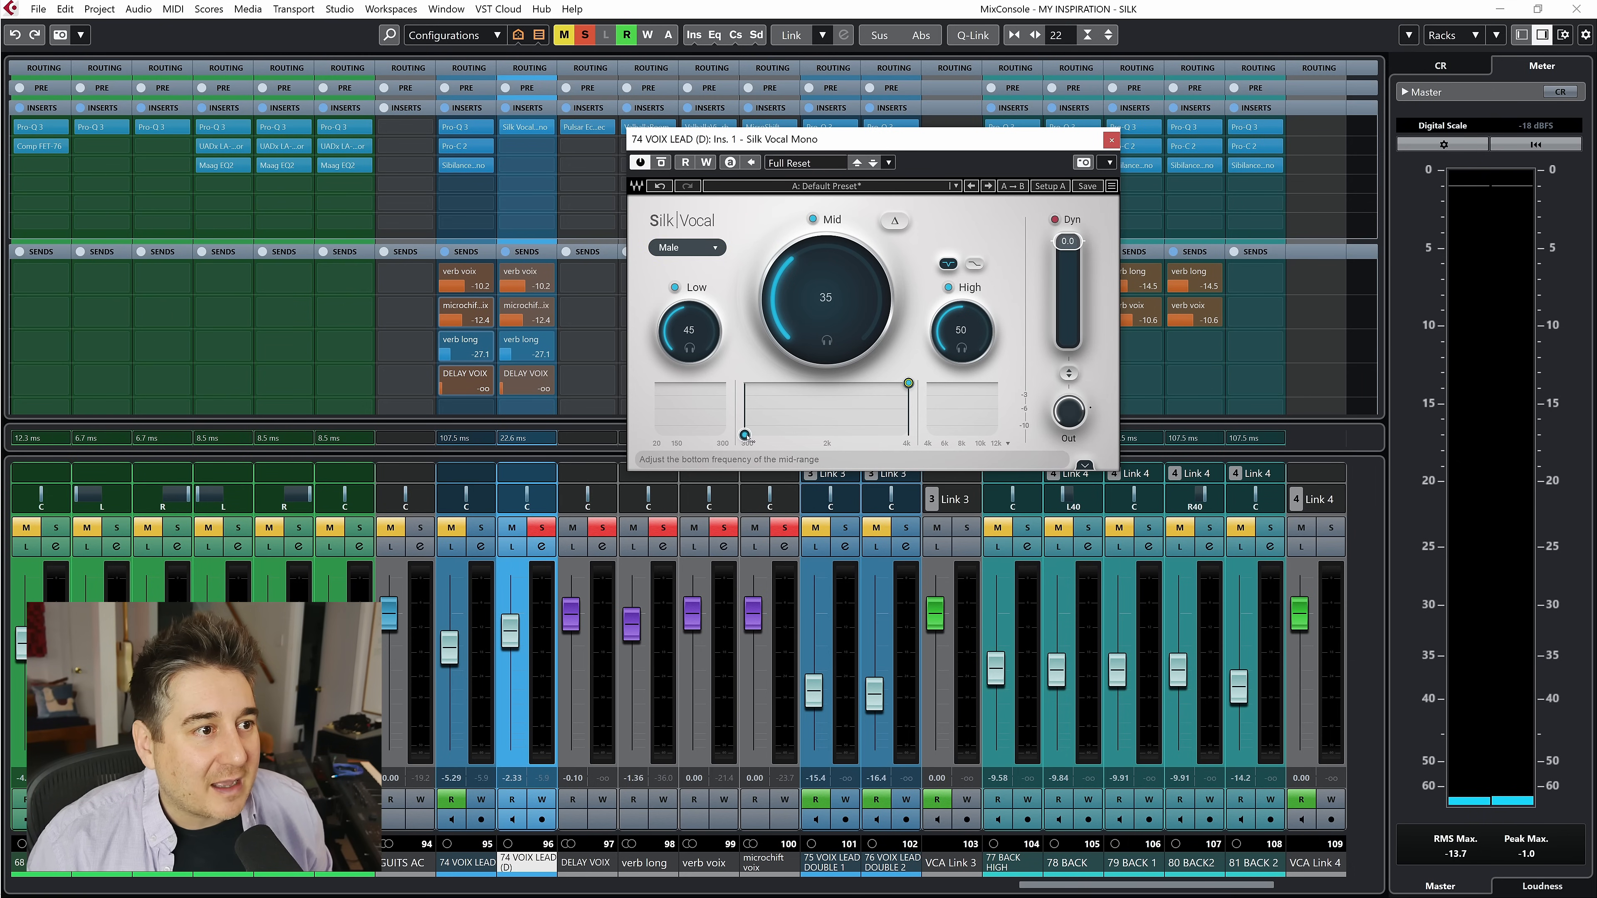
click(973, 264)
click(949, 264)
click(975, 264)
click(949, 265)
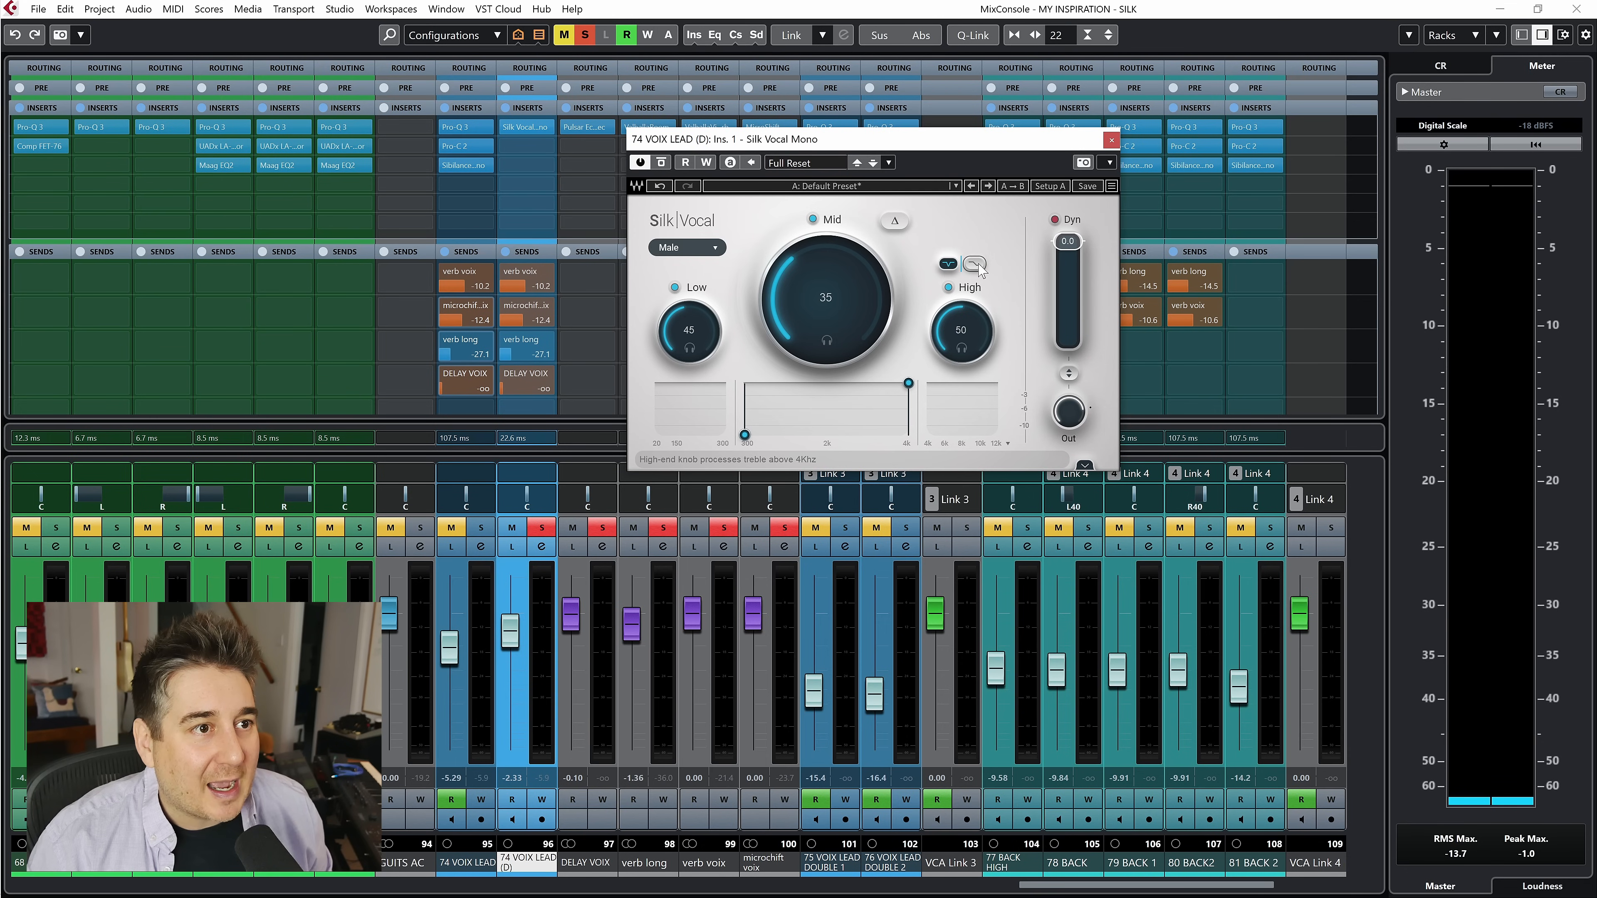
click(979, 268)
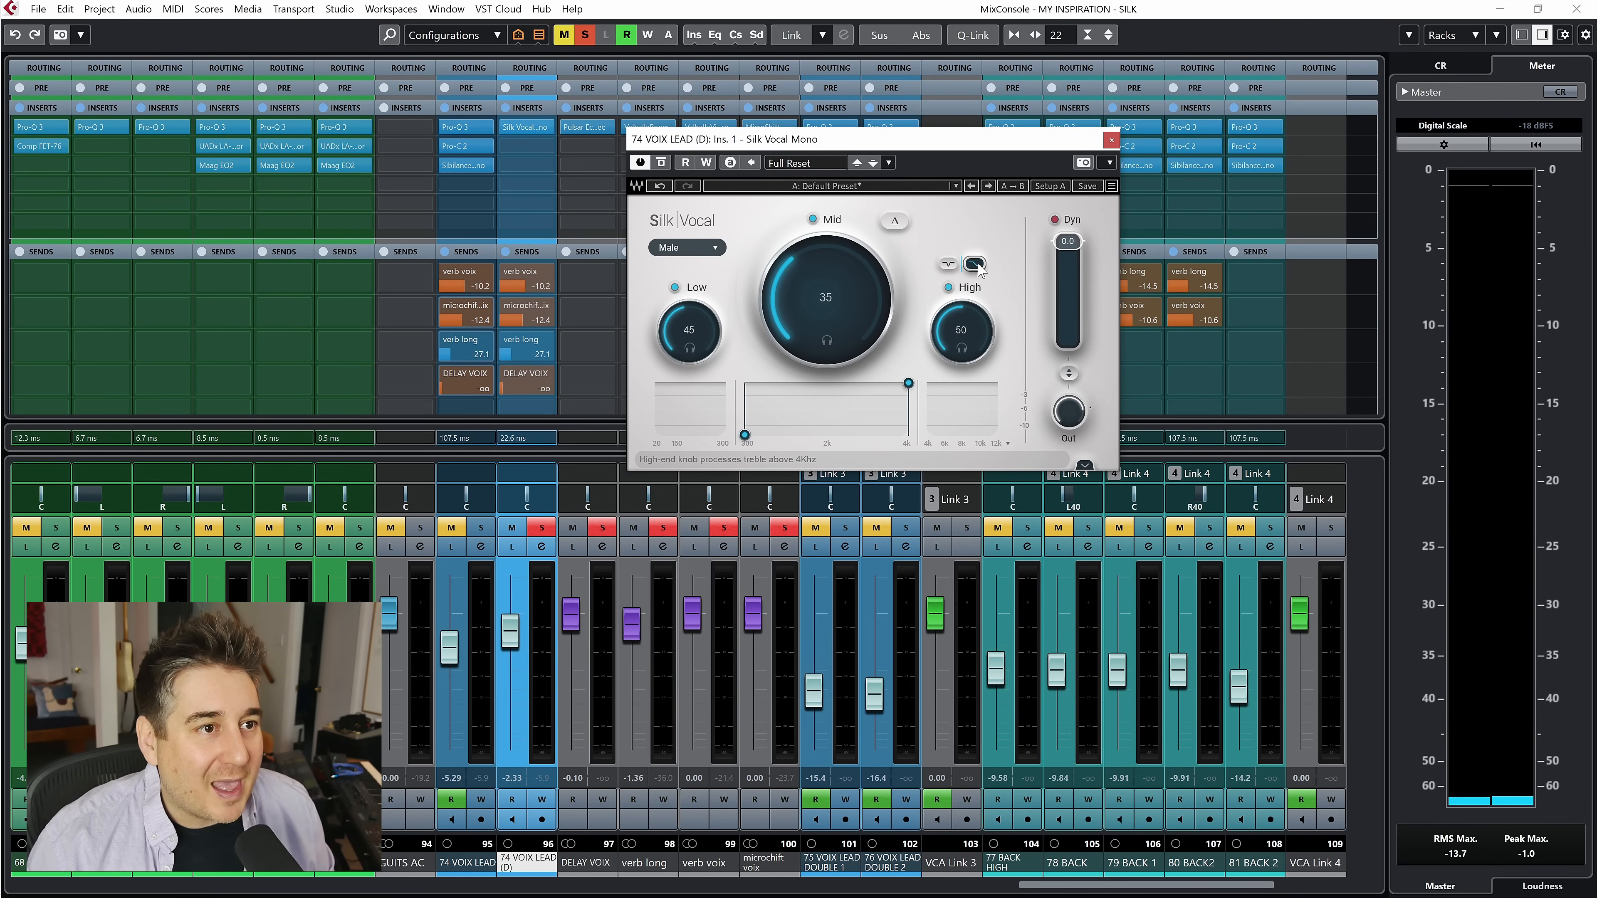
click(948, 265)
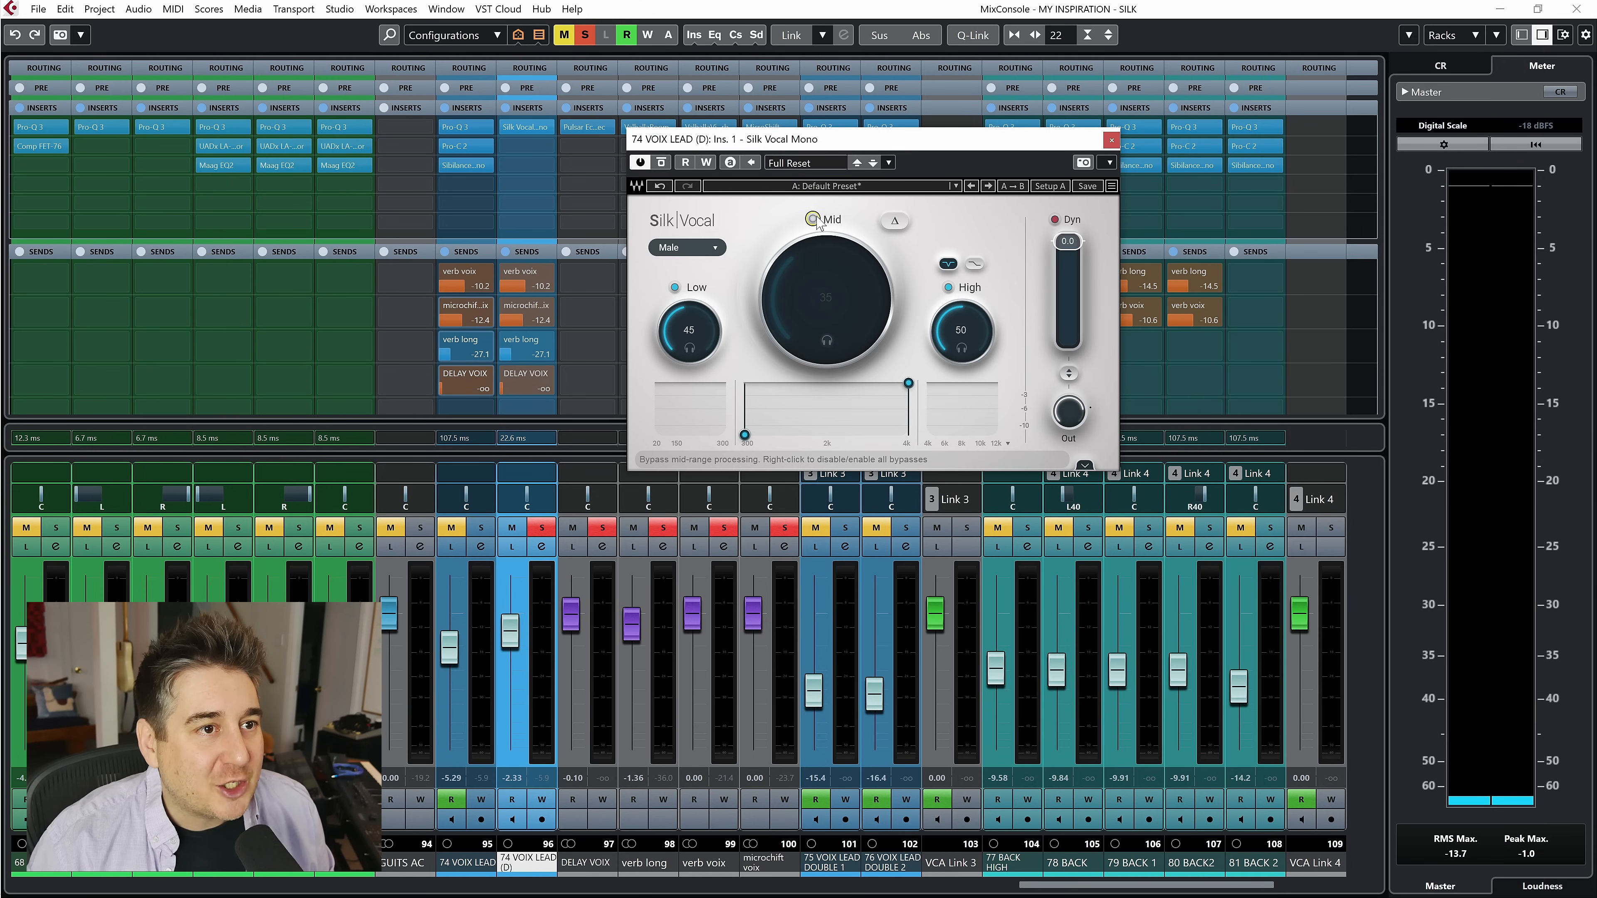
mouse_move(1070, 238)
mouse_down()
mouse_move(1070, 336)
mouse_move(1070, 238)
mouse_up()
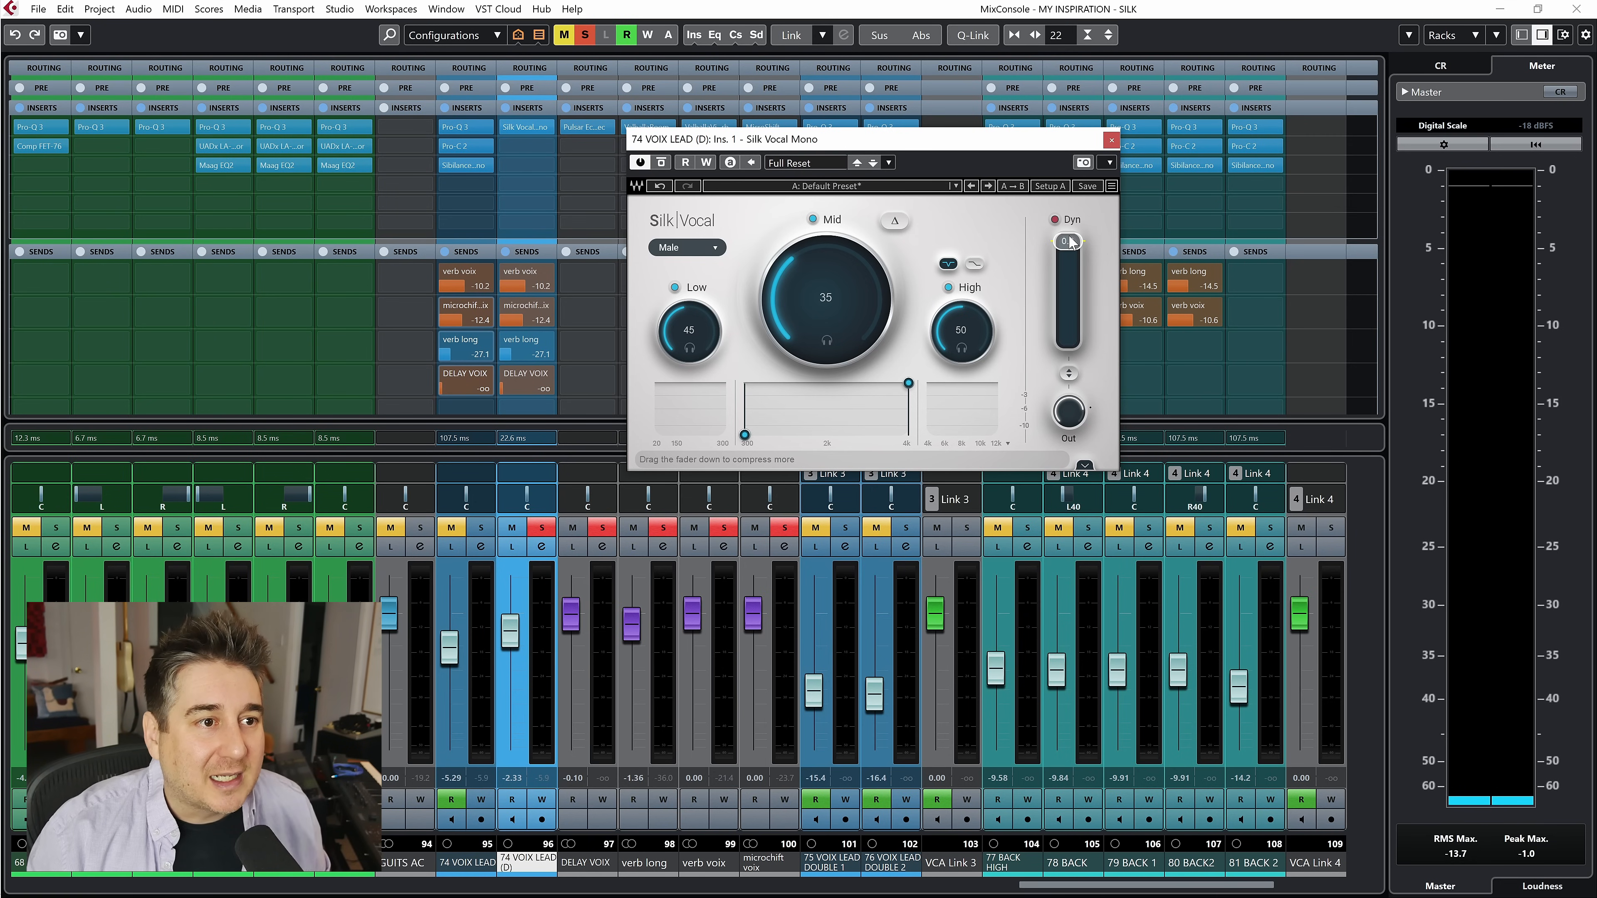
Step: Expand Silk Vocal's advanced controls and bypass the lead vocal's sends while auditioning the vocal with the plug-in bypassed and active
click(1085, 467)
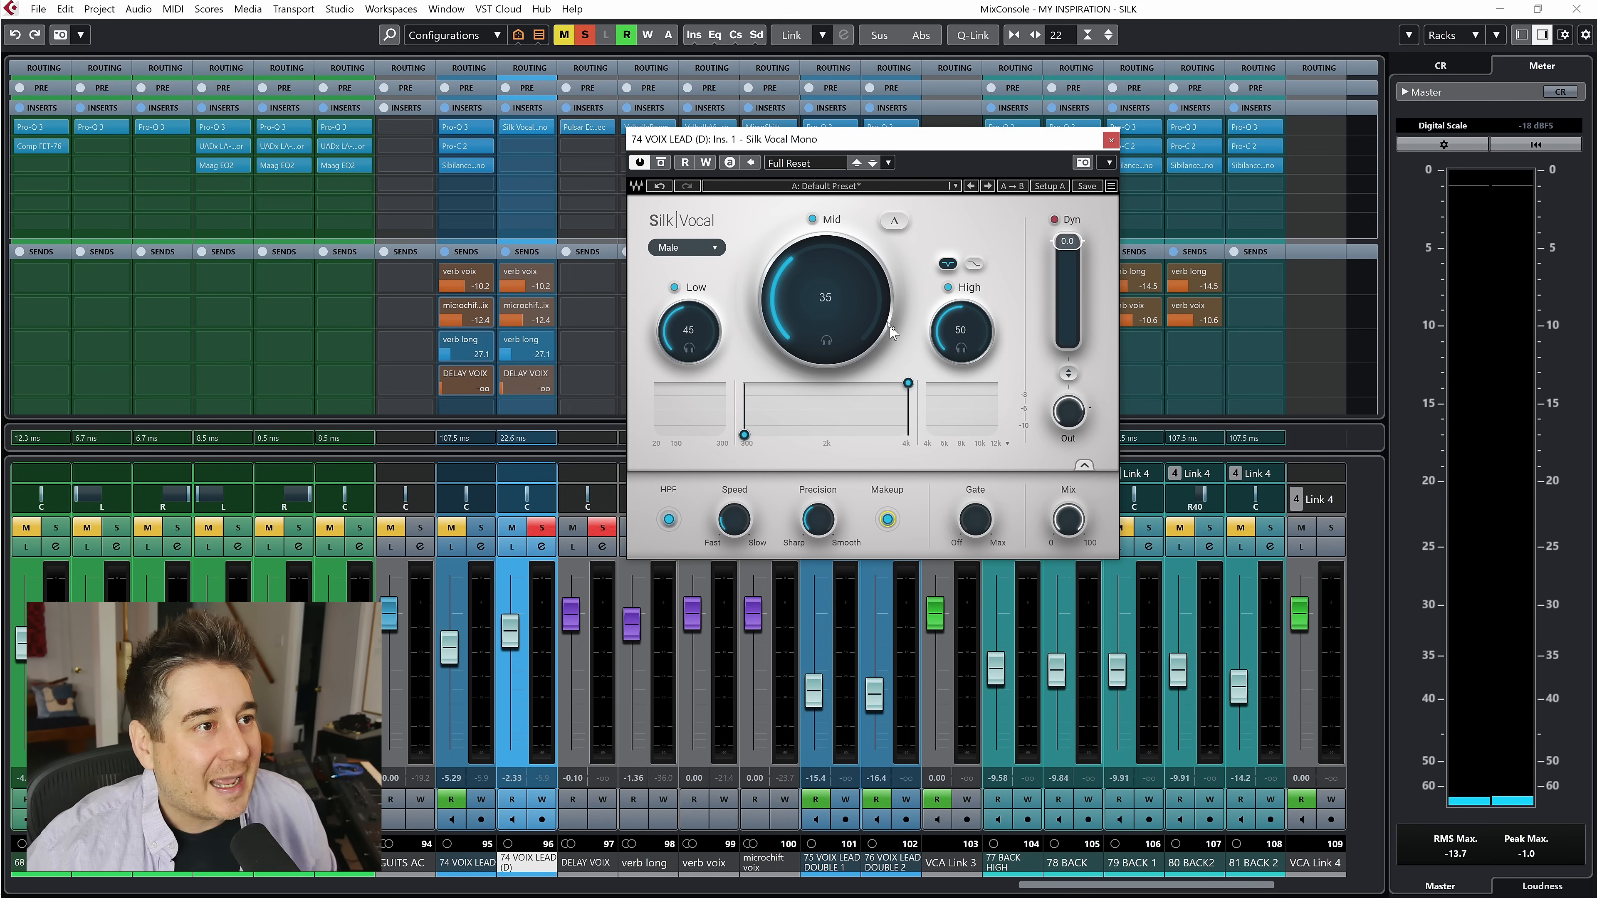
click(661, 163)
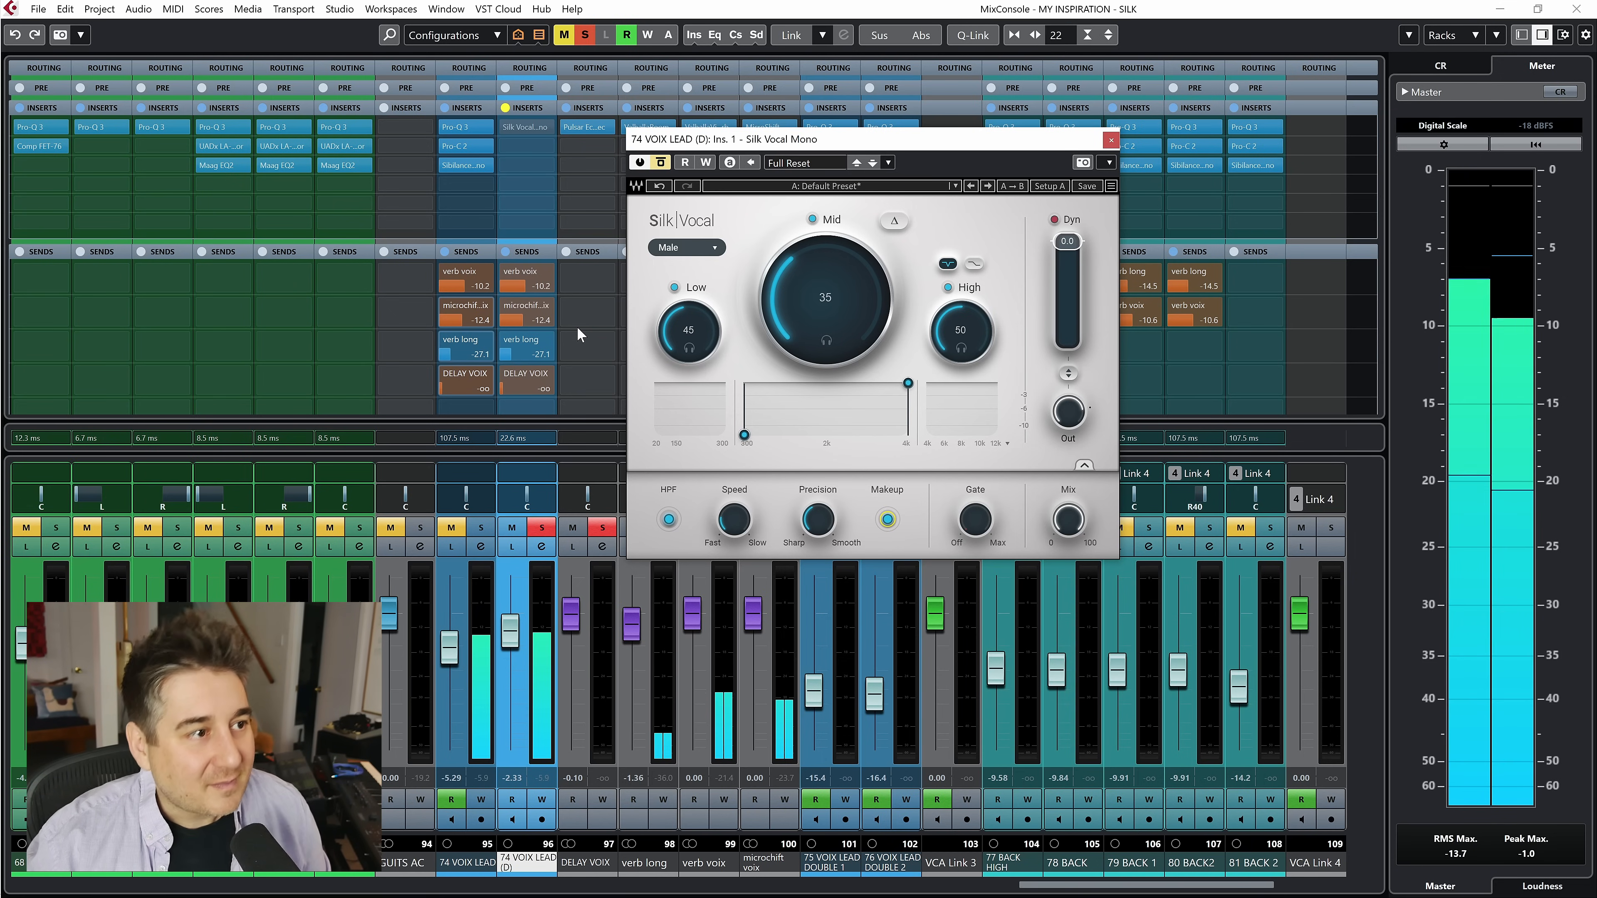
click(505, 252)
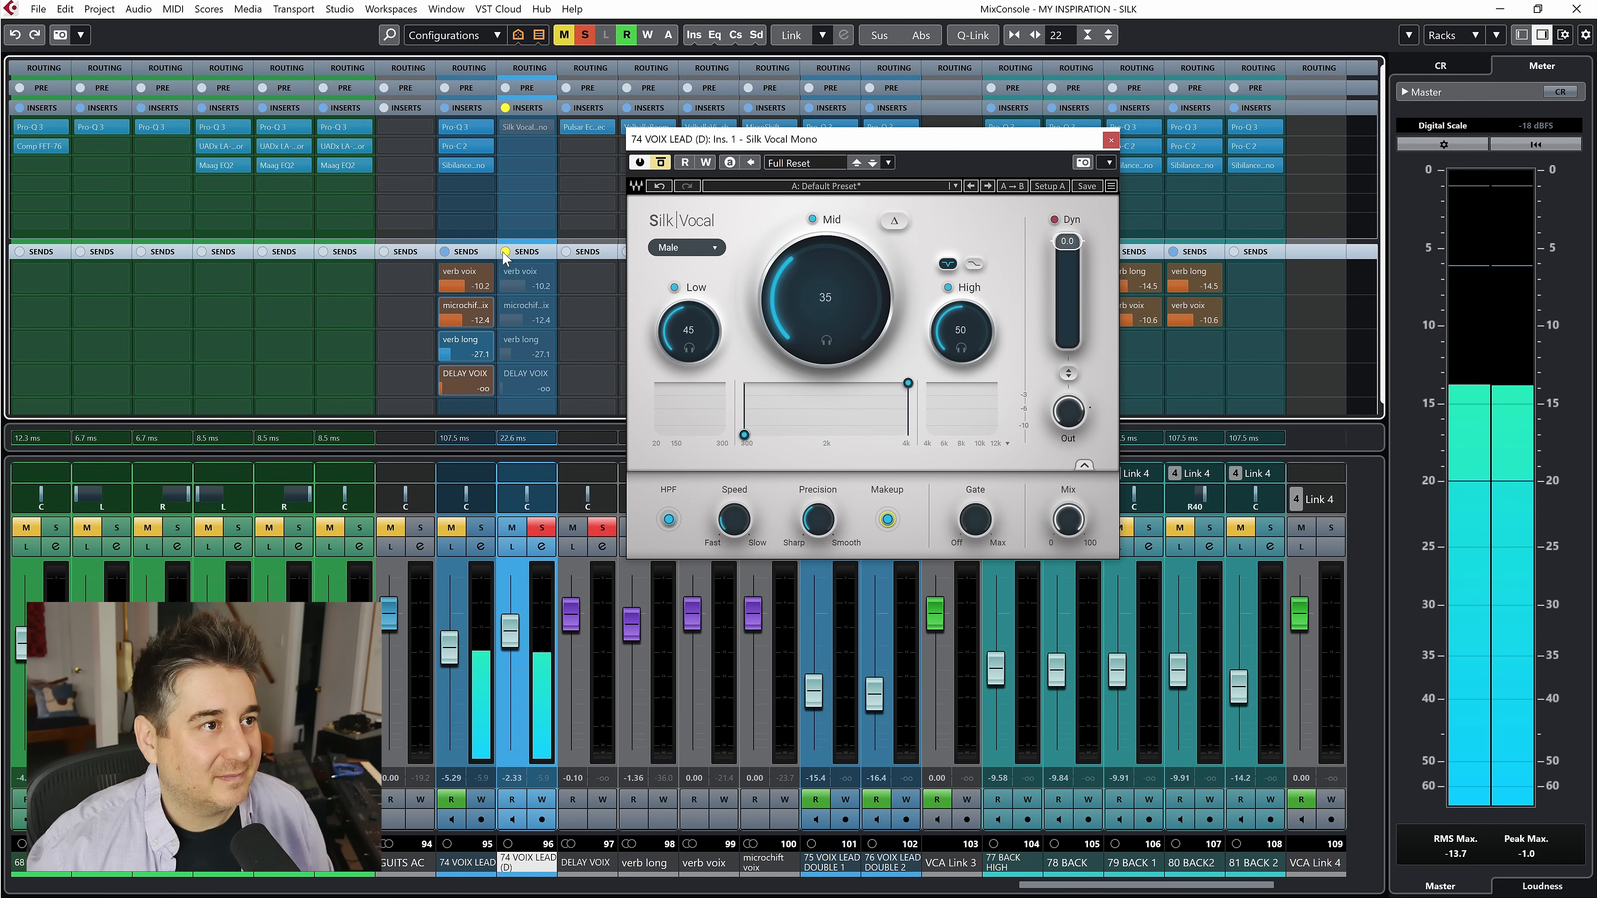
click(656, 163)
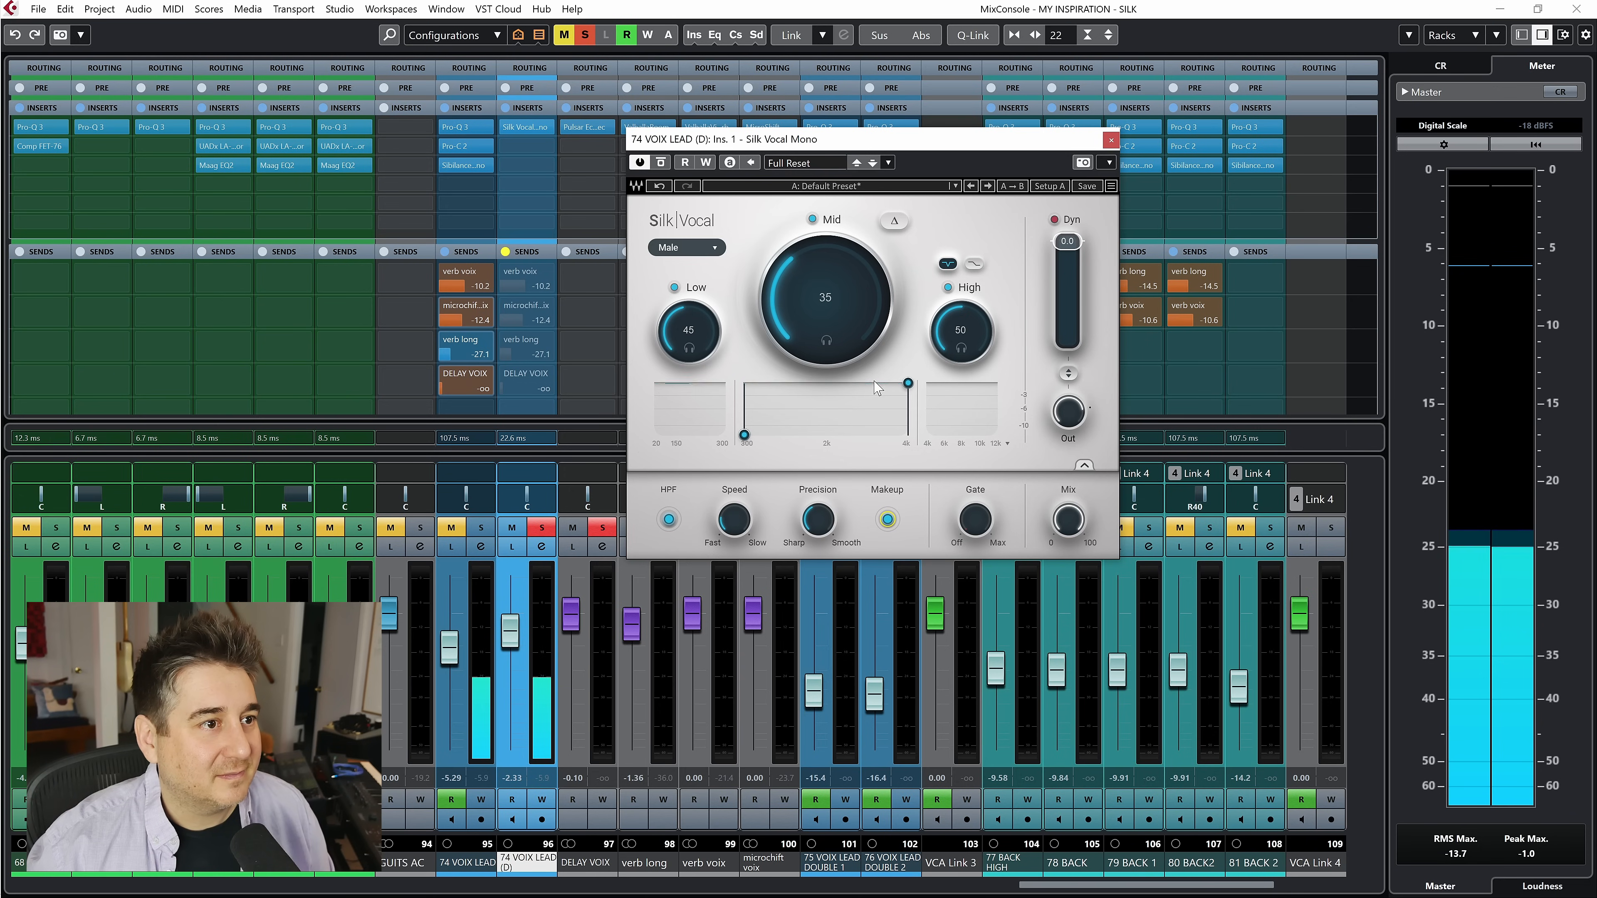
Step: Set Silk Vocal's Low, High and Mid amounts to 0
mouse_move(825, 299)
mouse_down()
mouse_move(825, 227)
mouse_move(826, 304)
mouse_up()
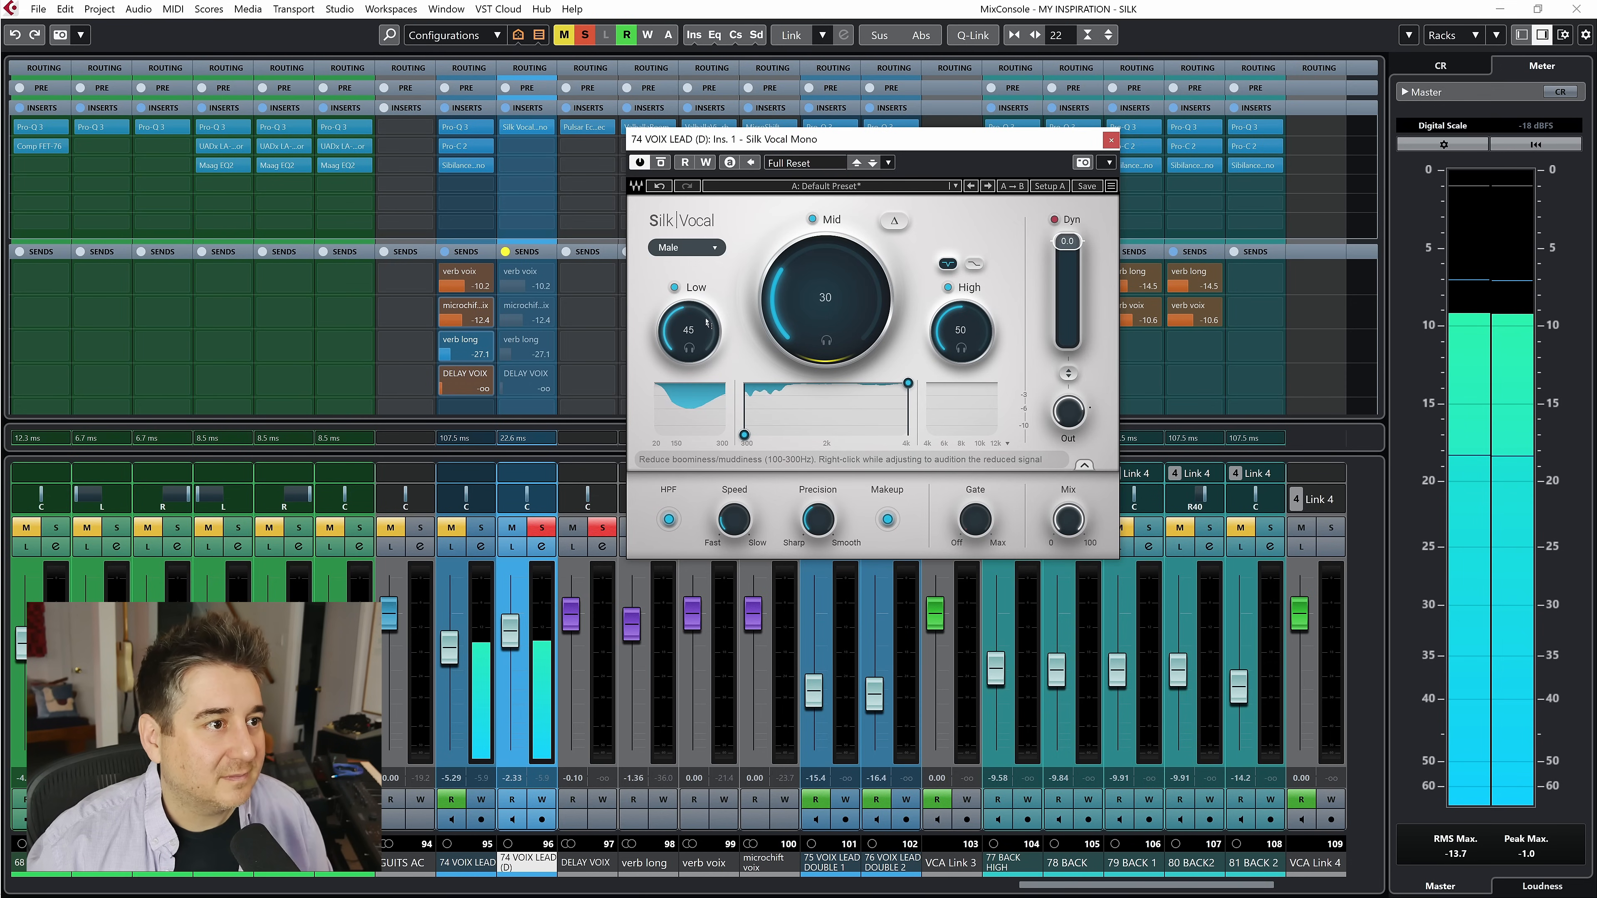
double_click(690, 334)
double_click(970, 338)
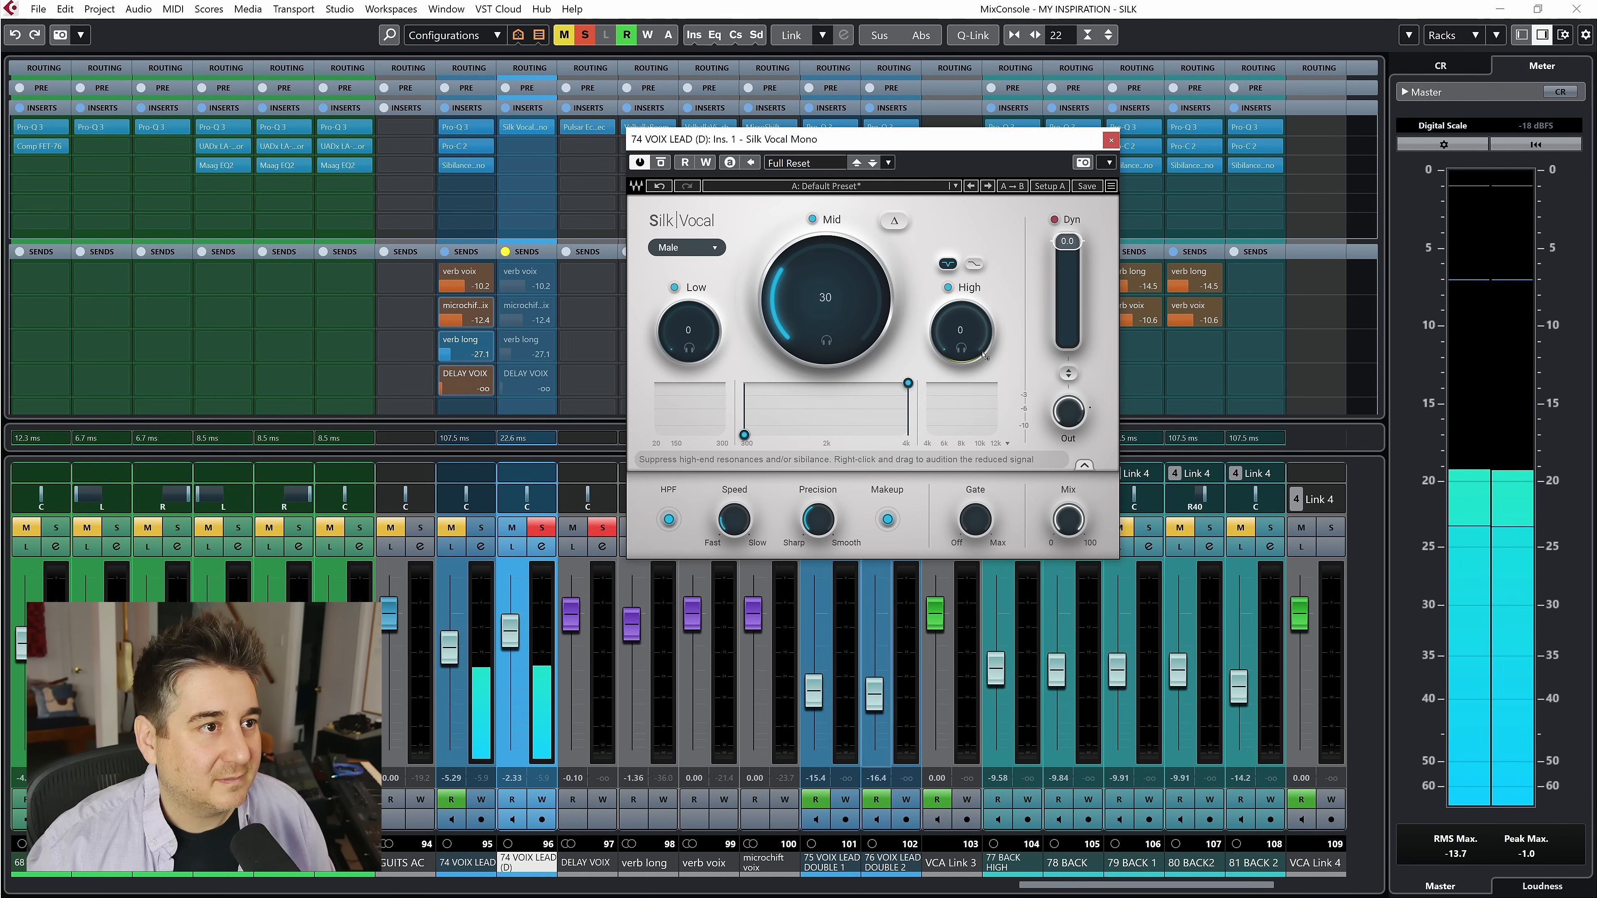
double_click(850, 277)
Step: Try the Dyn compression with Makeup switched off, returning the Dyn fader to 0.0 and Makeup to on
drag(1062, 244, 1068, 272)
click(887, 520)
mouse_move(1067, 269)
mouse_down()
mouse_move(1067, 241)
mouse_move(1068, 341)
mouse_move(1067, 241)
mouse_up()
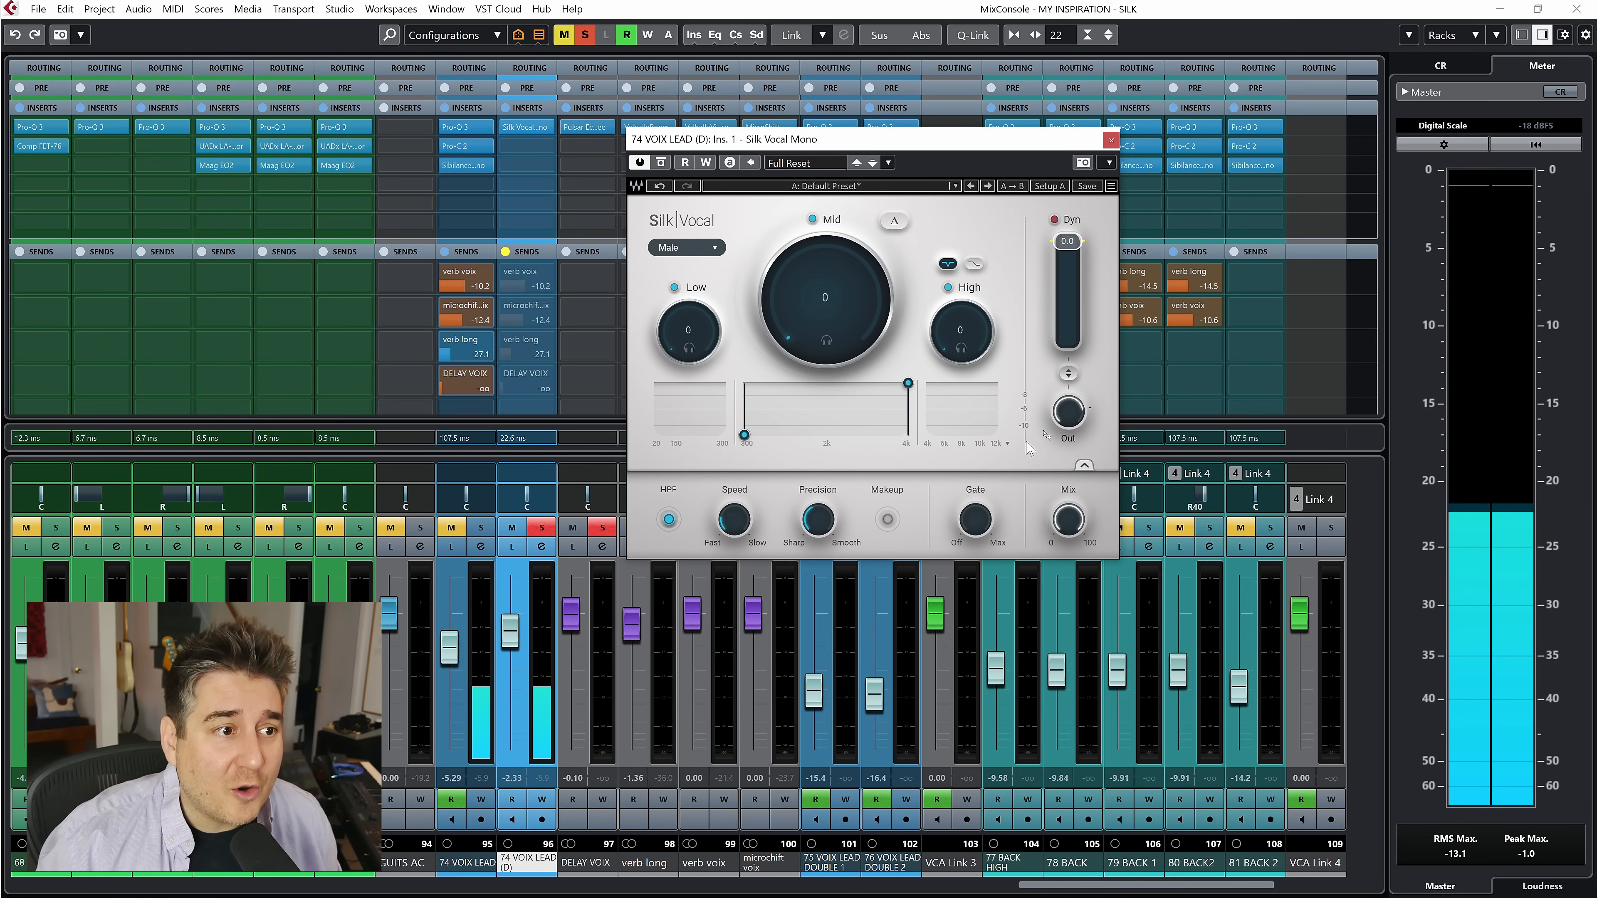
click(888, 519)
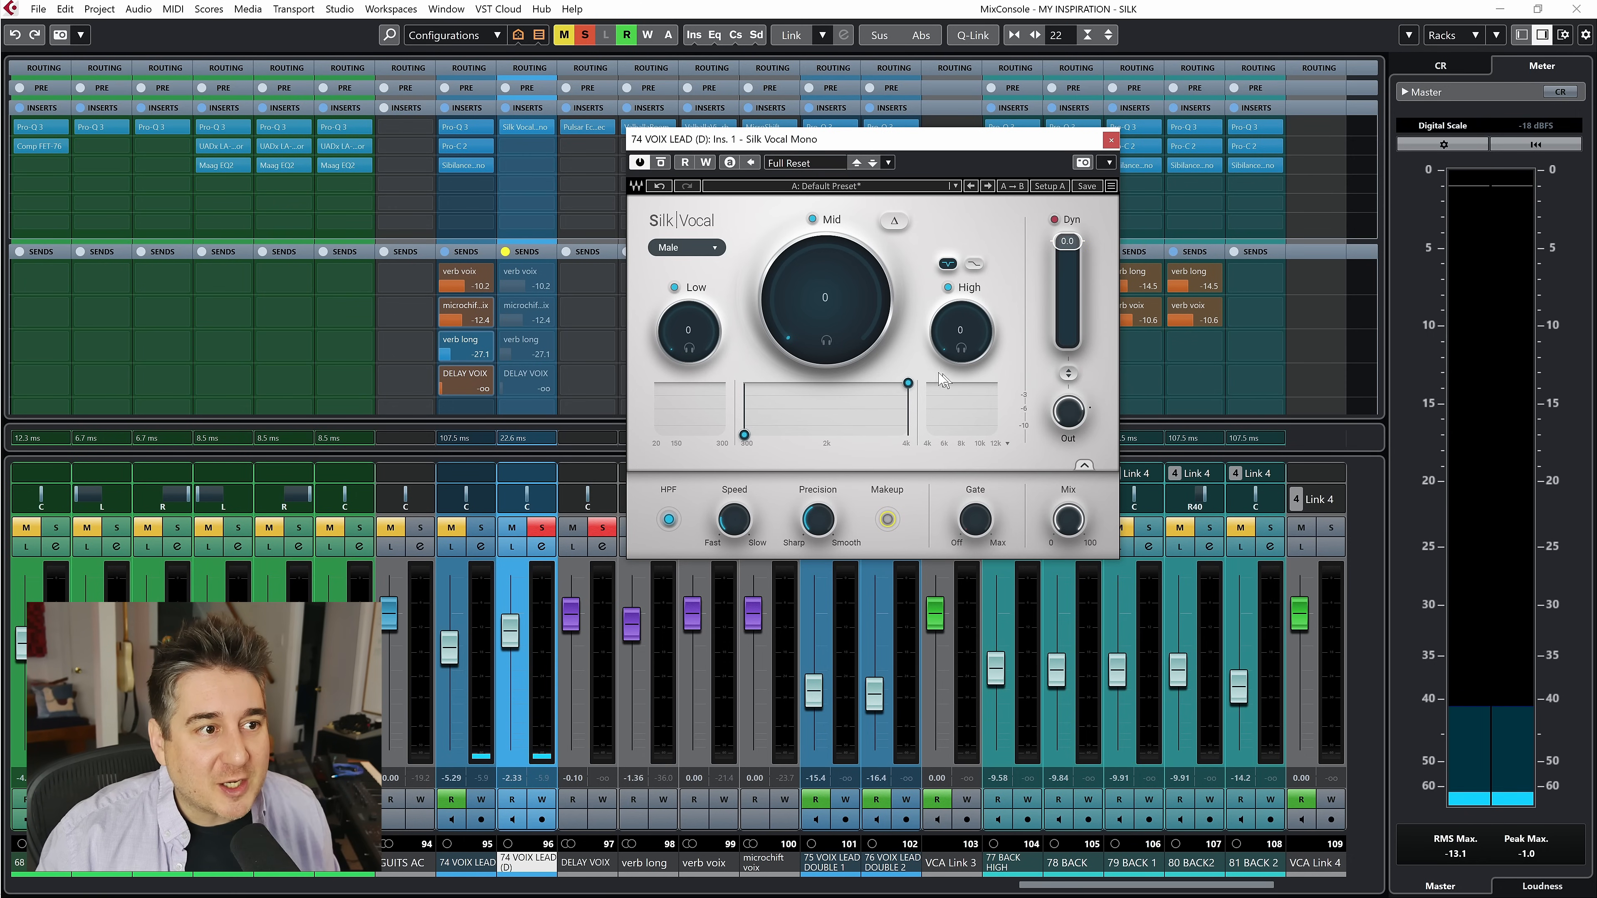
click(888, 519)
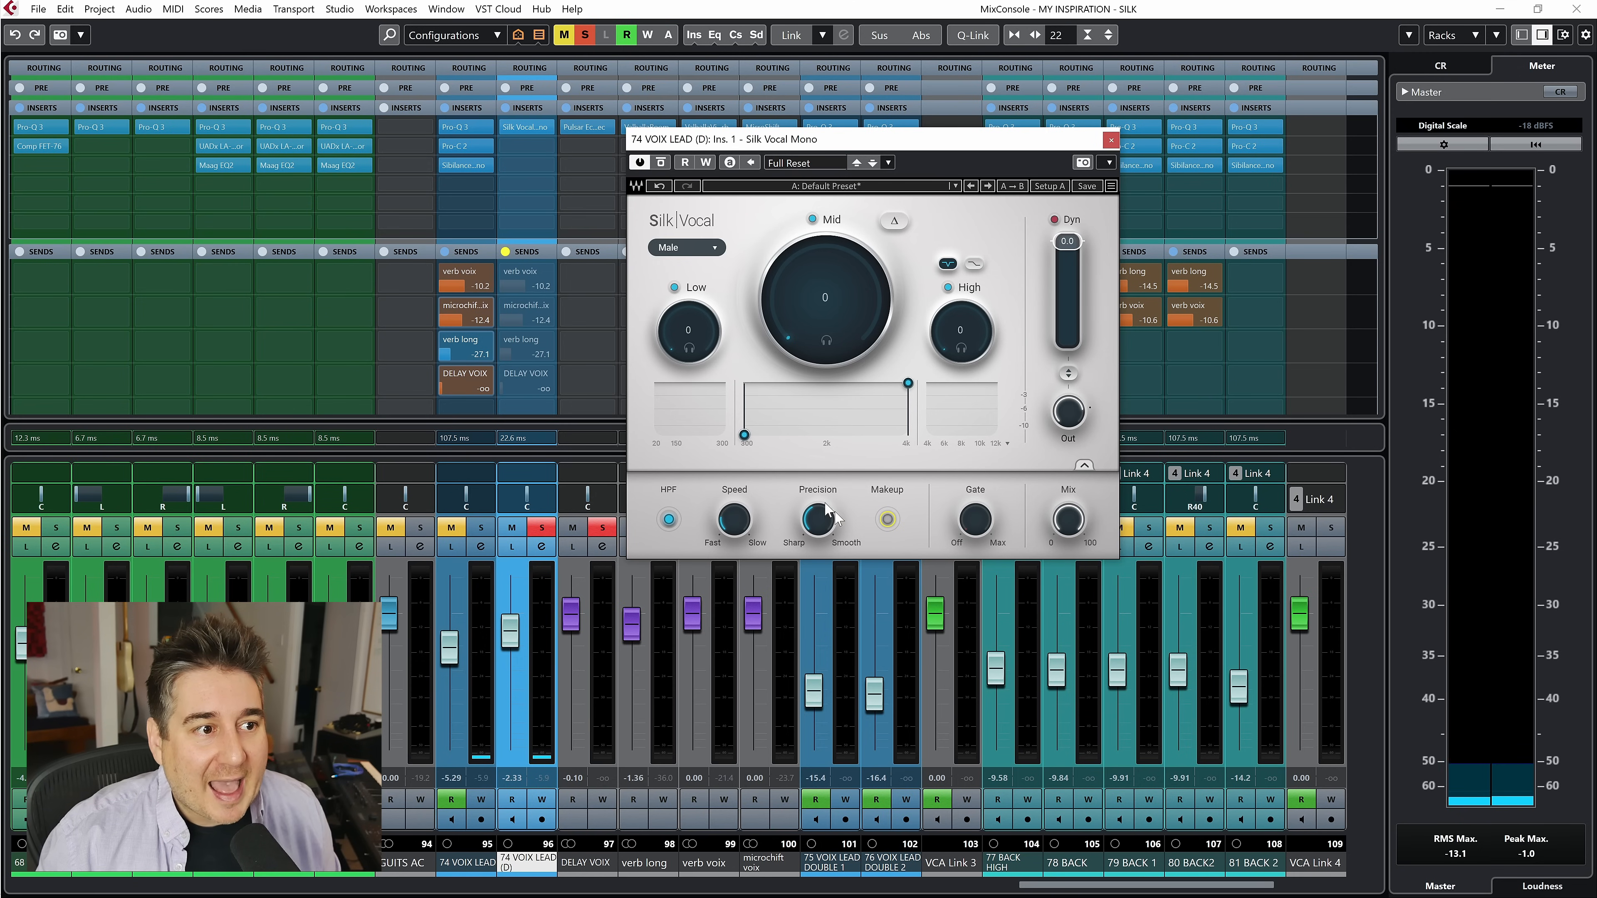
click(888, 519)
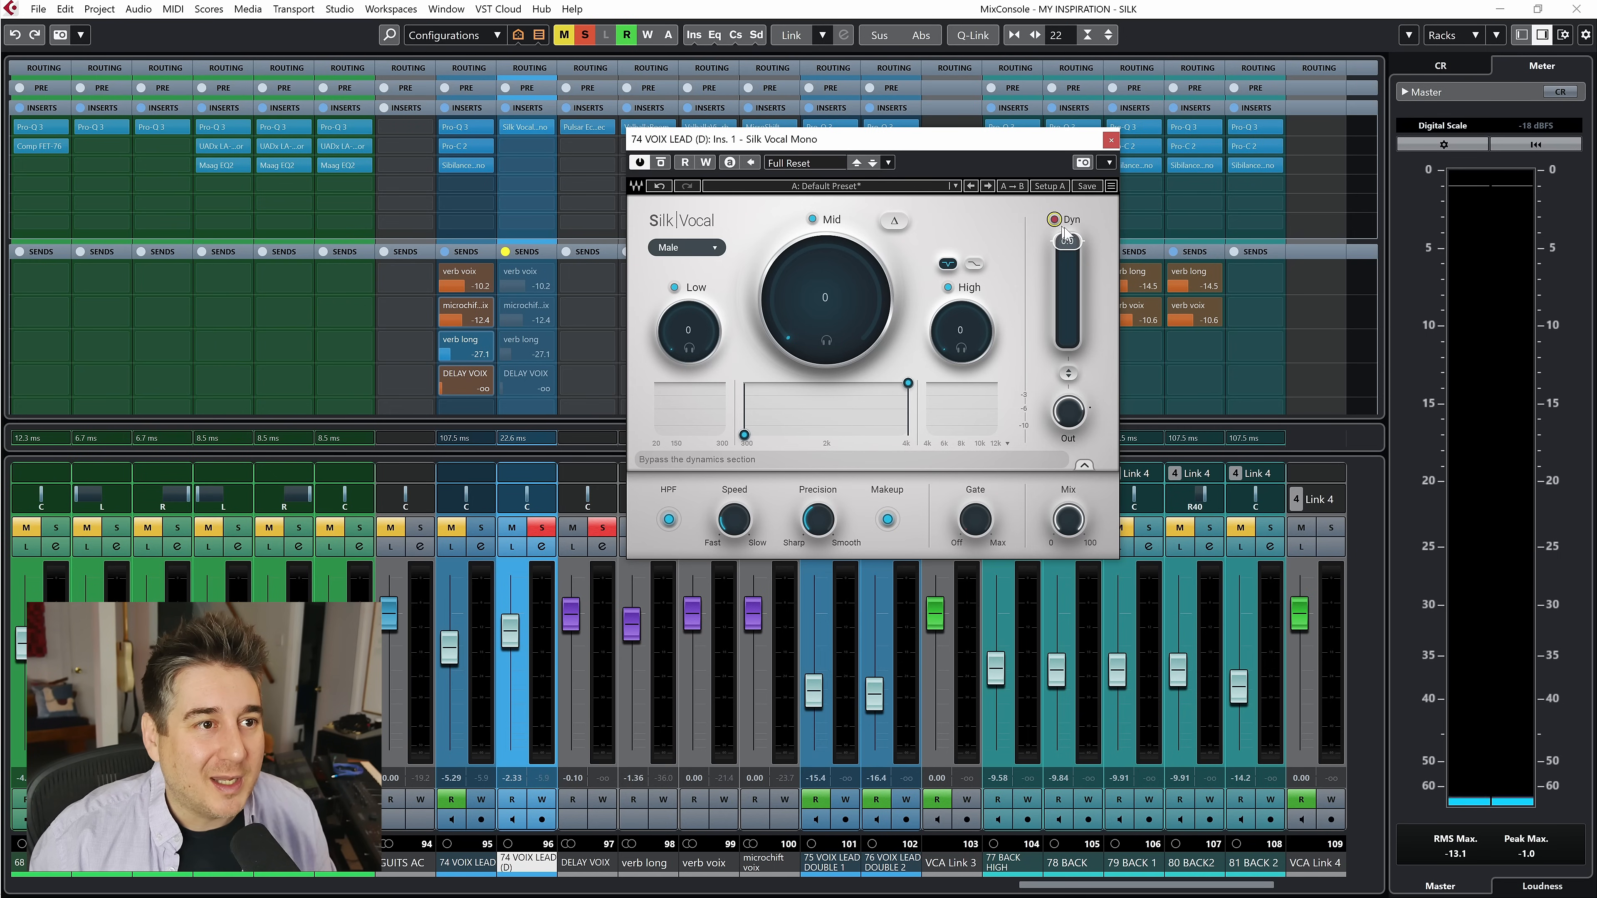
Step: Set the Dyn fader to -10.5, adjust the output gain and compare the vocal with the dynamics section bypassed and active
drag(1074, 244, 1073, 273)
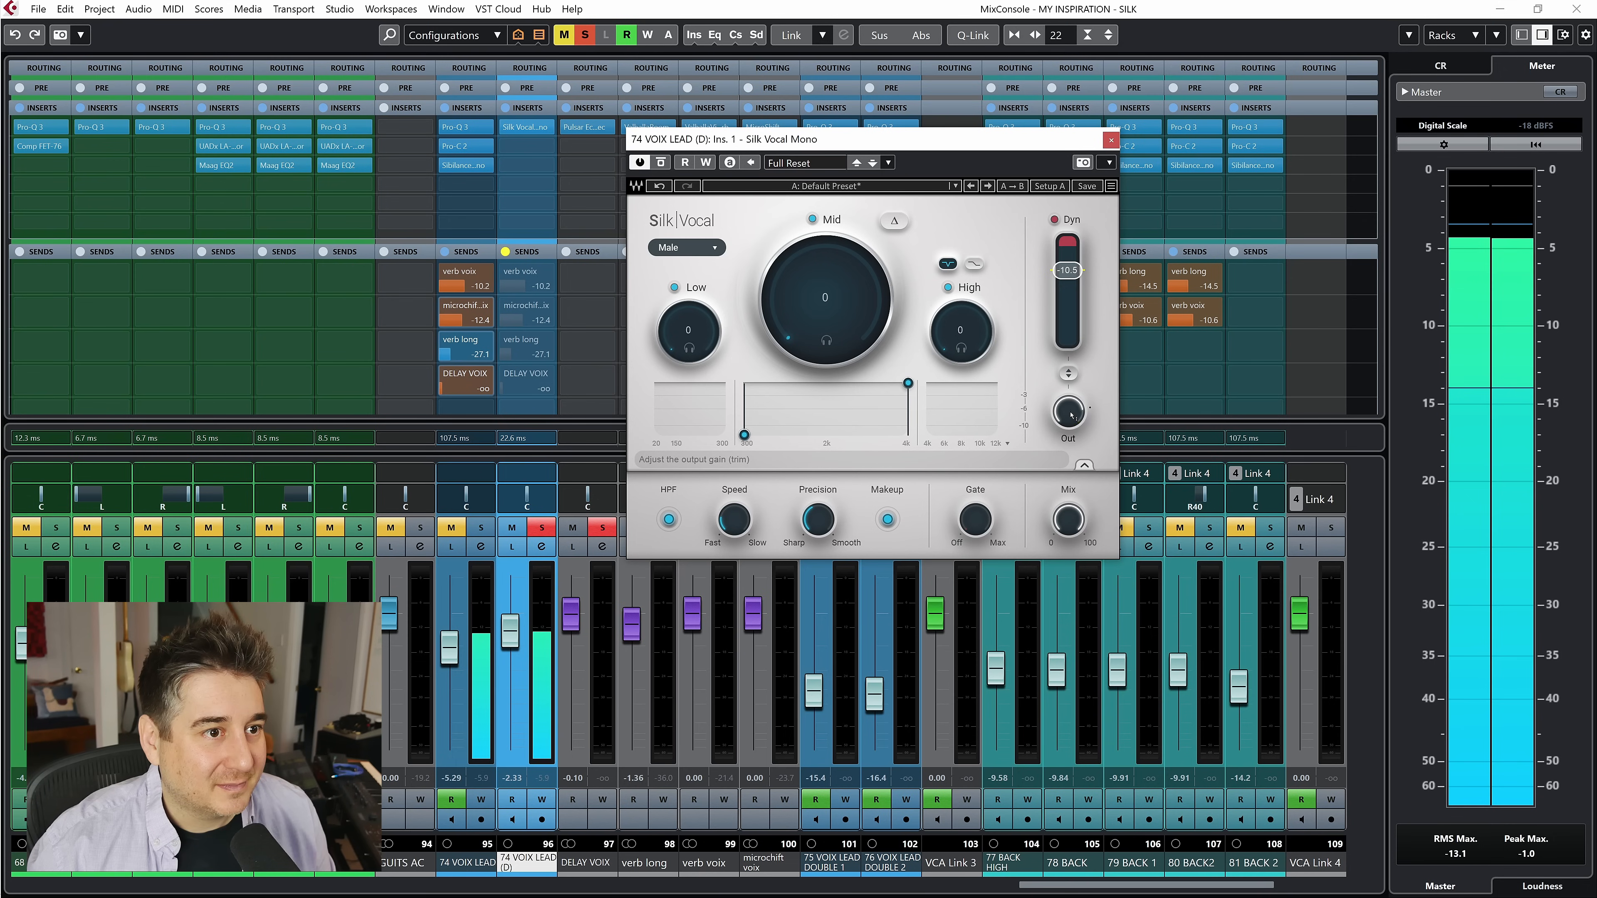
drag(1070, 413, 1071, 427)
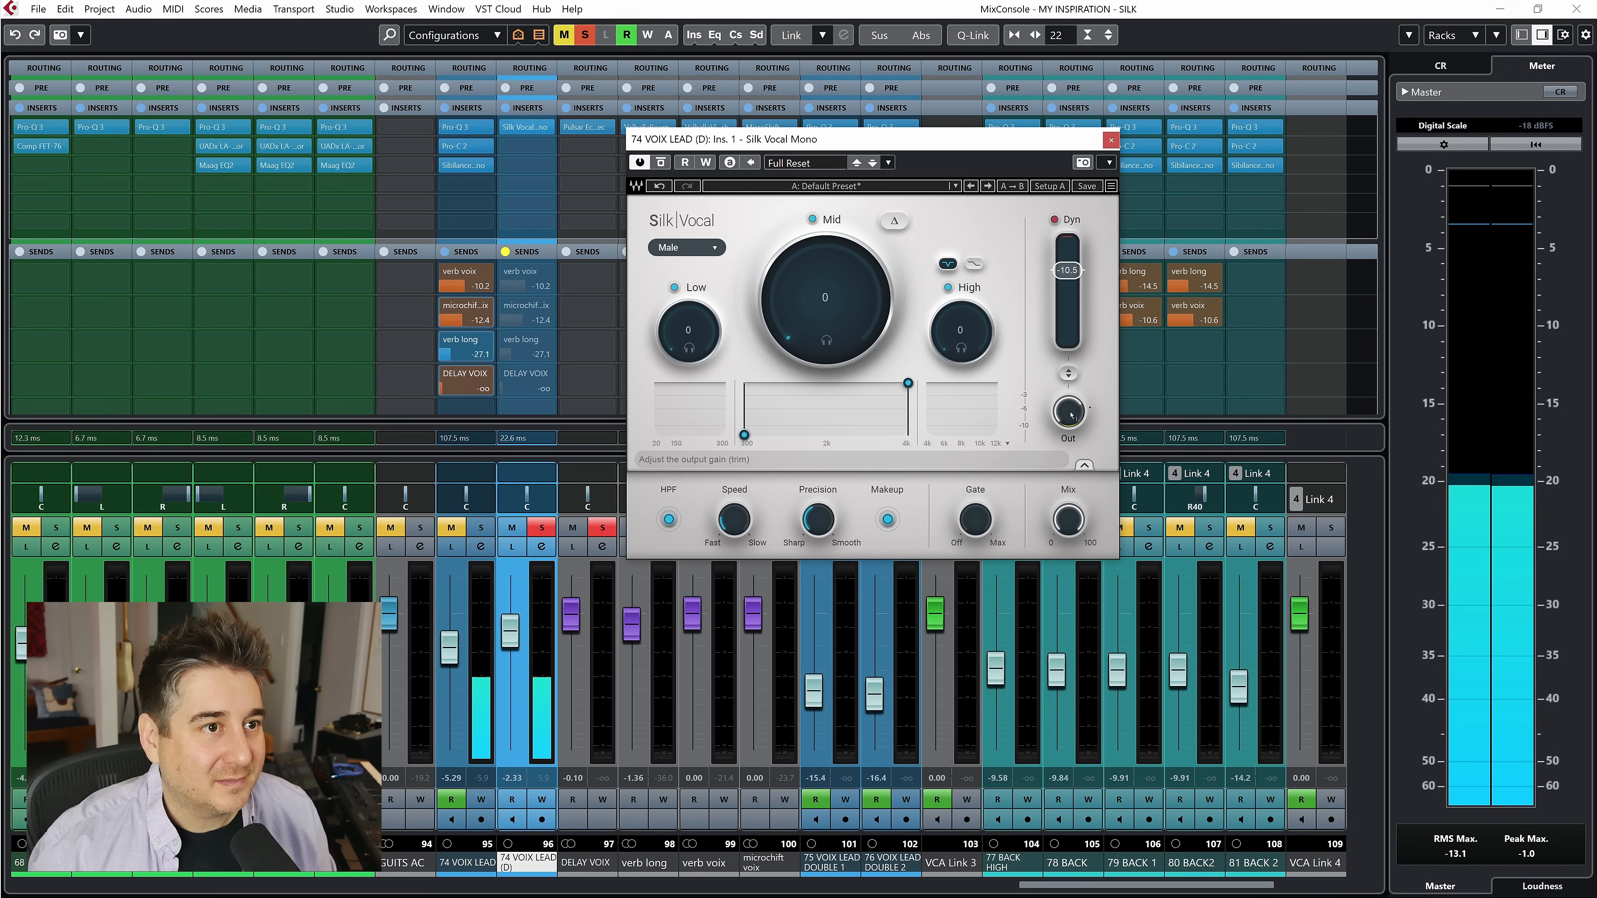
click(1054, 219)
click(1054, 220)
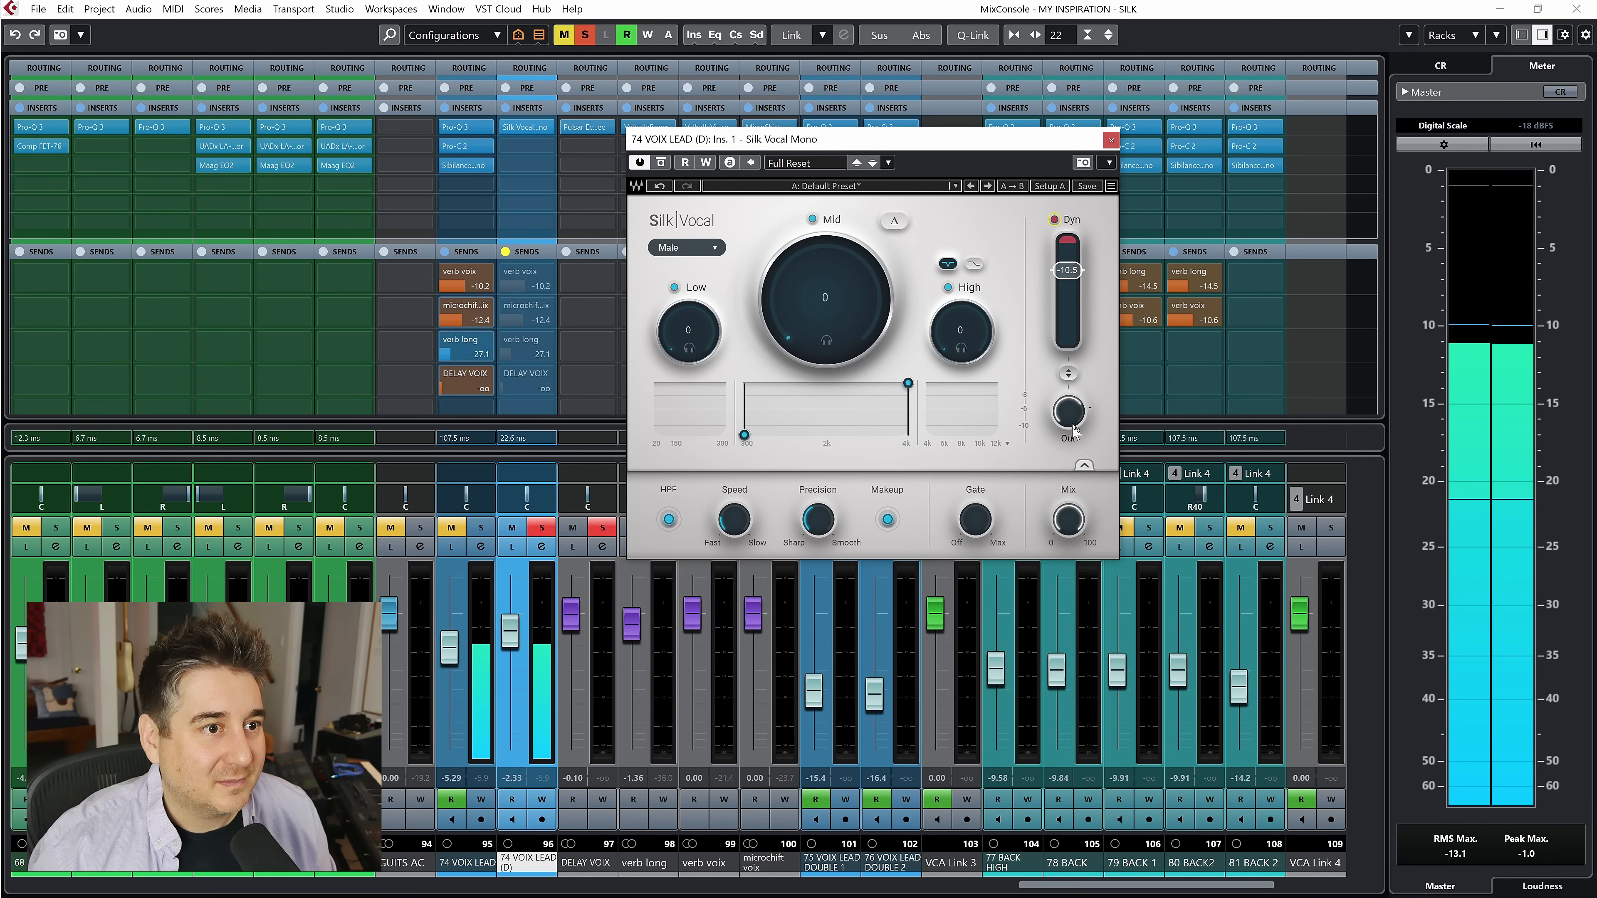
click(1055, 219)
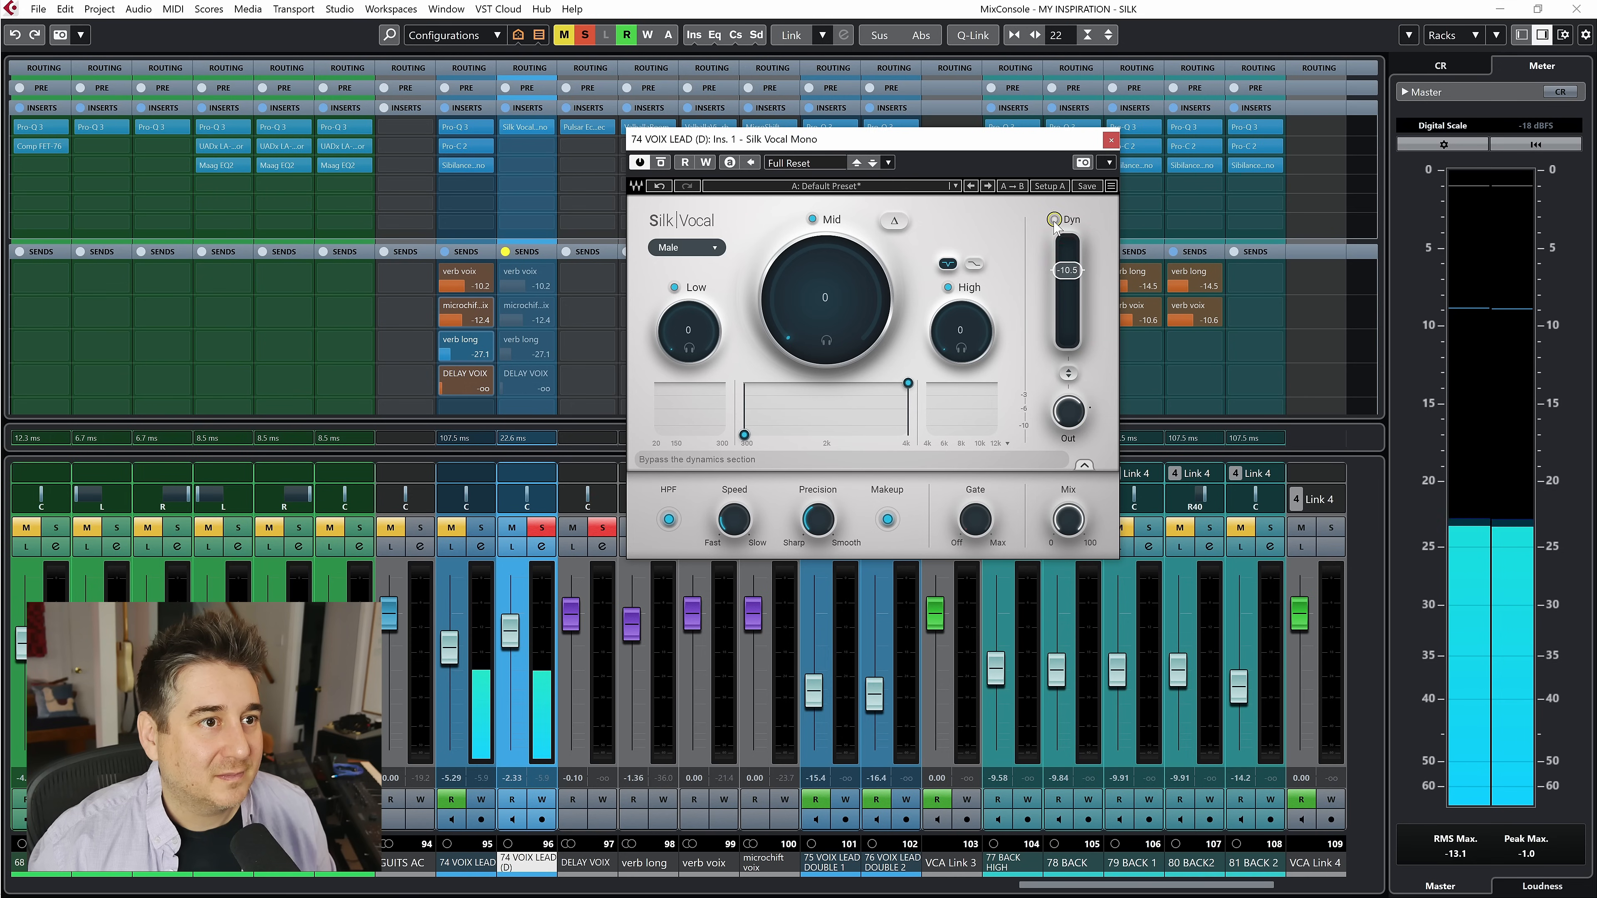
click(1055, 220)
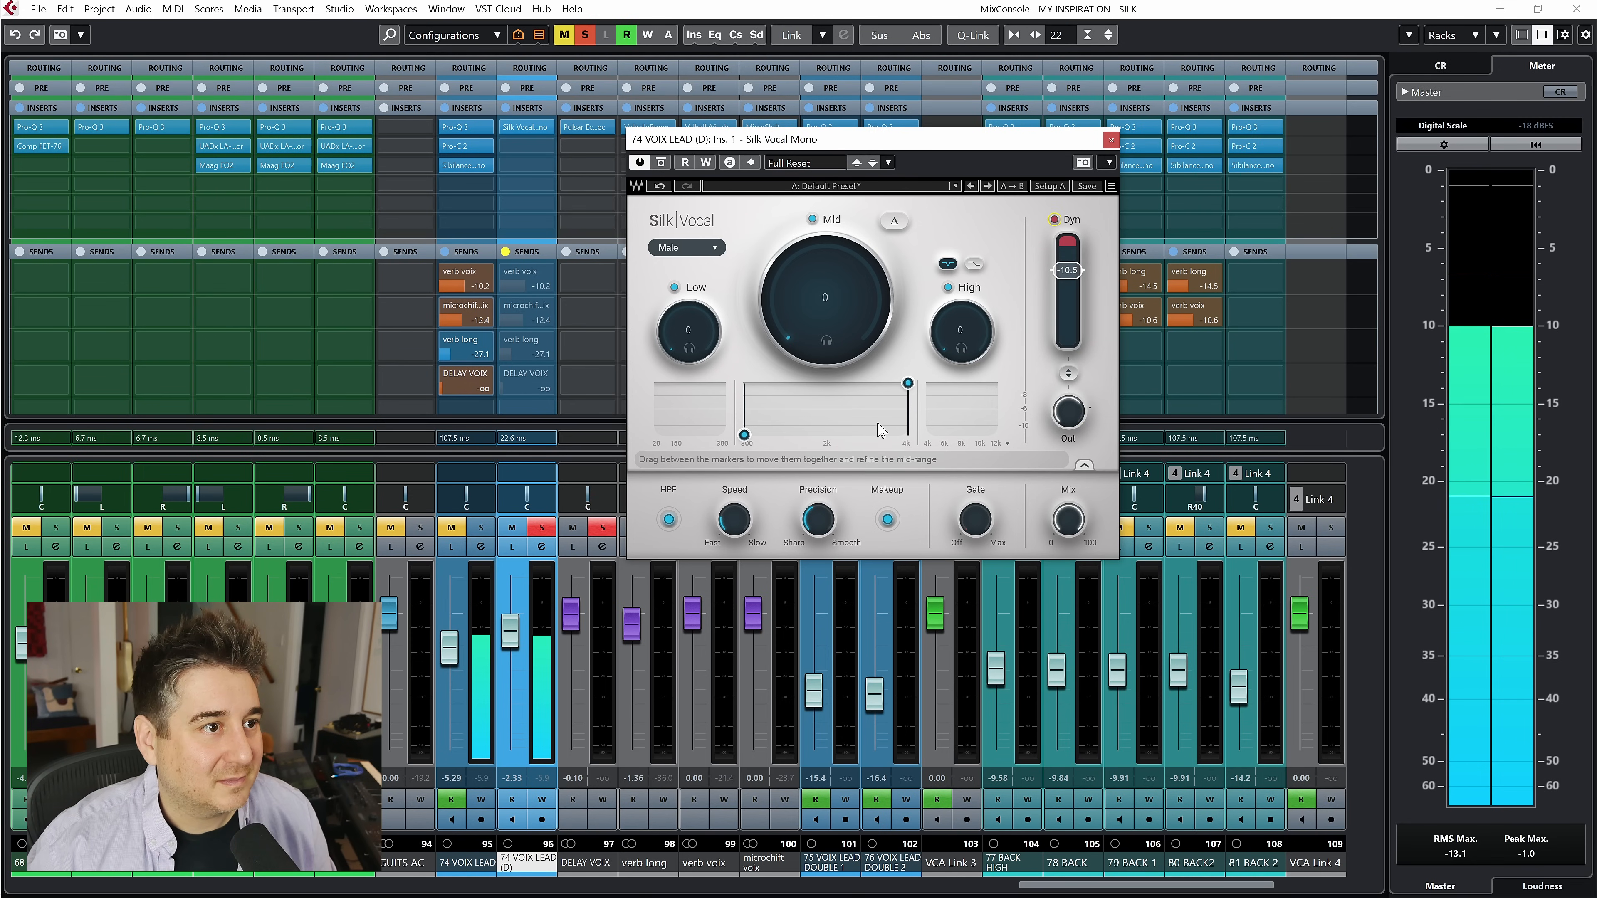
Step: Raise the Mid amount to 43 and lower the top frequency marker of the mid-range
drag(825, 302, 825, 269)
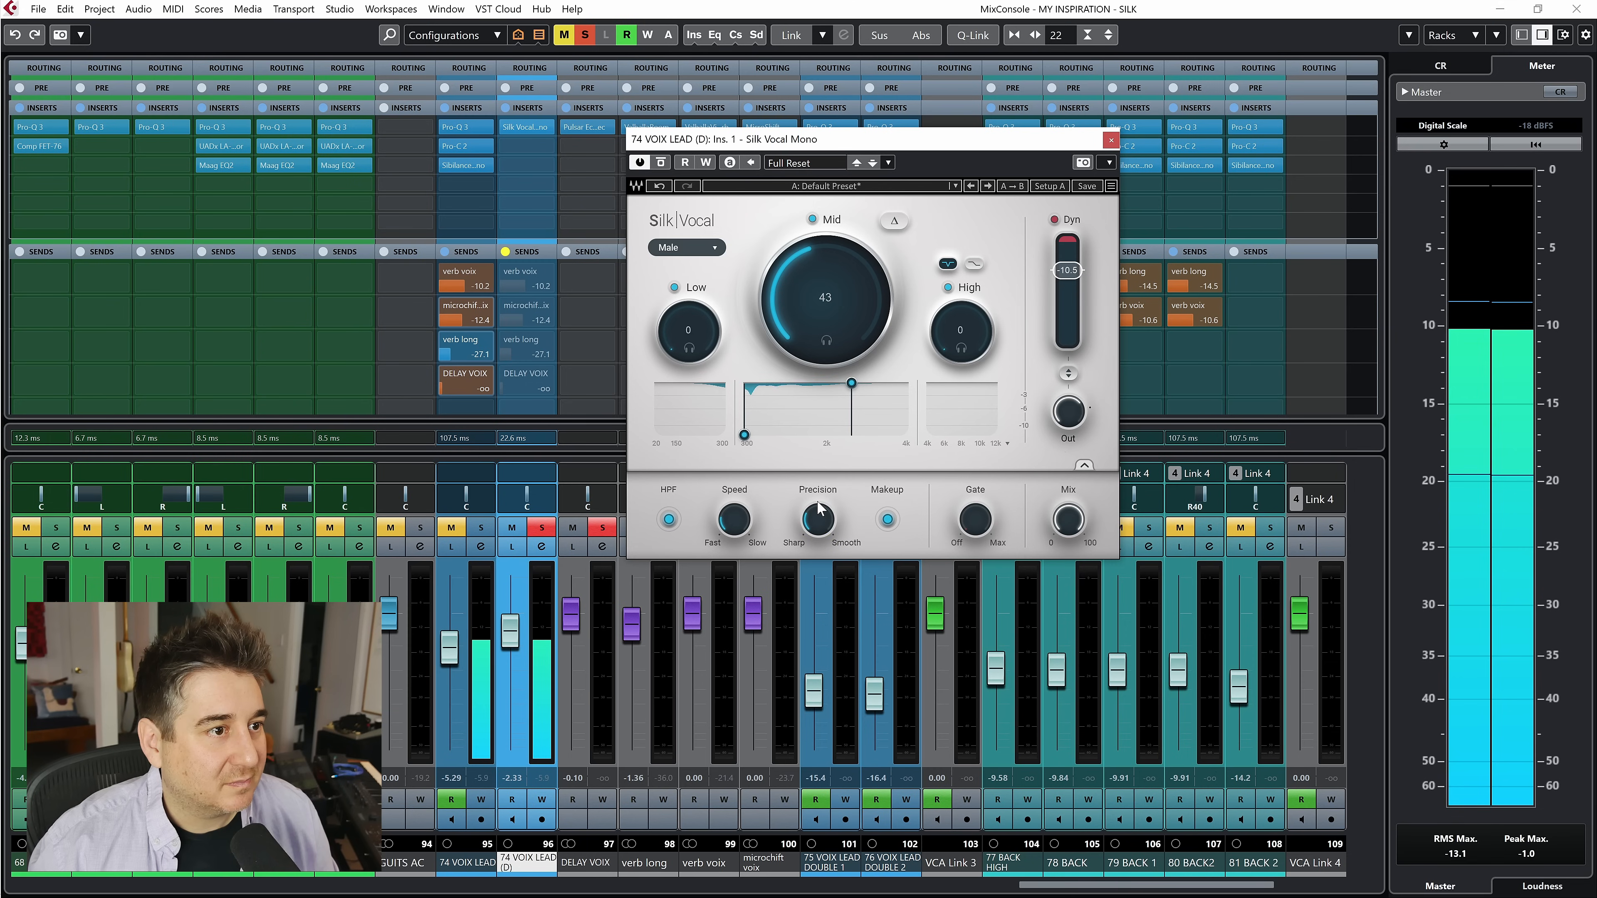
Step: Try stronger mid-range suppression with the mid-range soloed, adjusting Speed and Precision, setting Mid to 86 and lowering the range's top frequency
drag(735, 517, 735, 548)
drag(818, 517, 818, 547)
drag(826, 302, 826, 292)
drag(851, 383, 812, 383)
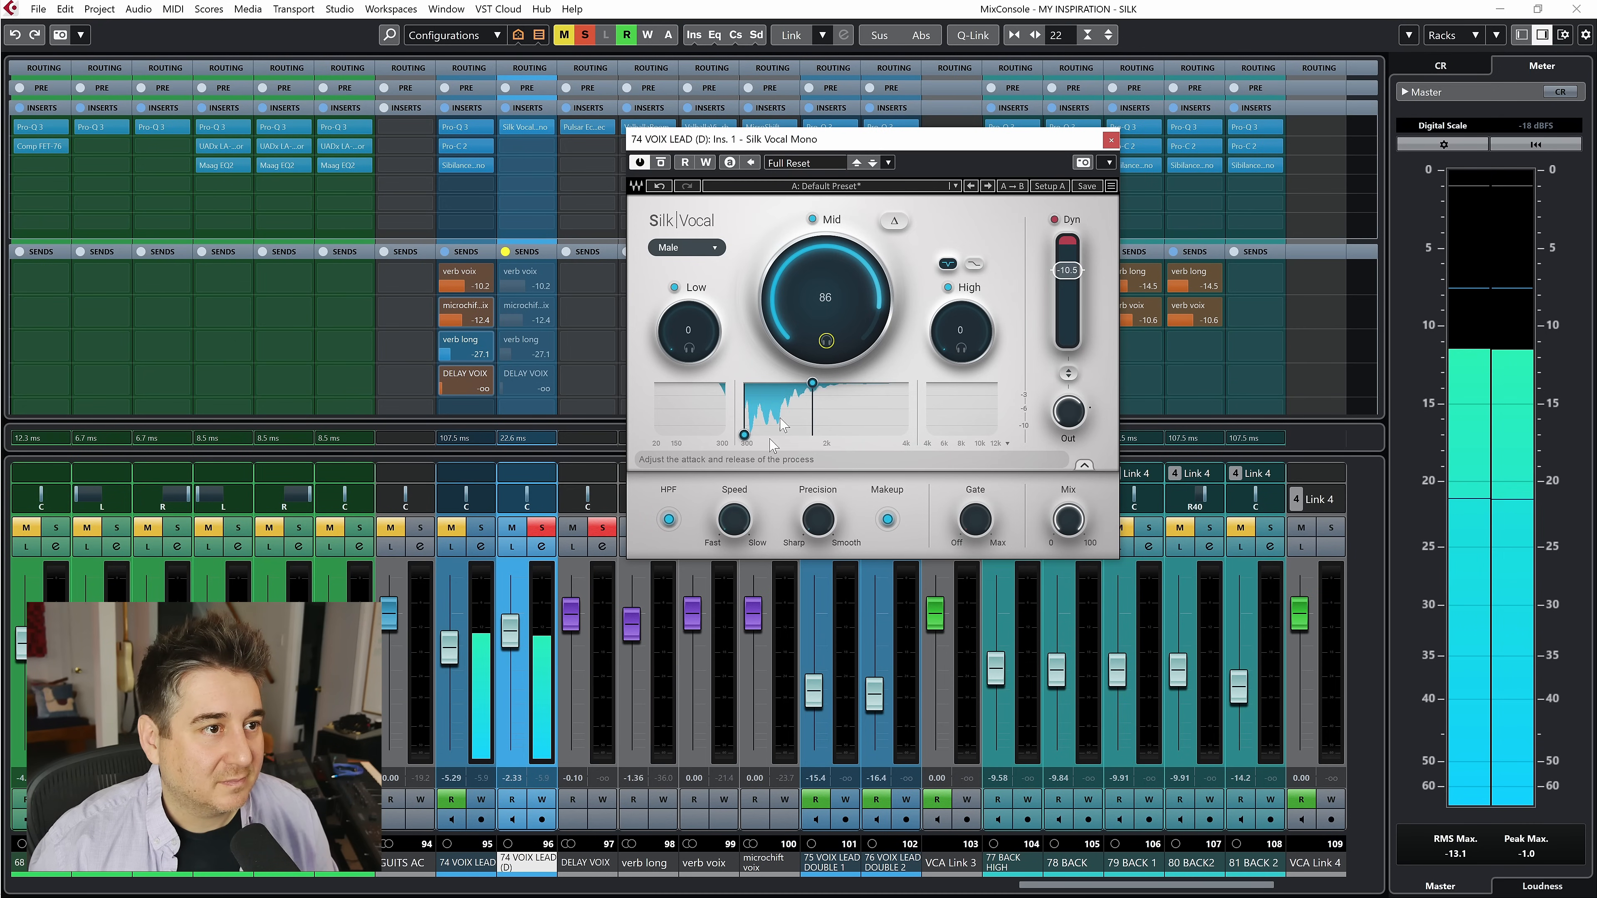
key(space)
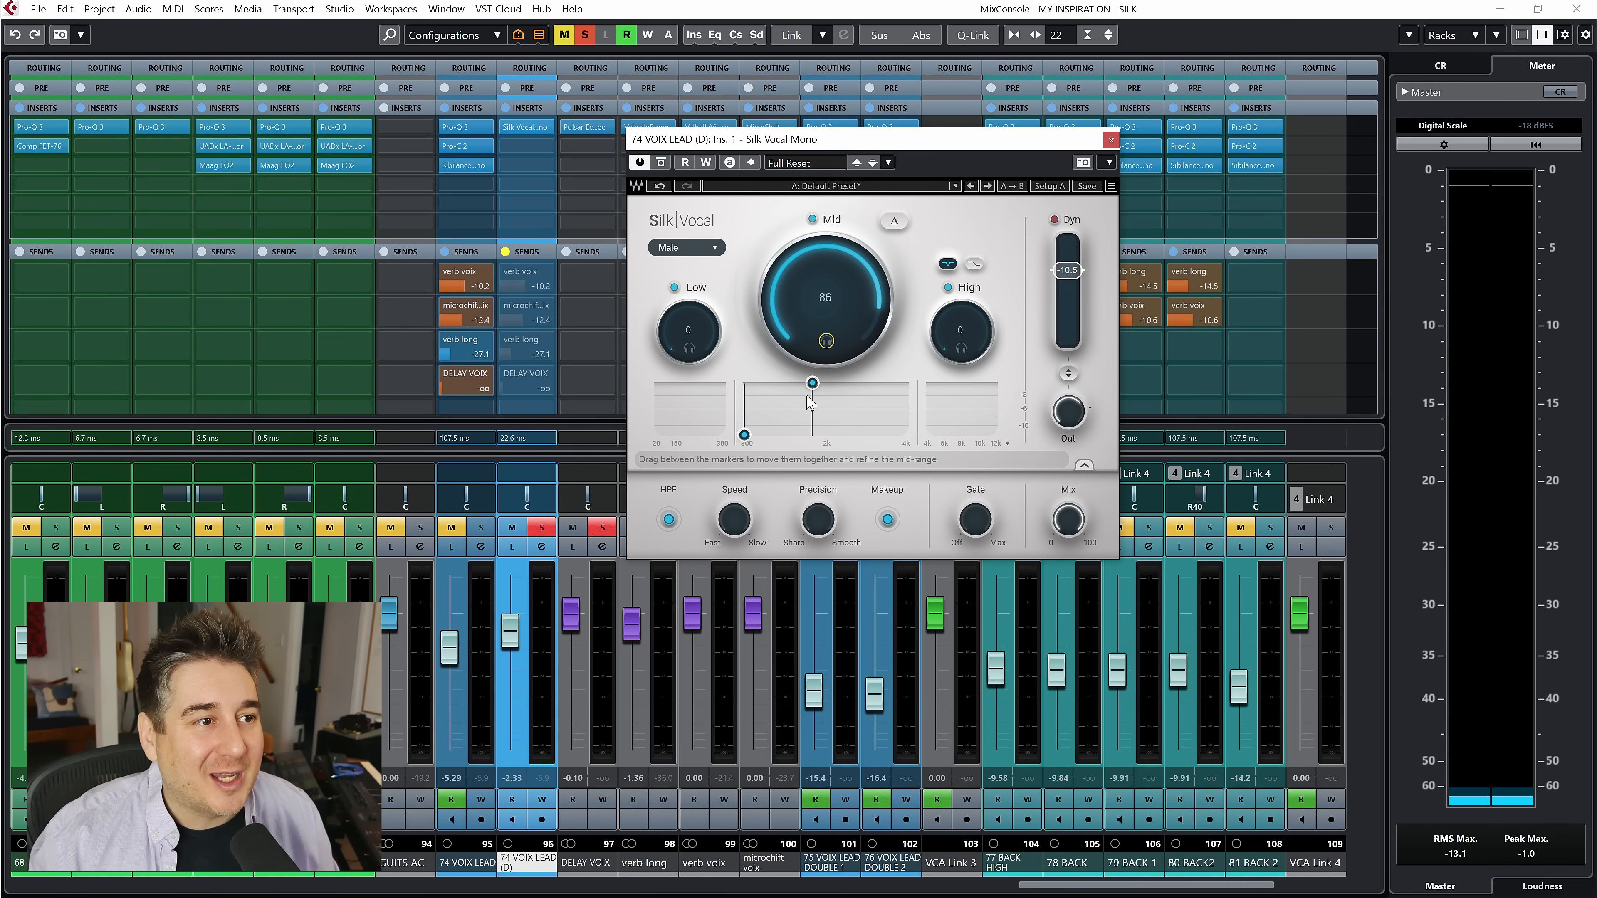
Step: Switch off the mid-range solo, adjust Precision and set Mid to 39, Low to 27 and High to 32
click(826, 341)
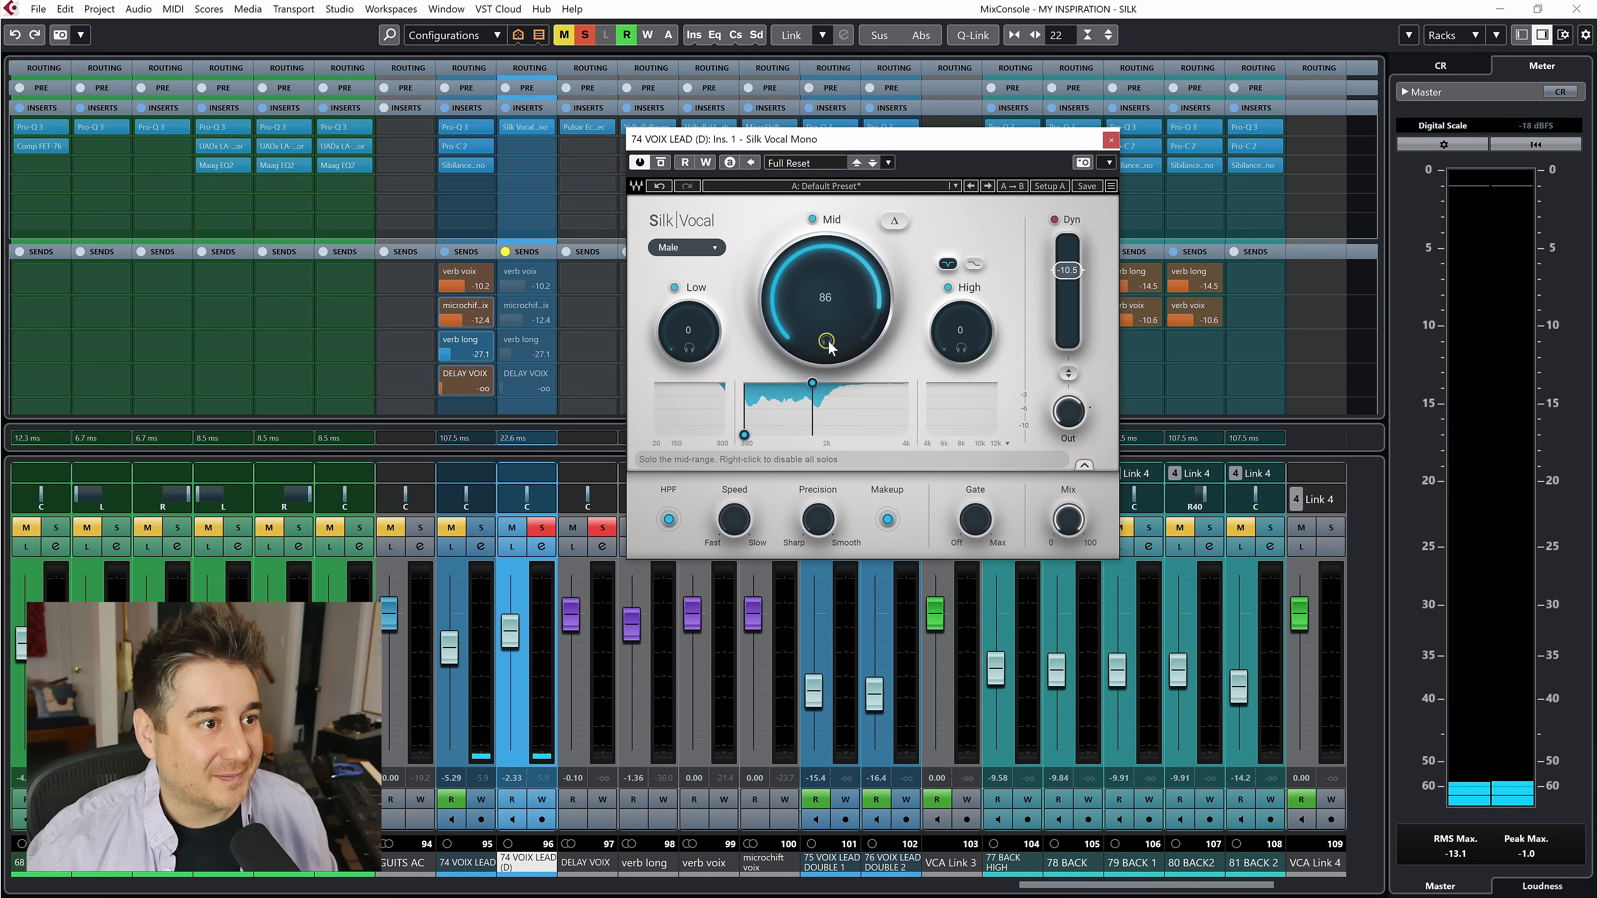
drag(828, 348, 829, 397)
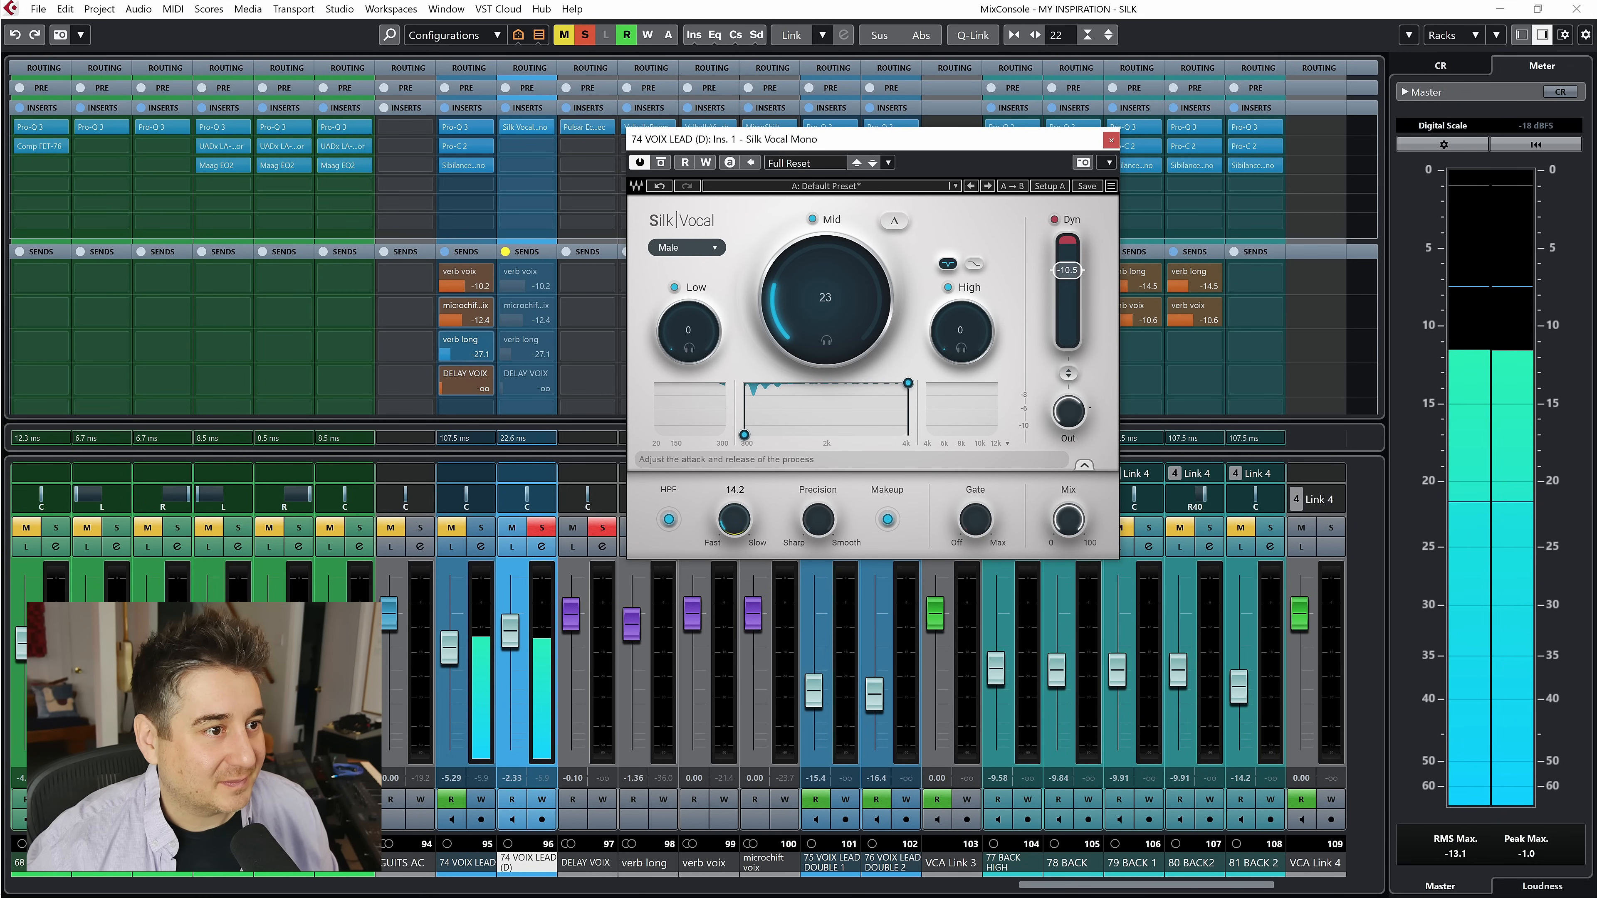
drag(817, 526, 818, 530)
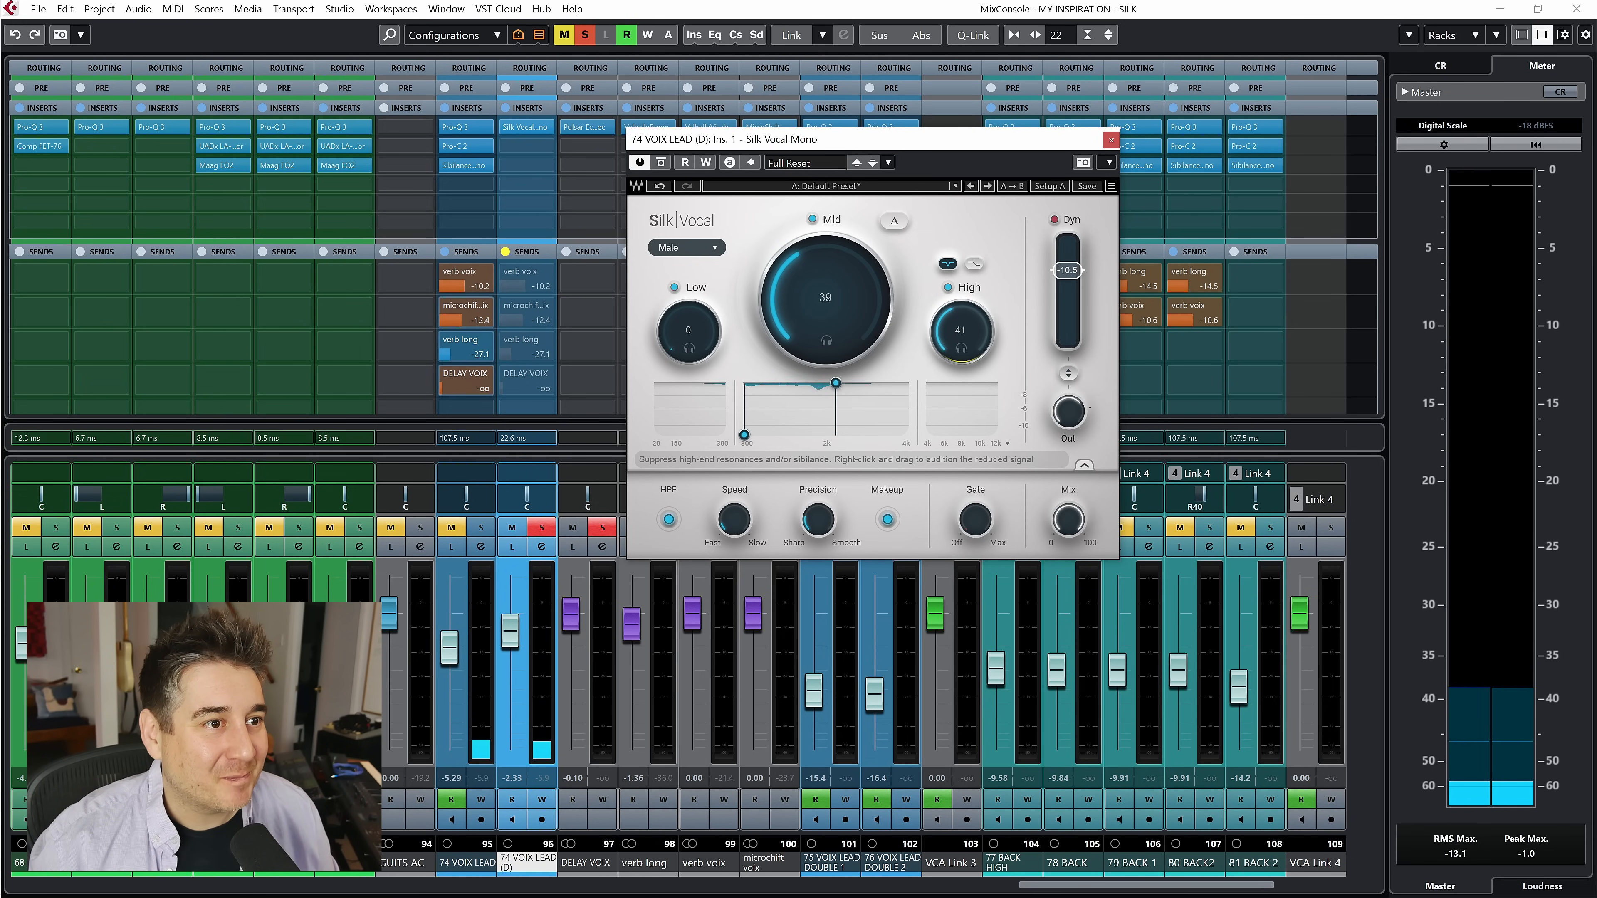
drag(960, 332, 960, 329)
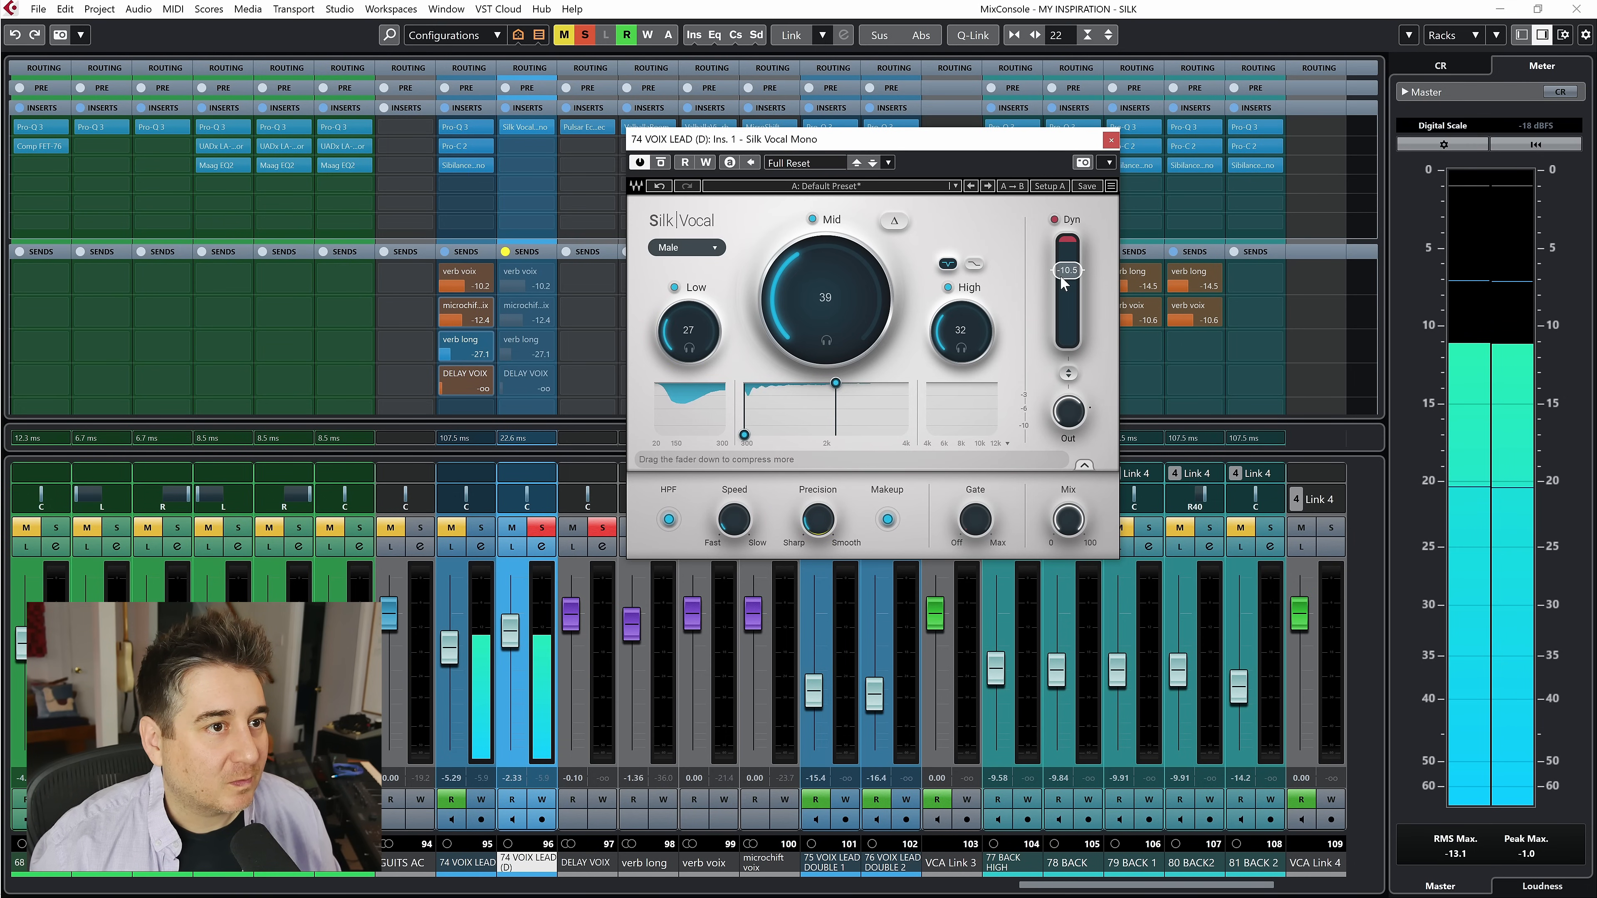
Step: Compare the vocal with the plug-in bypassed and active, setting the Dyn fader to -12.4 and Mid to 44
click(662, 162)
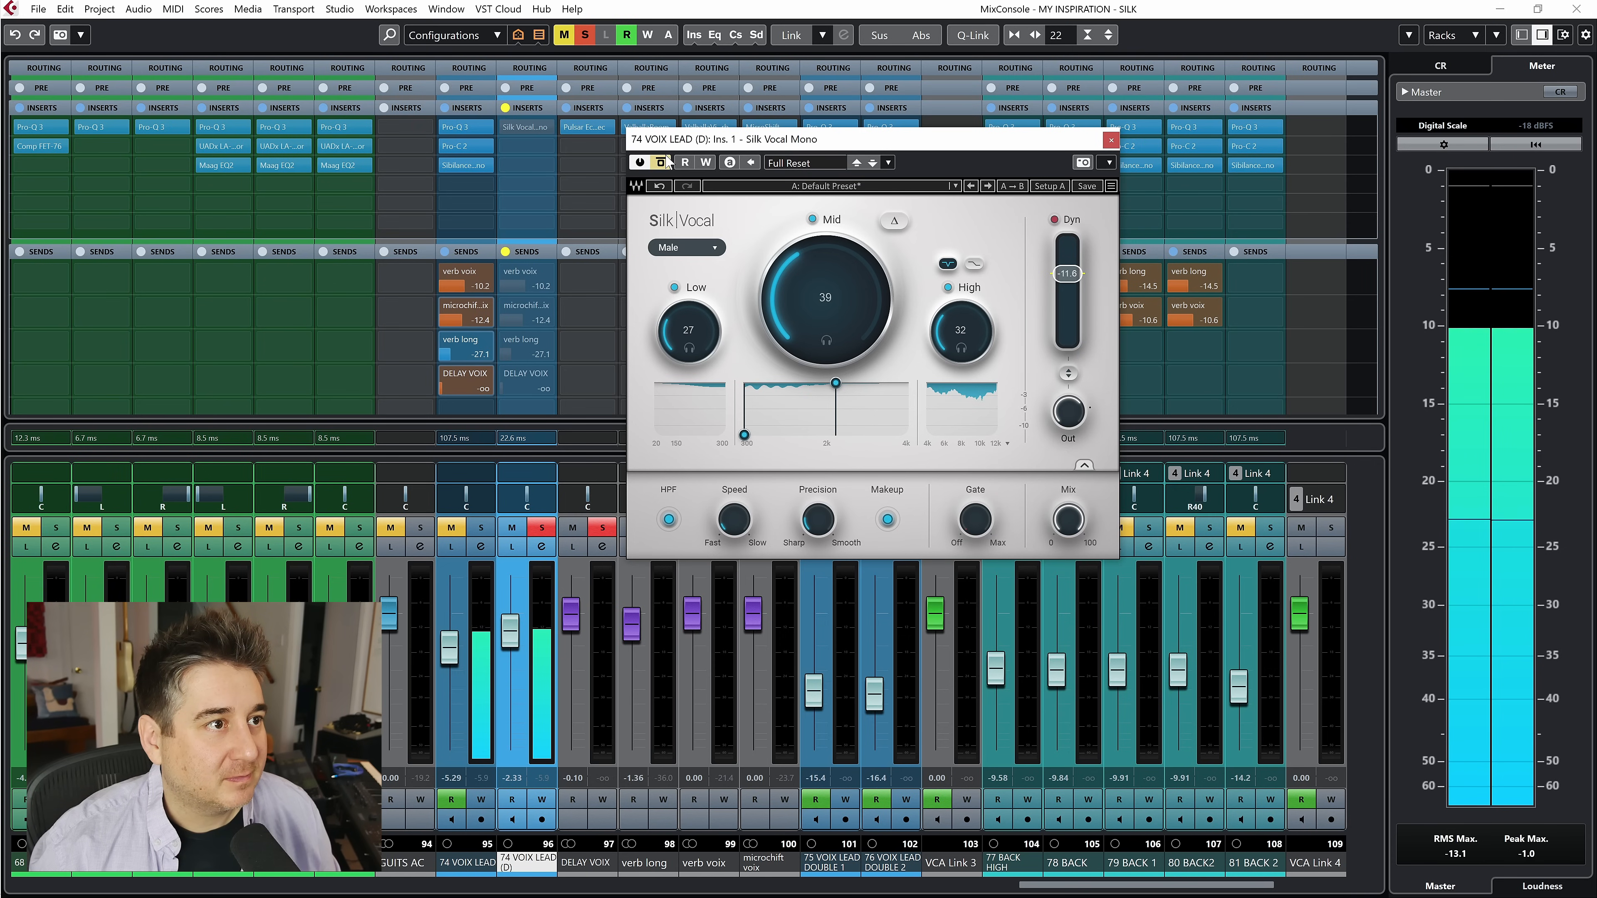
click(661, 162)
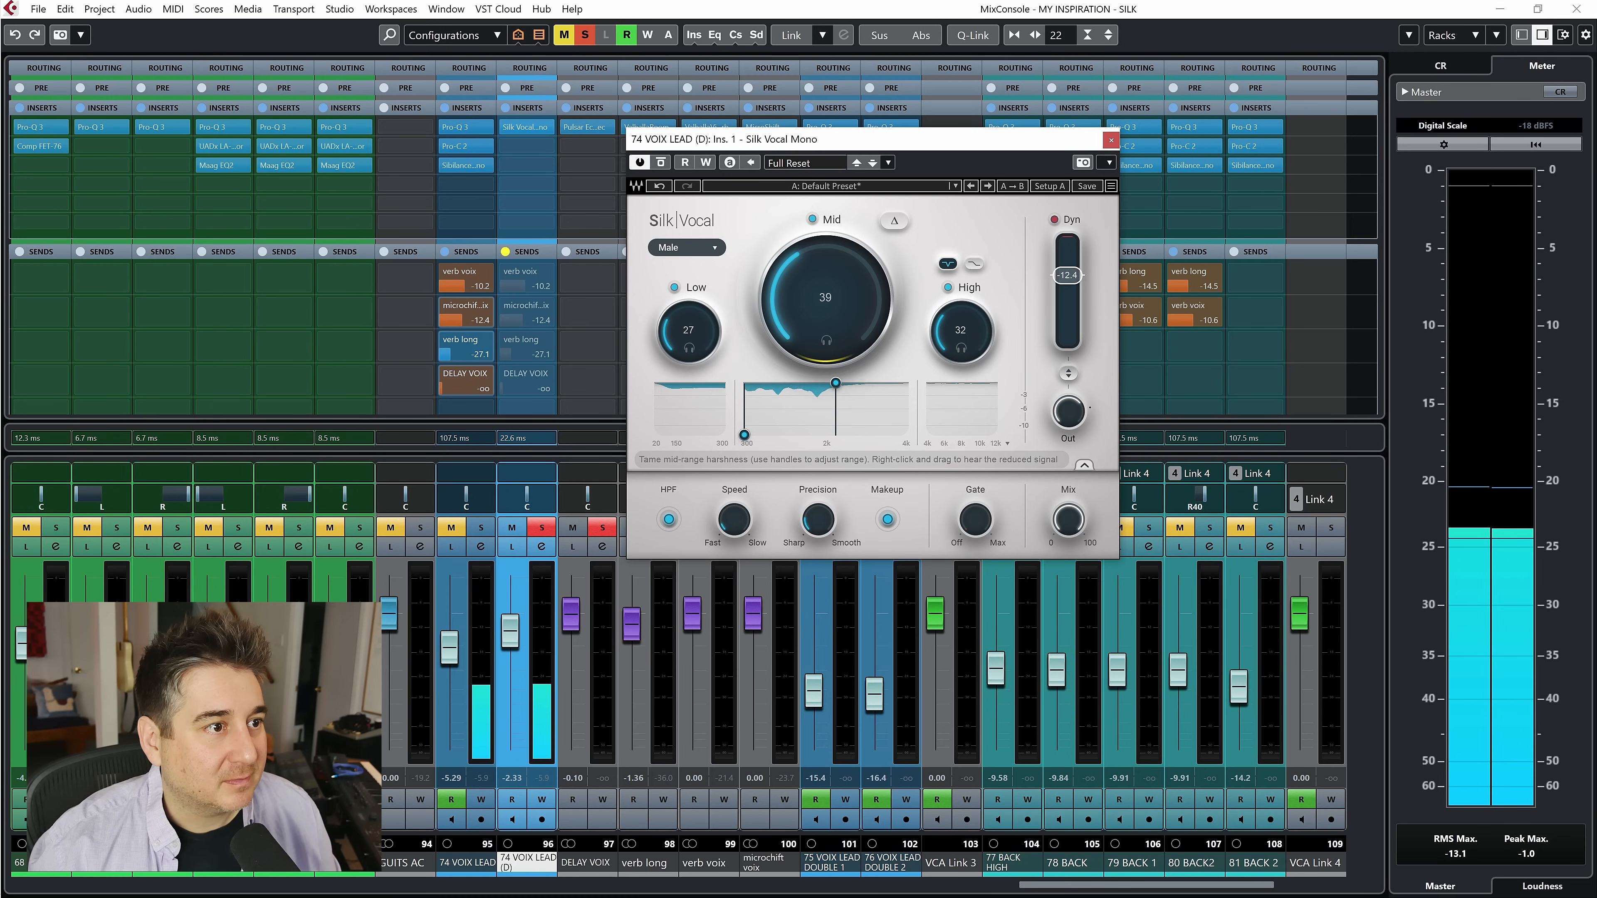
drag(826, 301, 826, 299)
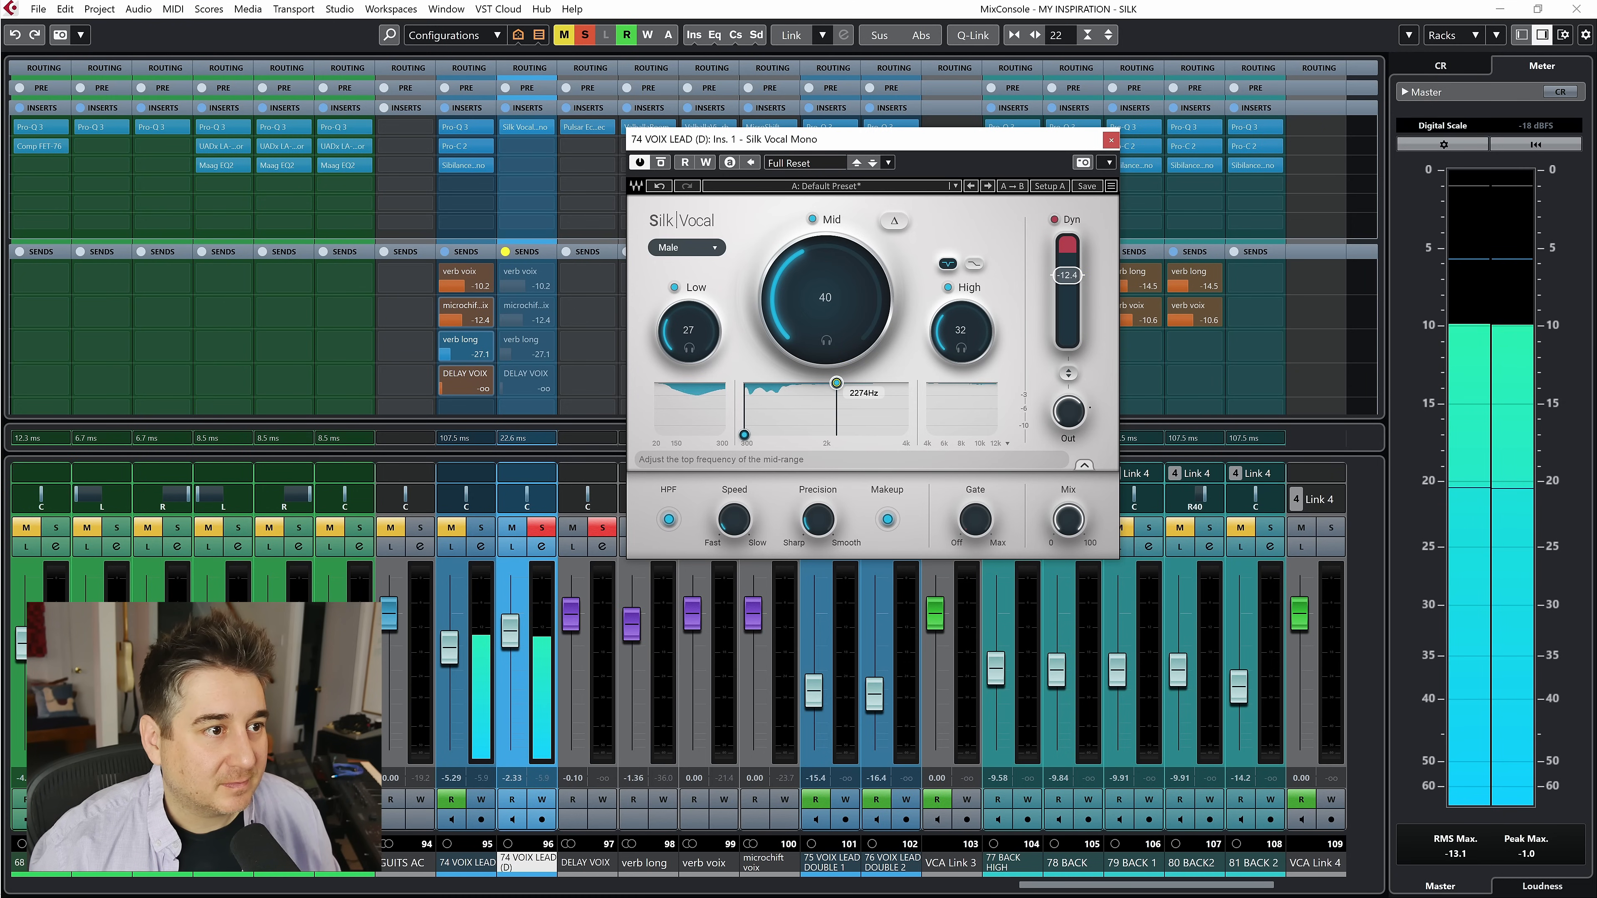
drag(825, 298, 825, 303)
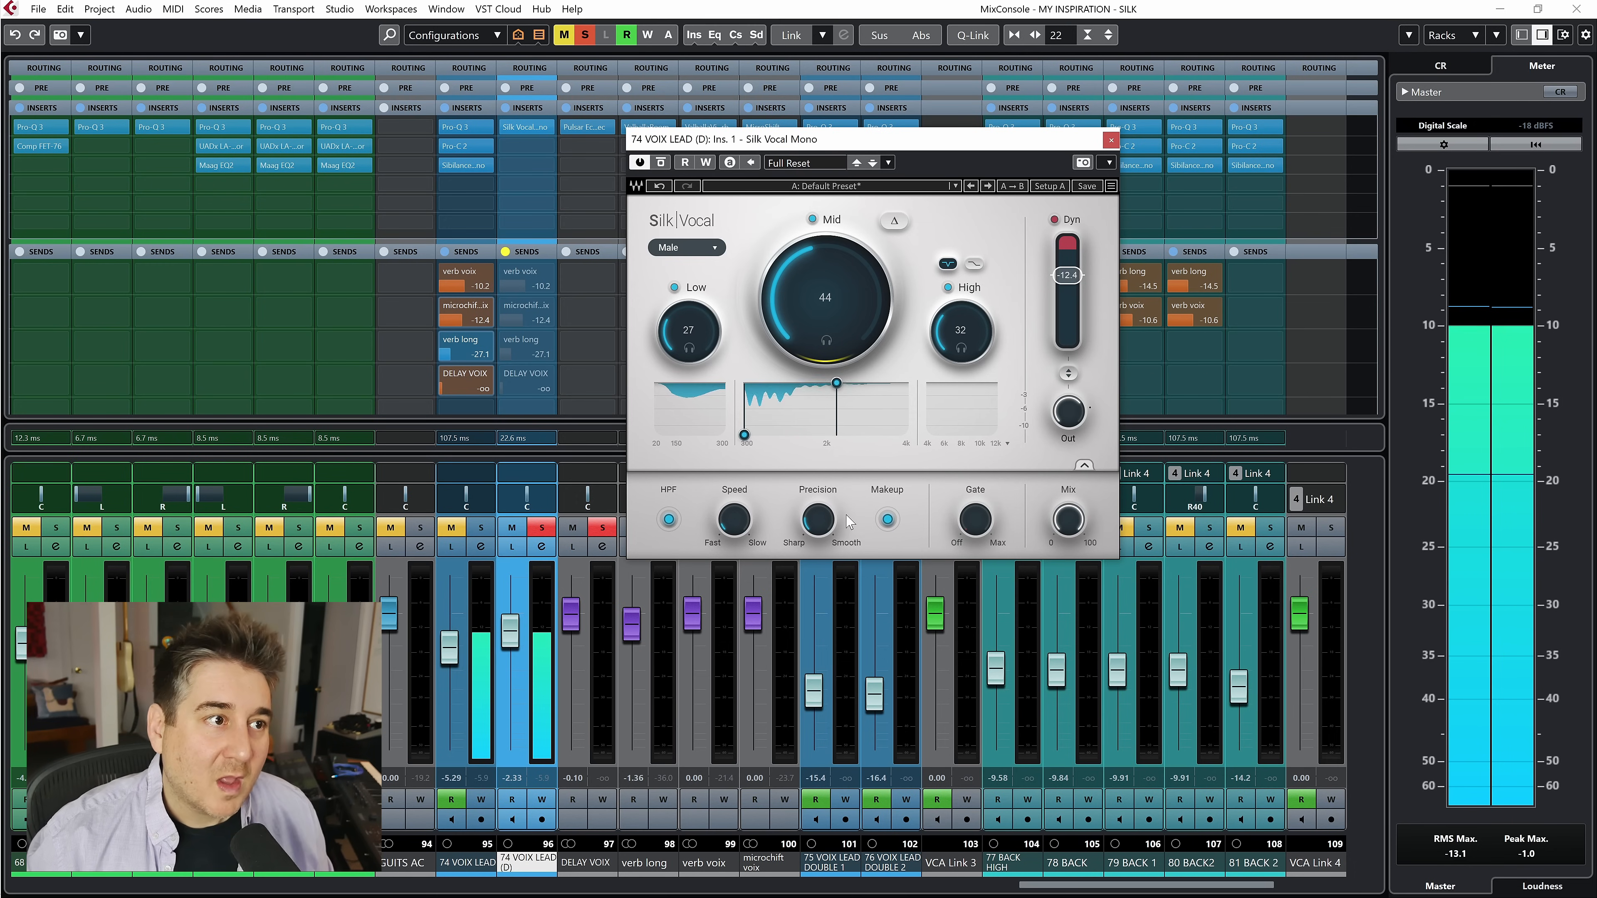
Step: Unsolo 74 VOIX LEAD (D) and mute the original 74 VOIX LEAD to hear the processed vocal in the mix
click(542, 528)
click(451, 528)
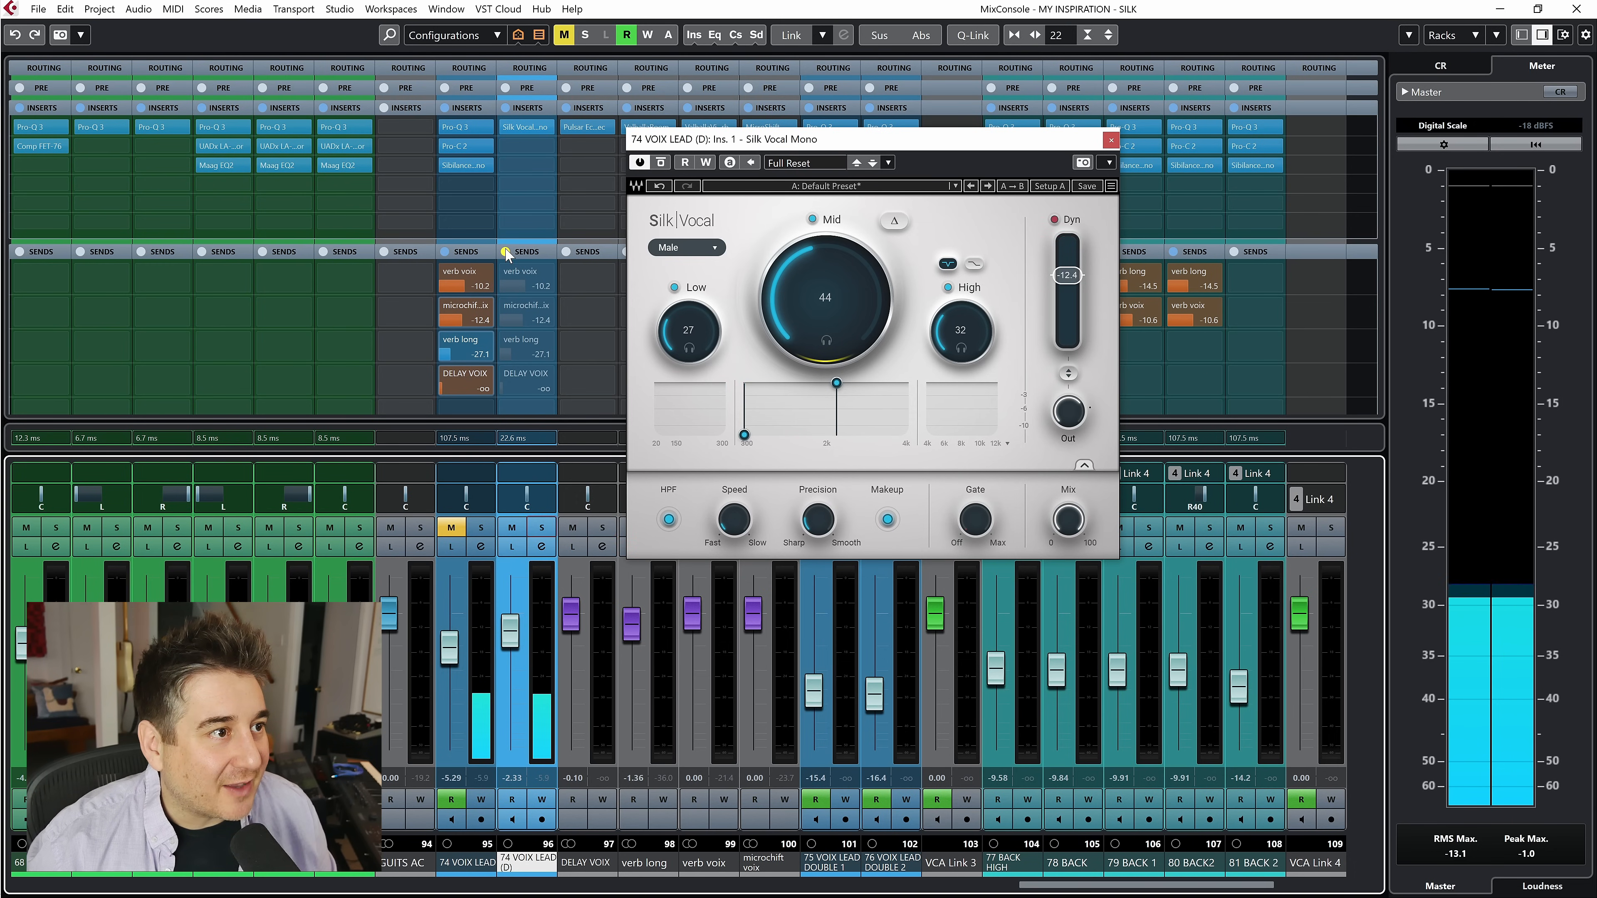
Step: Show the Project window, zoom out the timeline and reposition the Silk Vocal window over the tracks
key(F3)
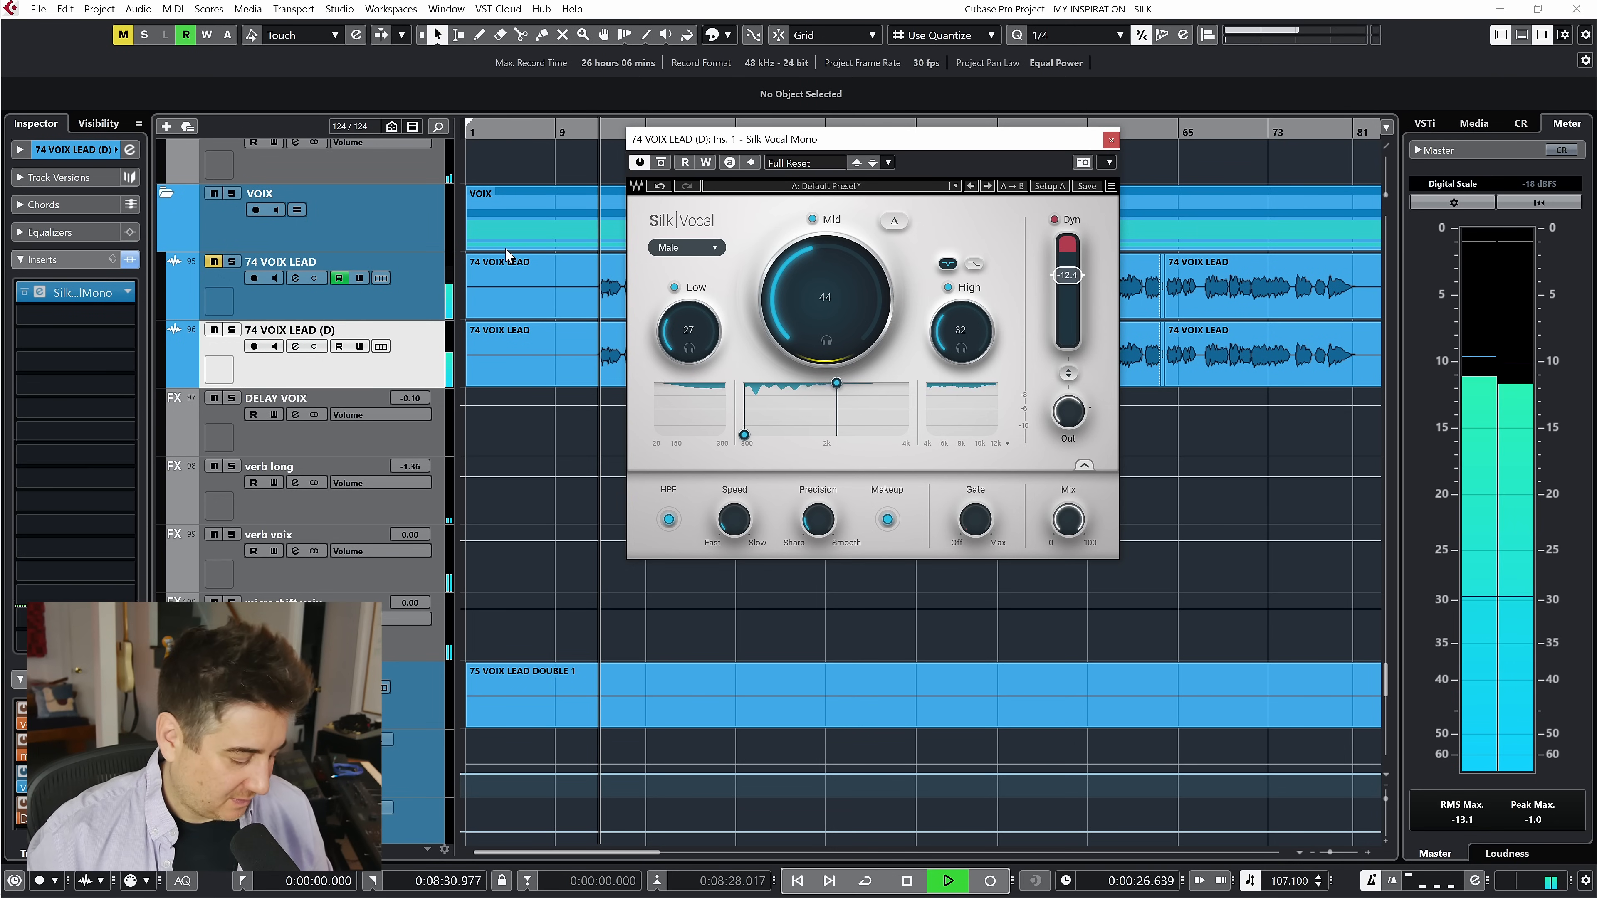
key(g)
key(g)
key(g)
key(g)
drag(863, 148, 772, 415)
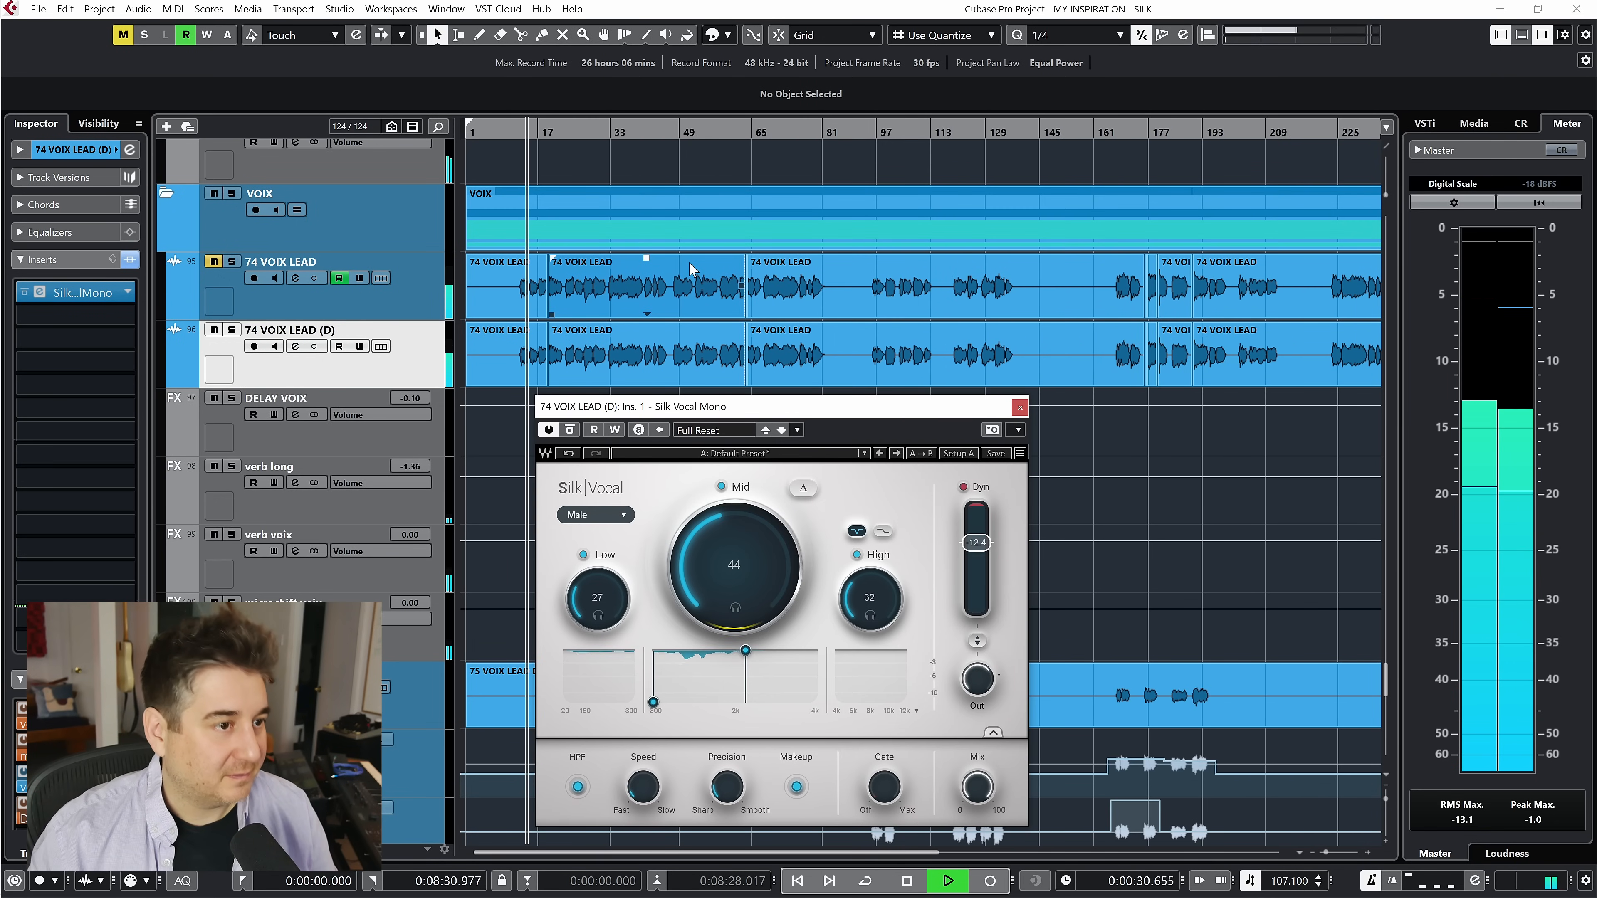
drag(866, 406, 961, 98)
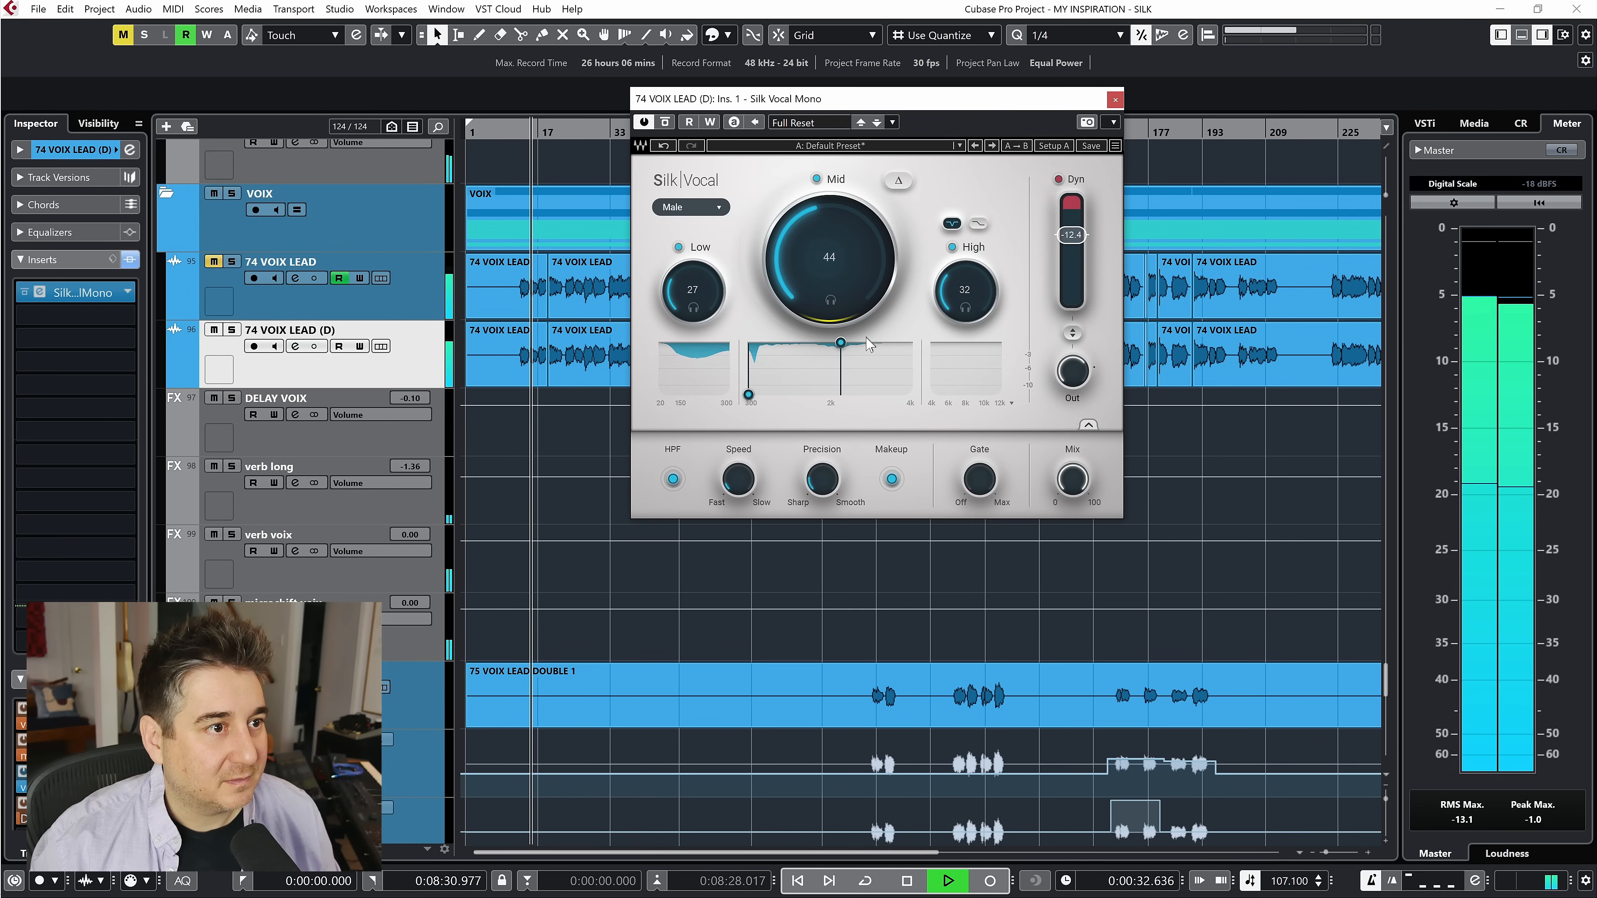
Step: Extend the mid-range's top frequency to its maximum and set Precision to 42.4
drag(866, 342, 912, 342)
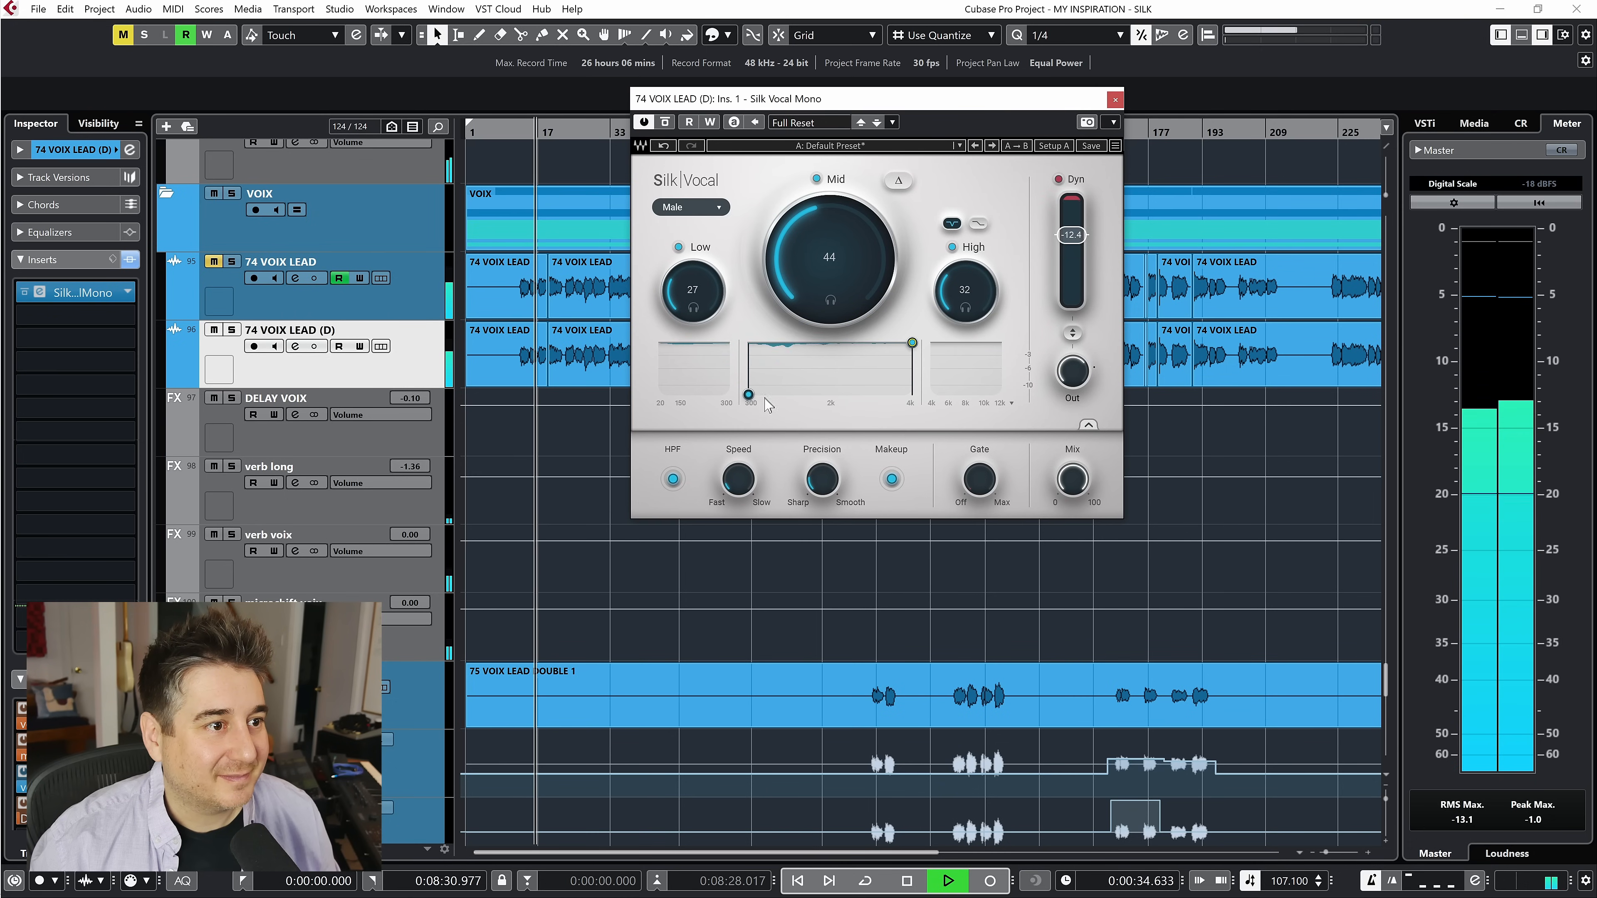
drag(822, 480, 822, 451)
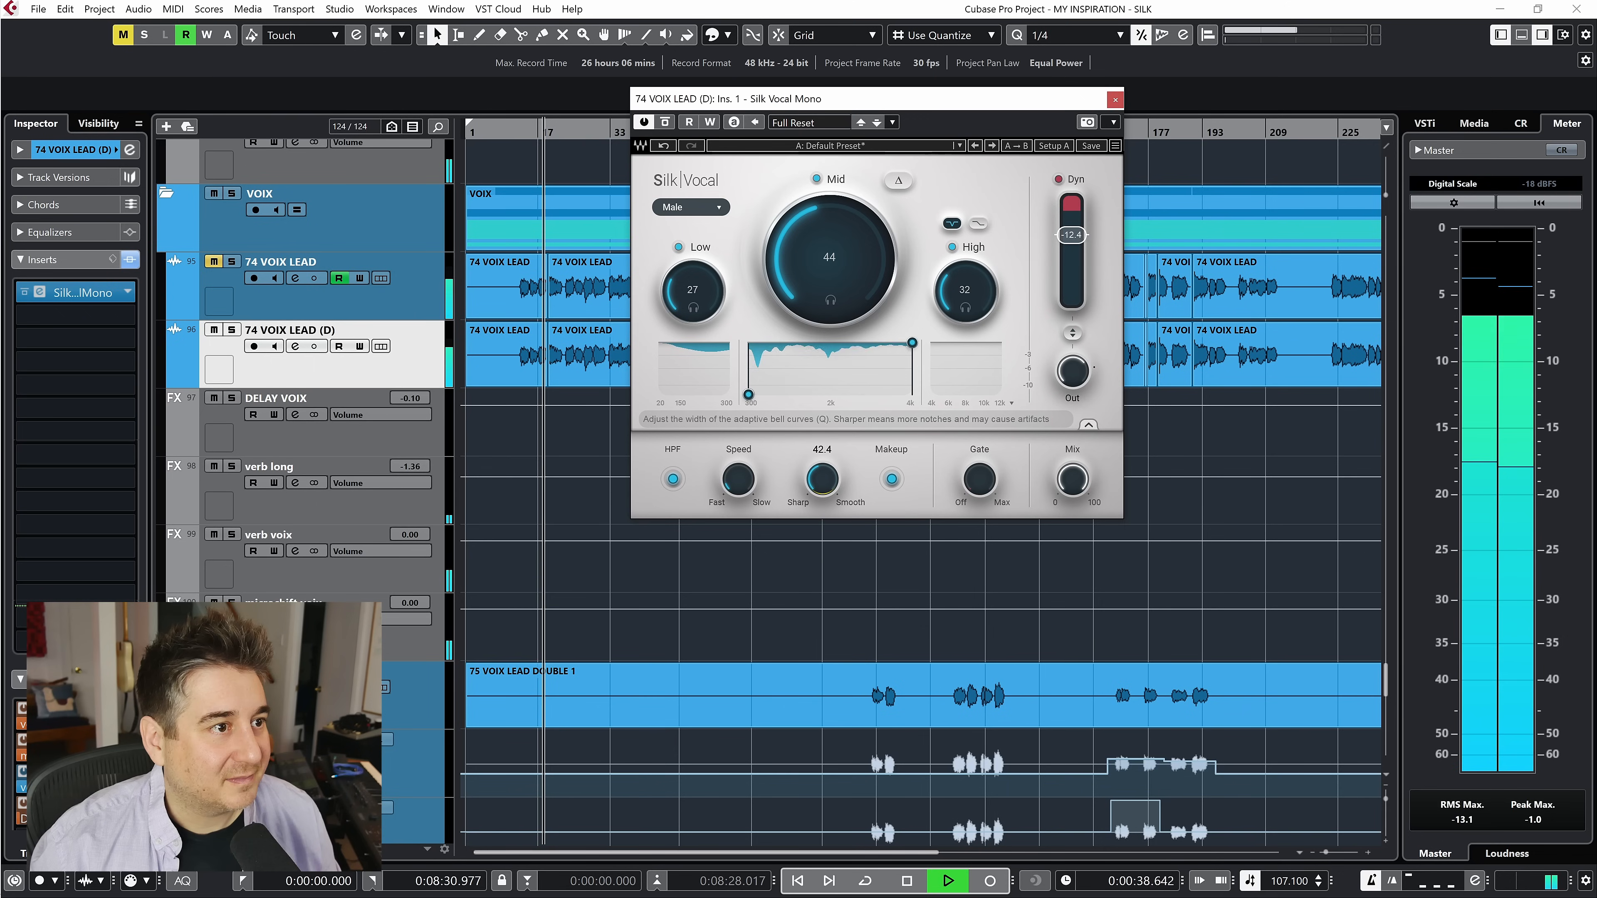
click(738, 480)
Step: Set High to 38, the Dyn fader to -9.4 and Mid to 42, bypass the plug-in and trim its output to -5.0 dB
drag(975, 296, 976, 287)
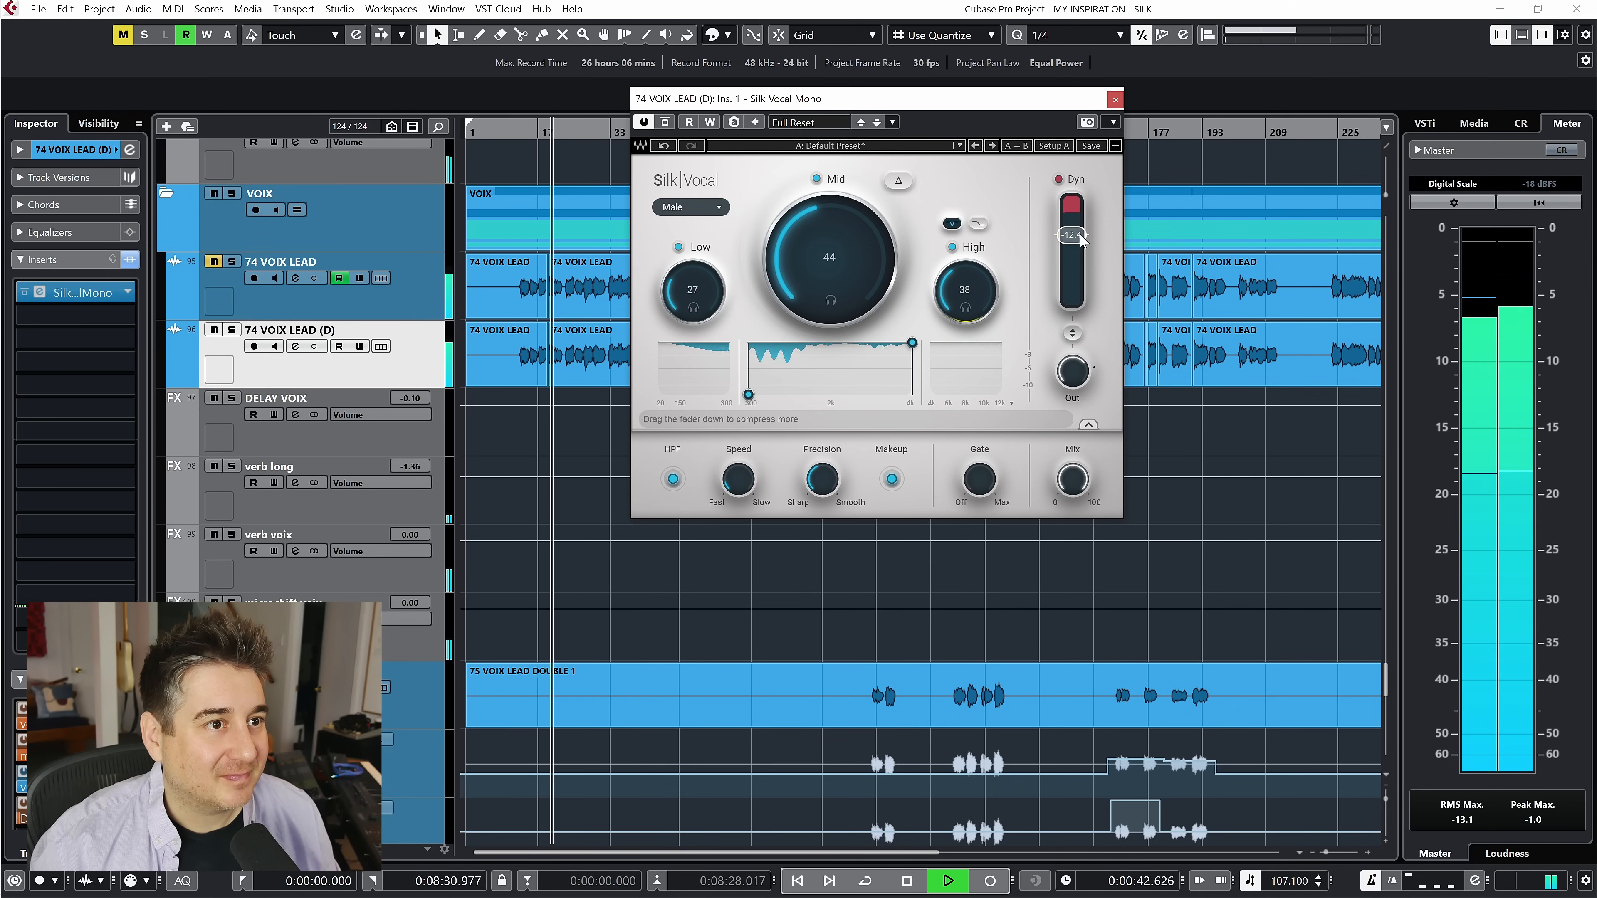
drag(1080, 241, 1080, 232)
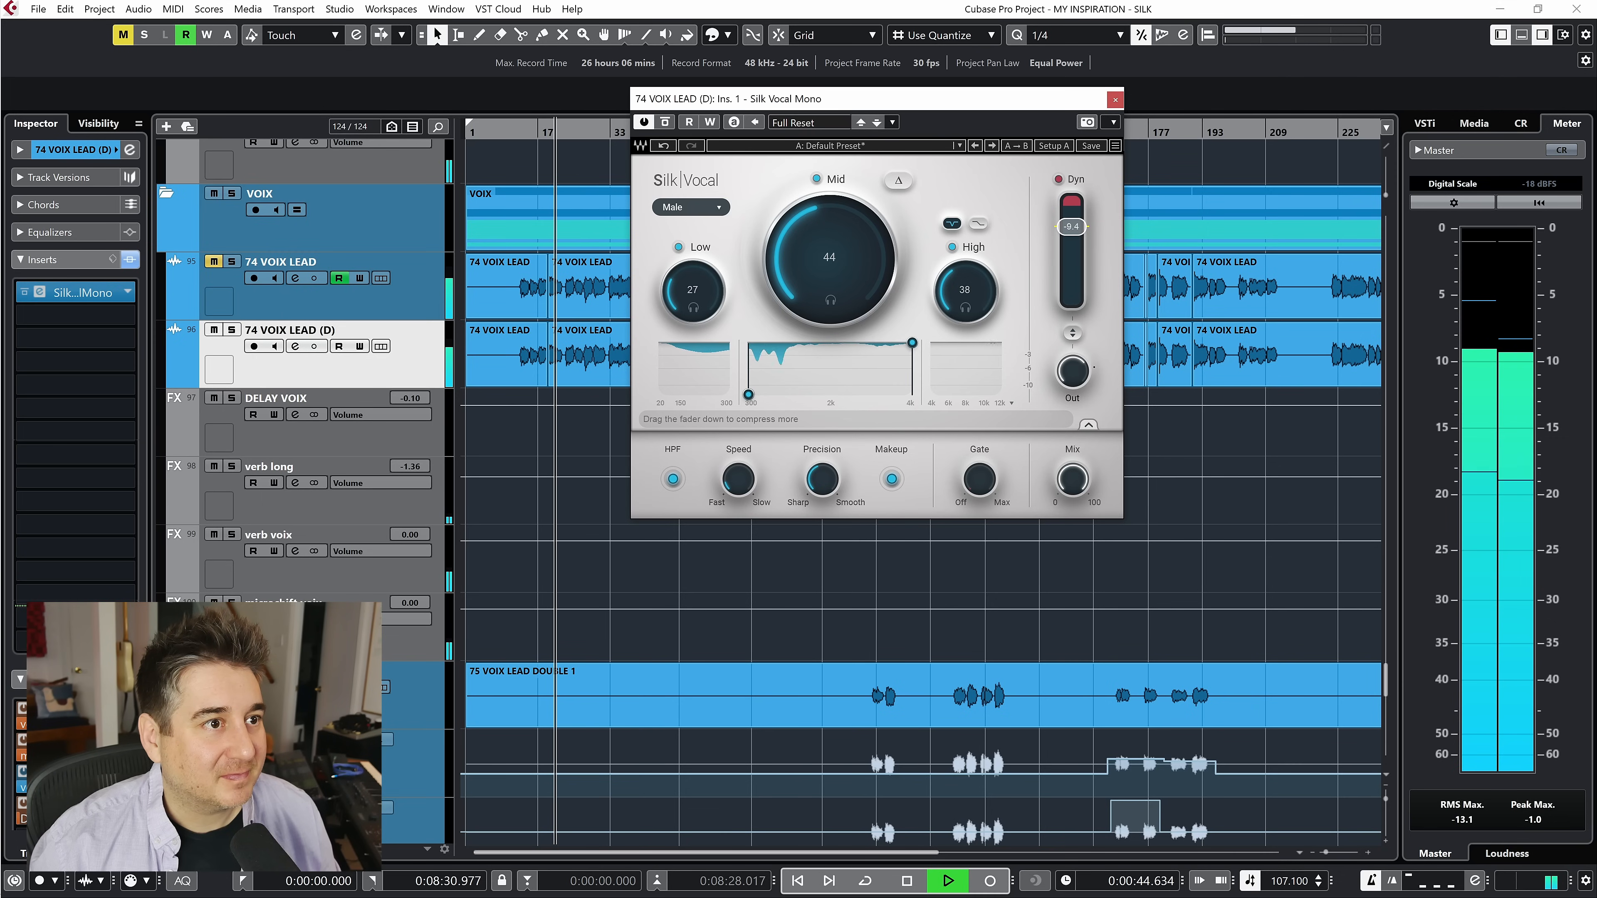
drag(1072, 371, 1072, 383)
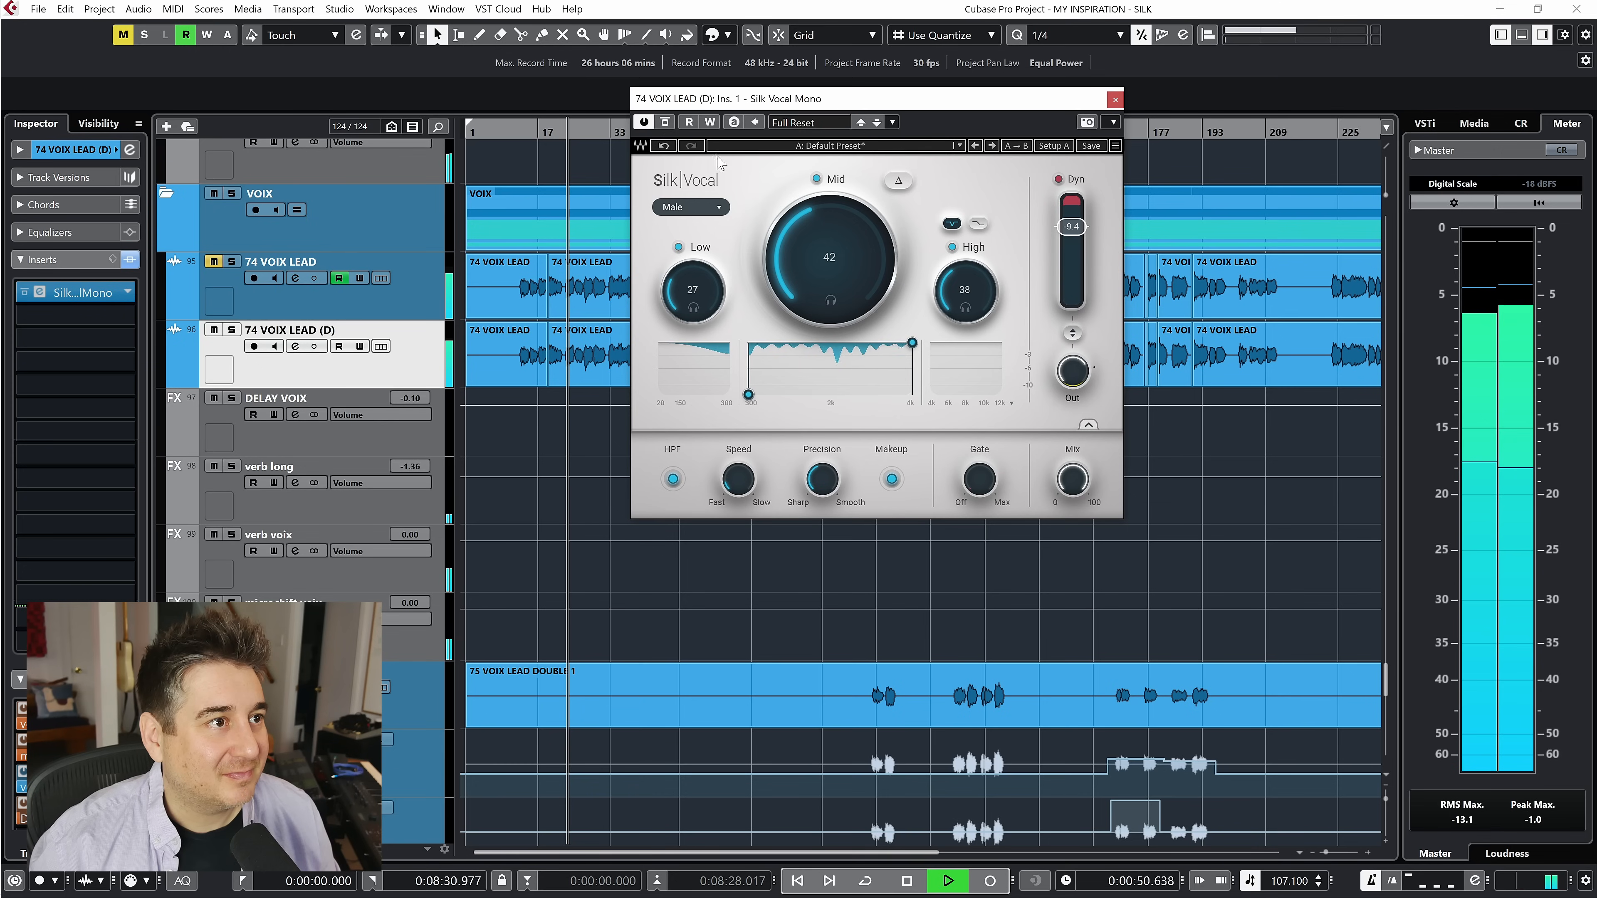
click(665, 122)
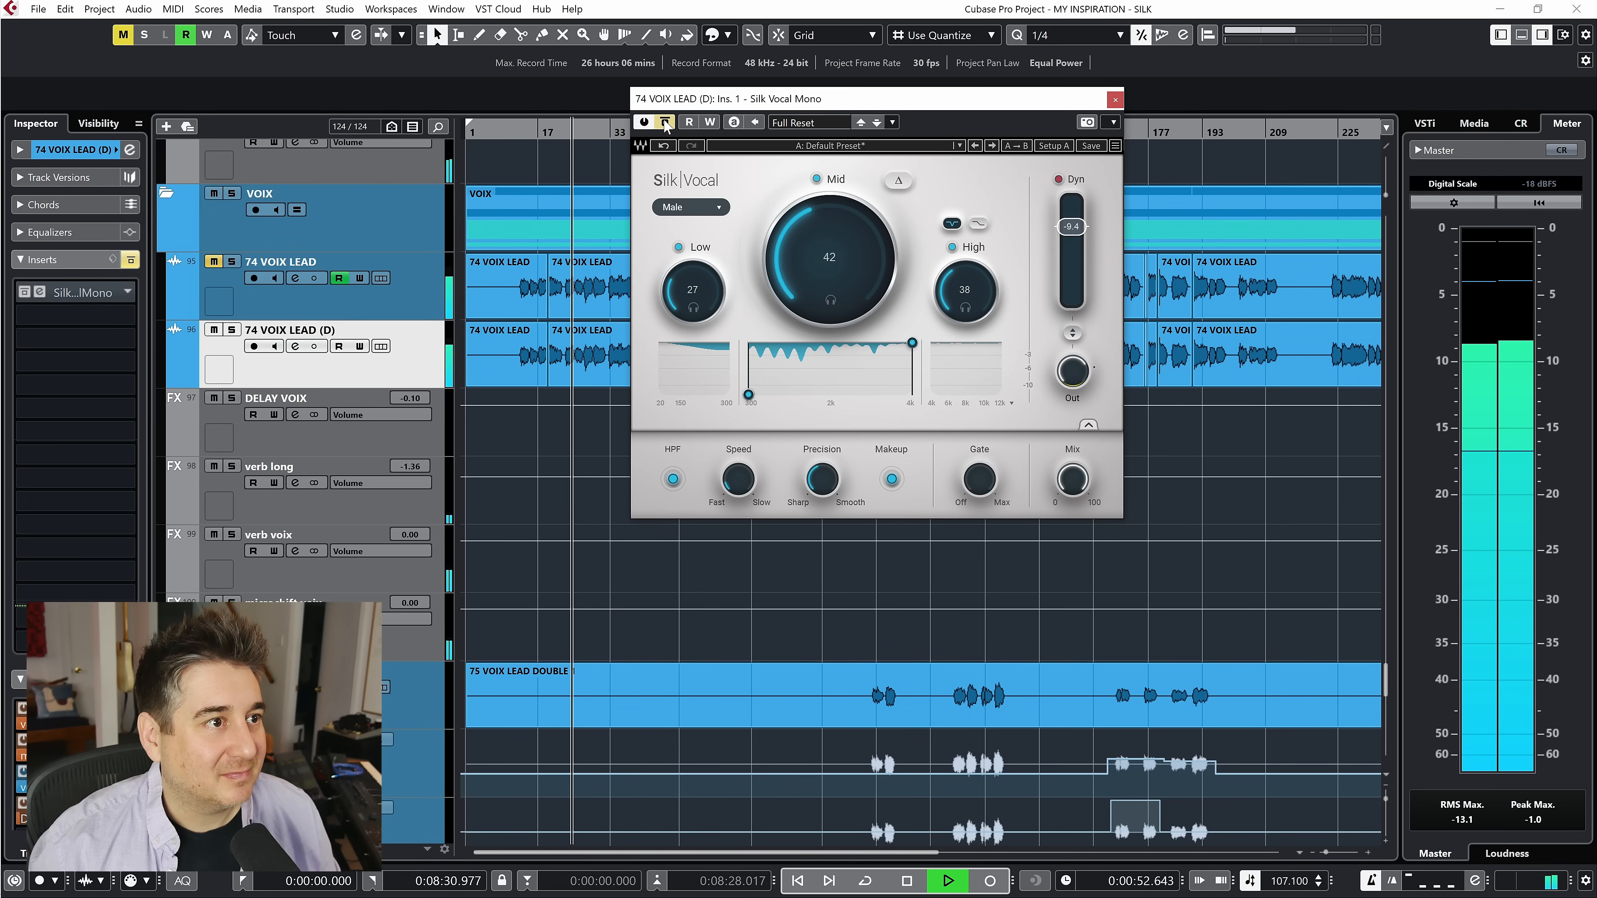
drag(1072, 371, 1072, 367)
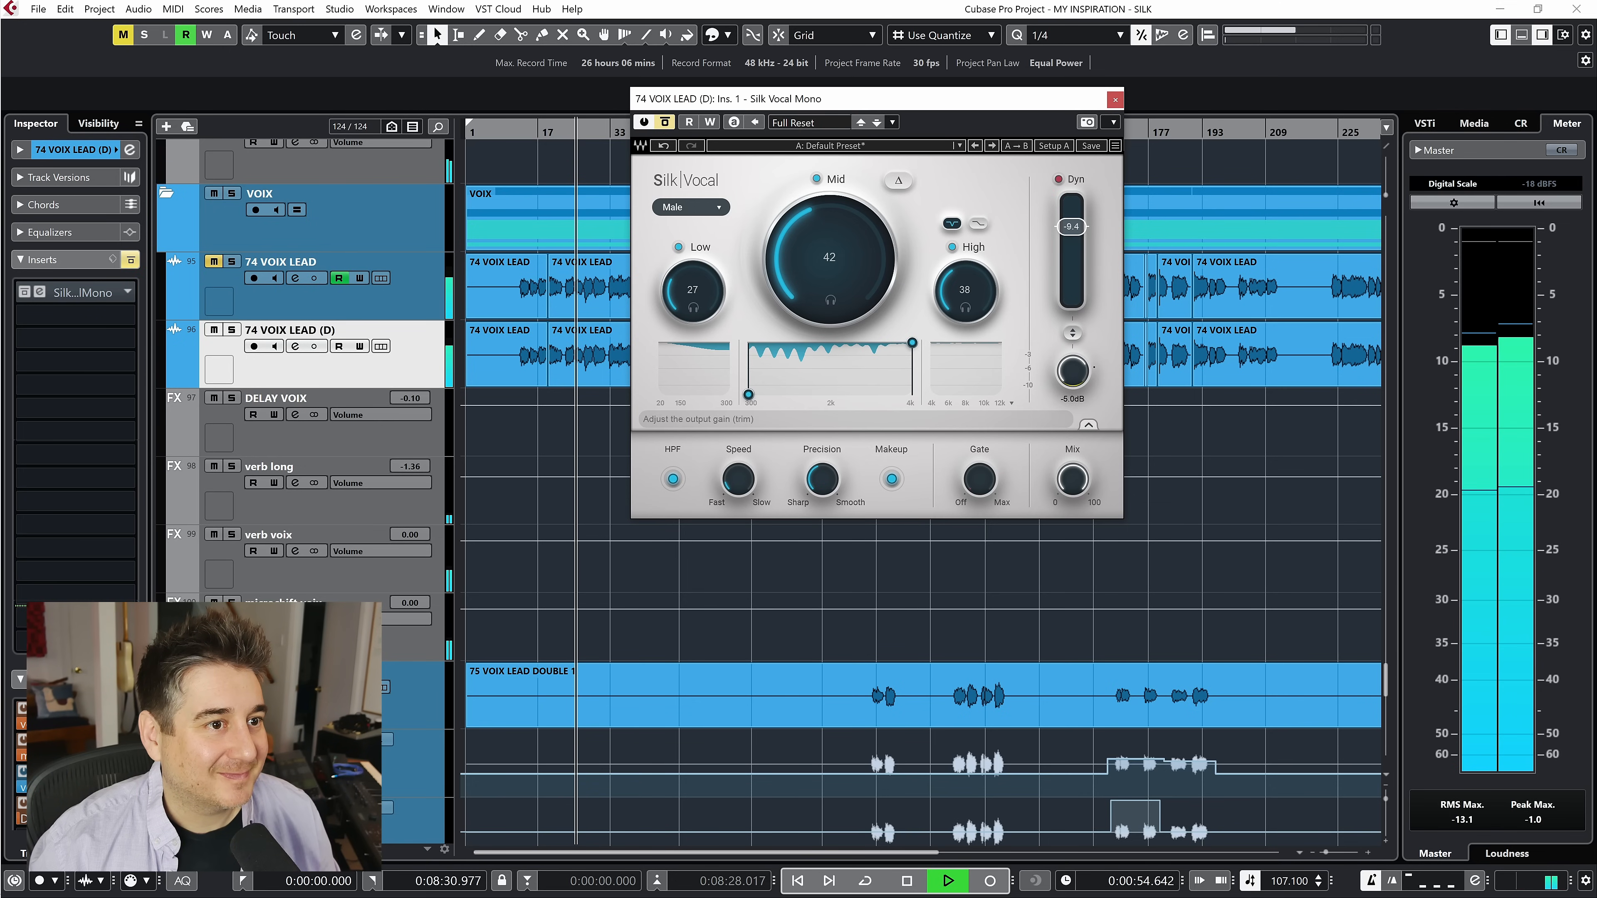
Step: Compare the original and duplicate lead vocals by swapping their mutes, returning to the duplicate with the original muted
click(215, 330)
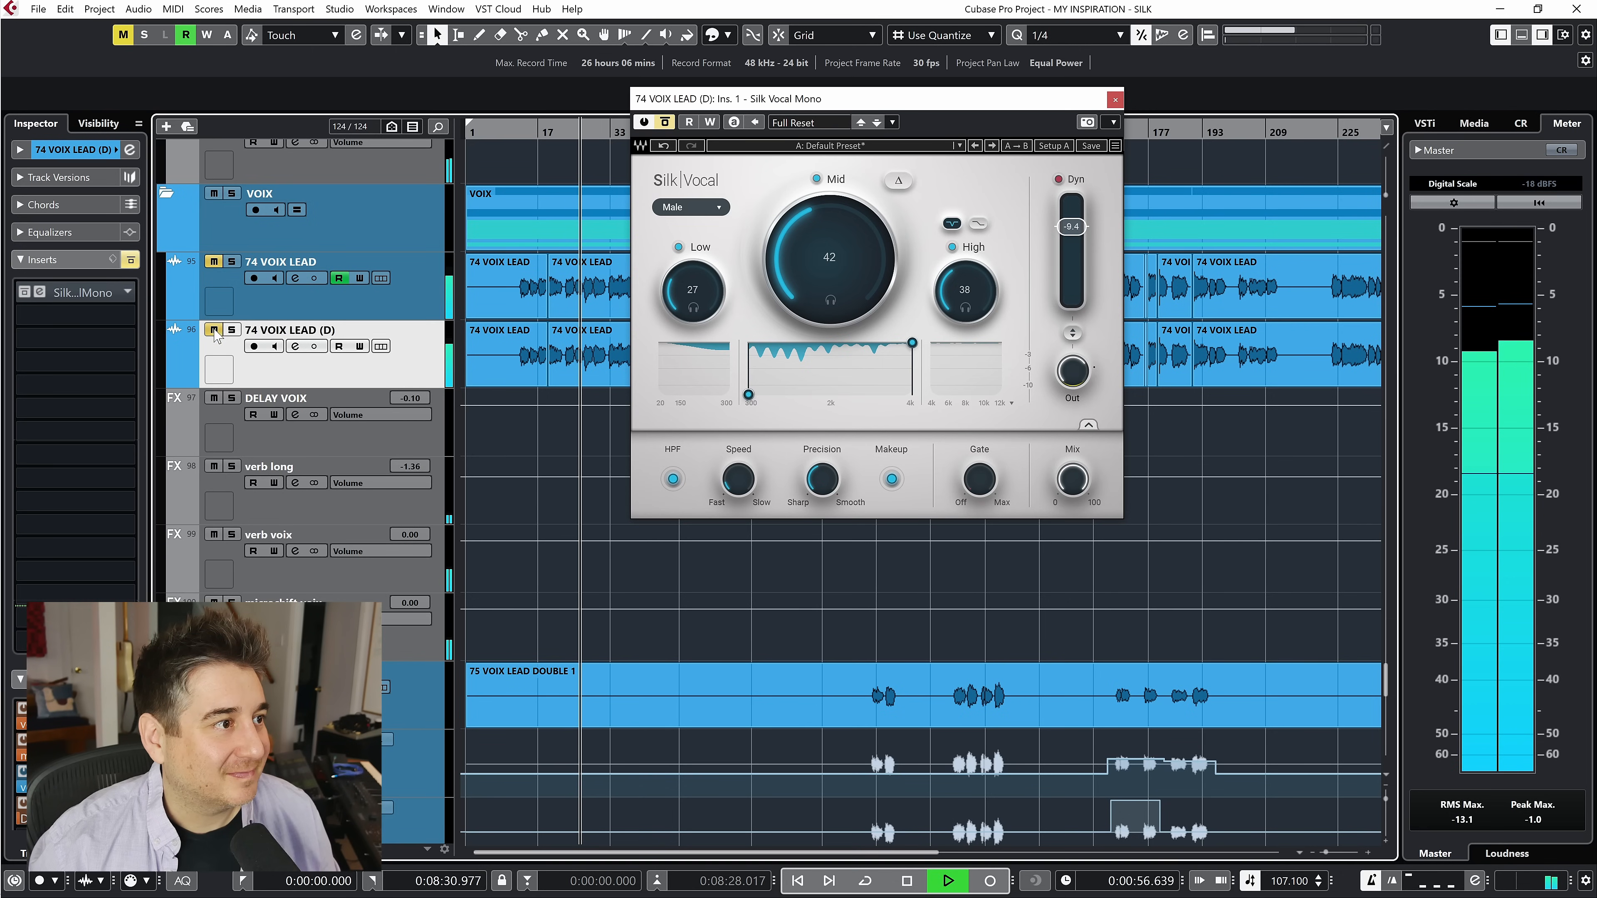
click(211, 263)
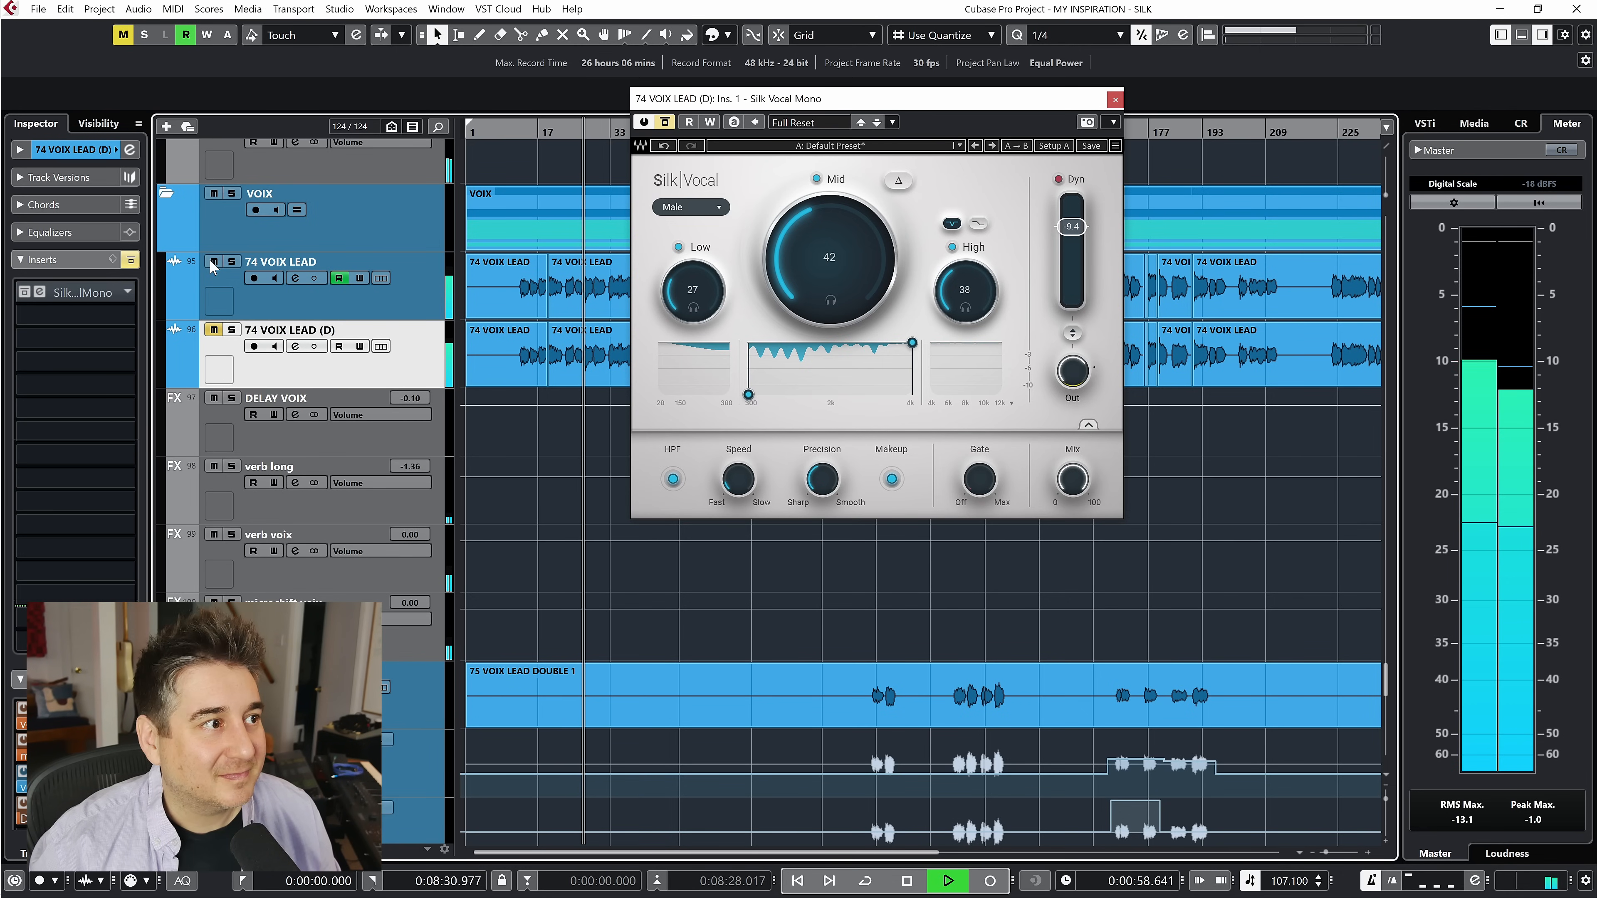
click(211, 263)
click(215, 330)
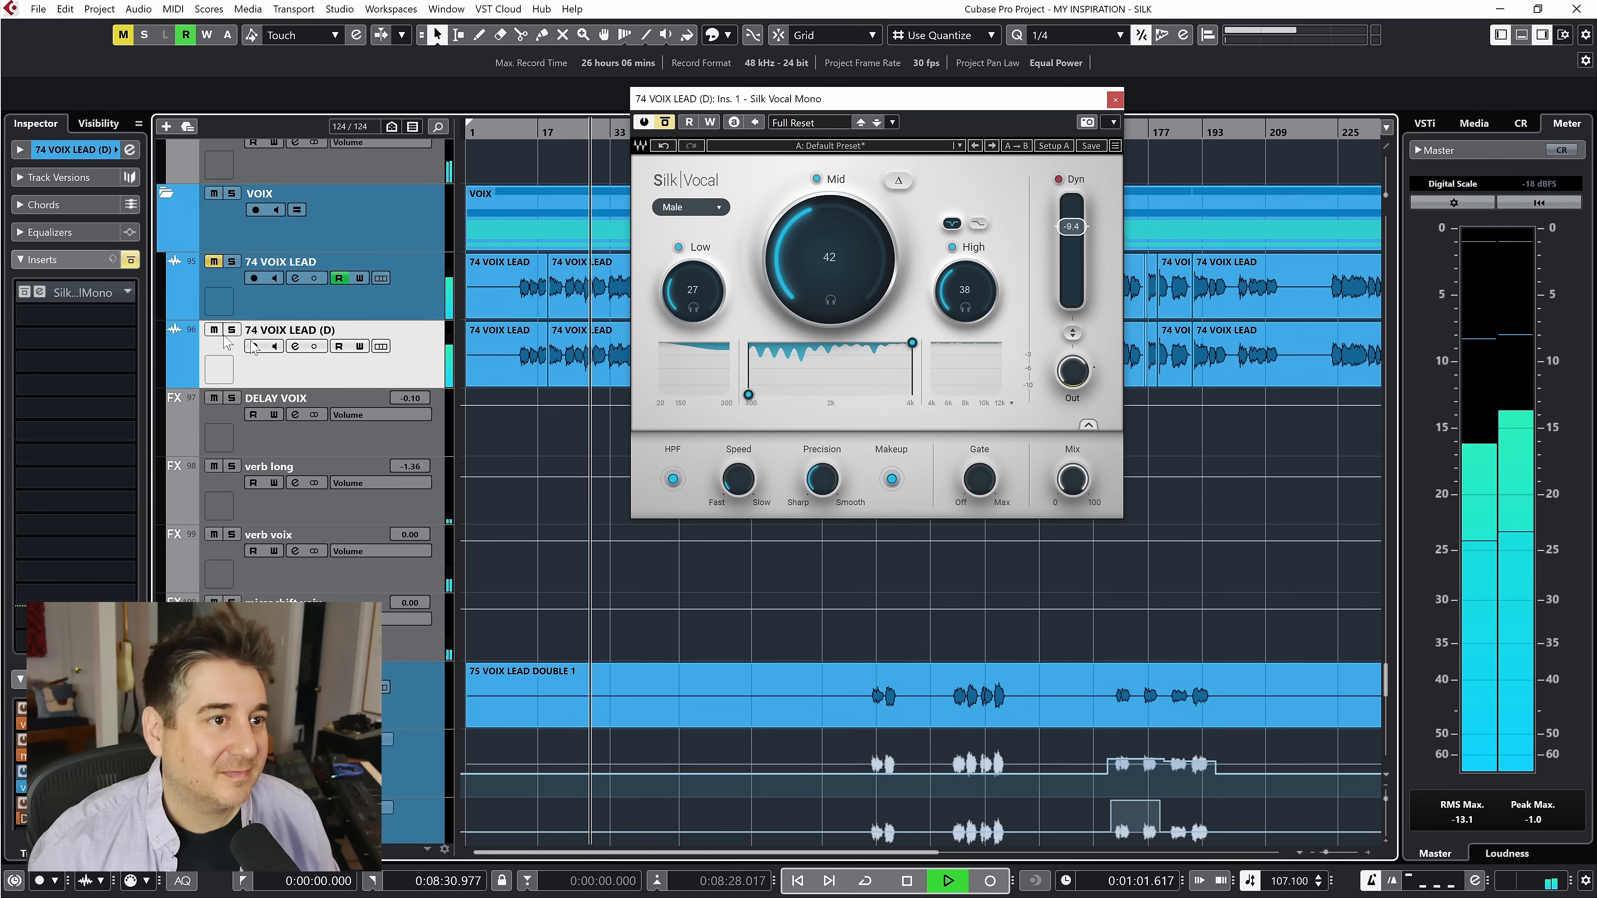
Step: Reactivate Silk Vocal and trim its output gain to -8.7 dB
click(1083, 375)
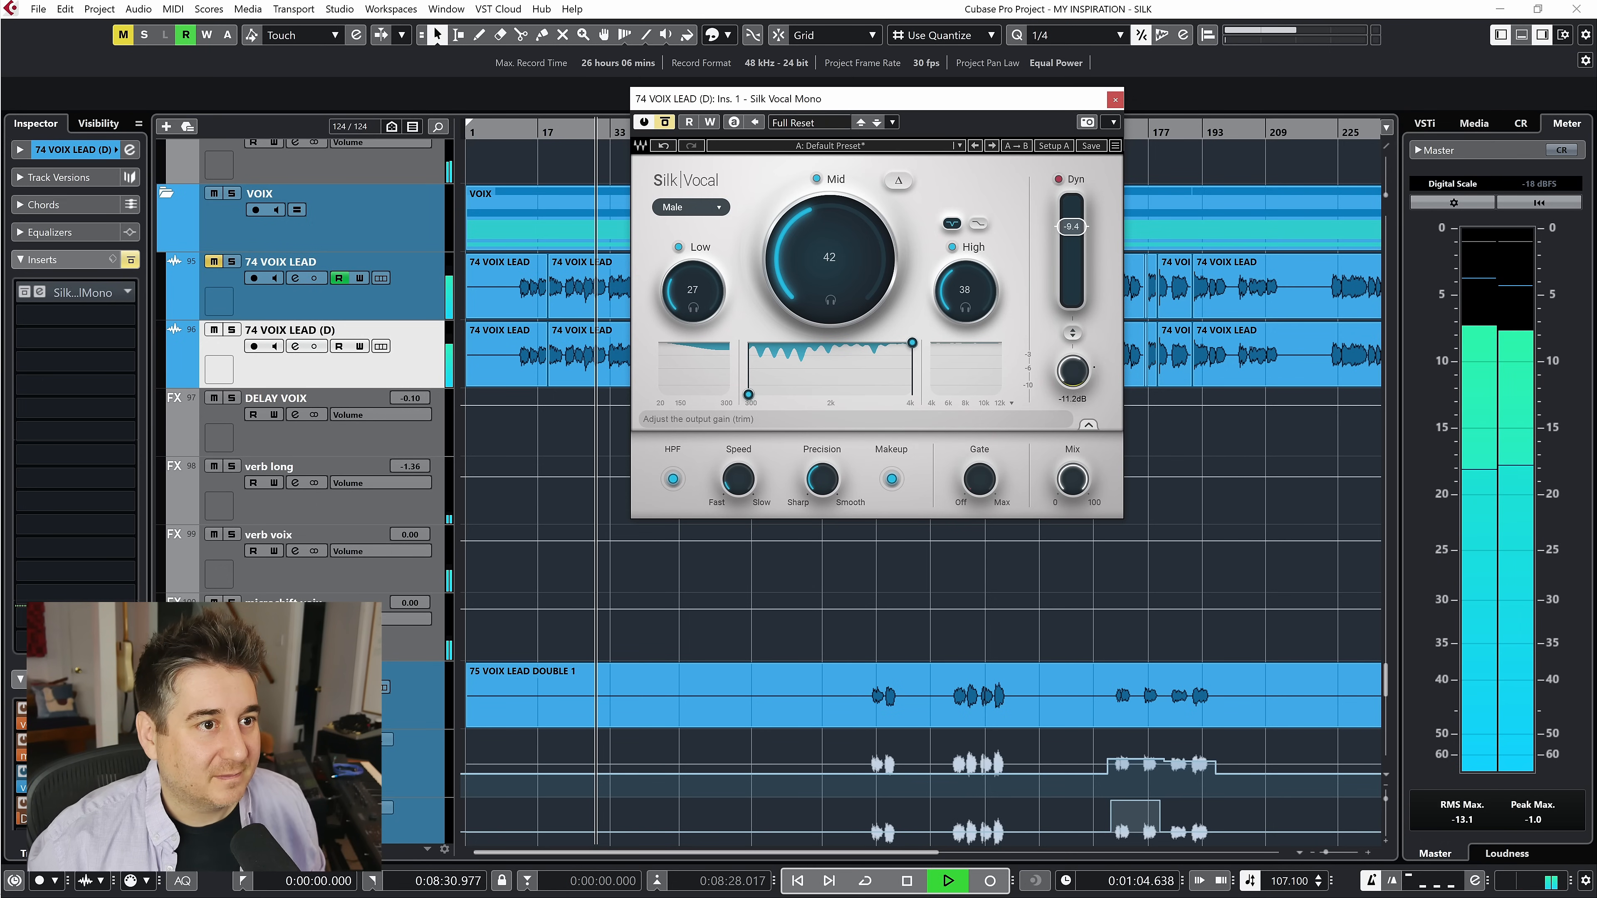
drag(1083, 373, 1083, 428)
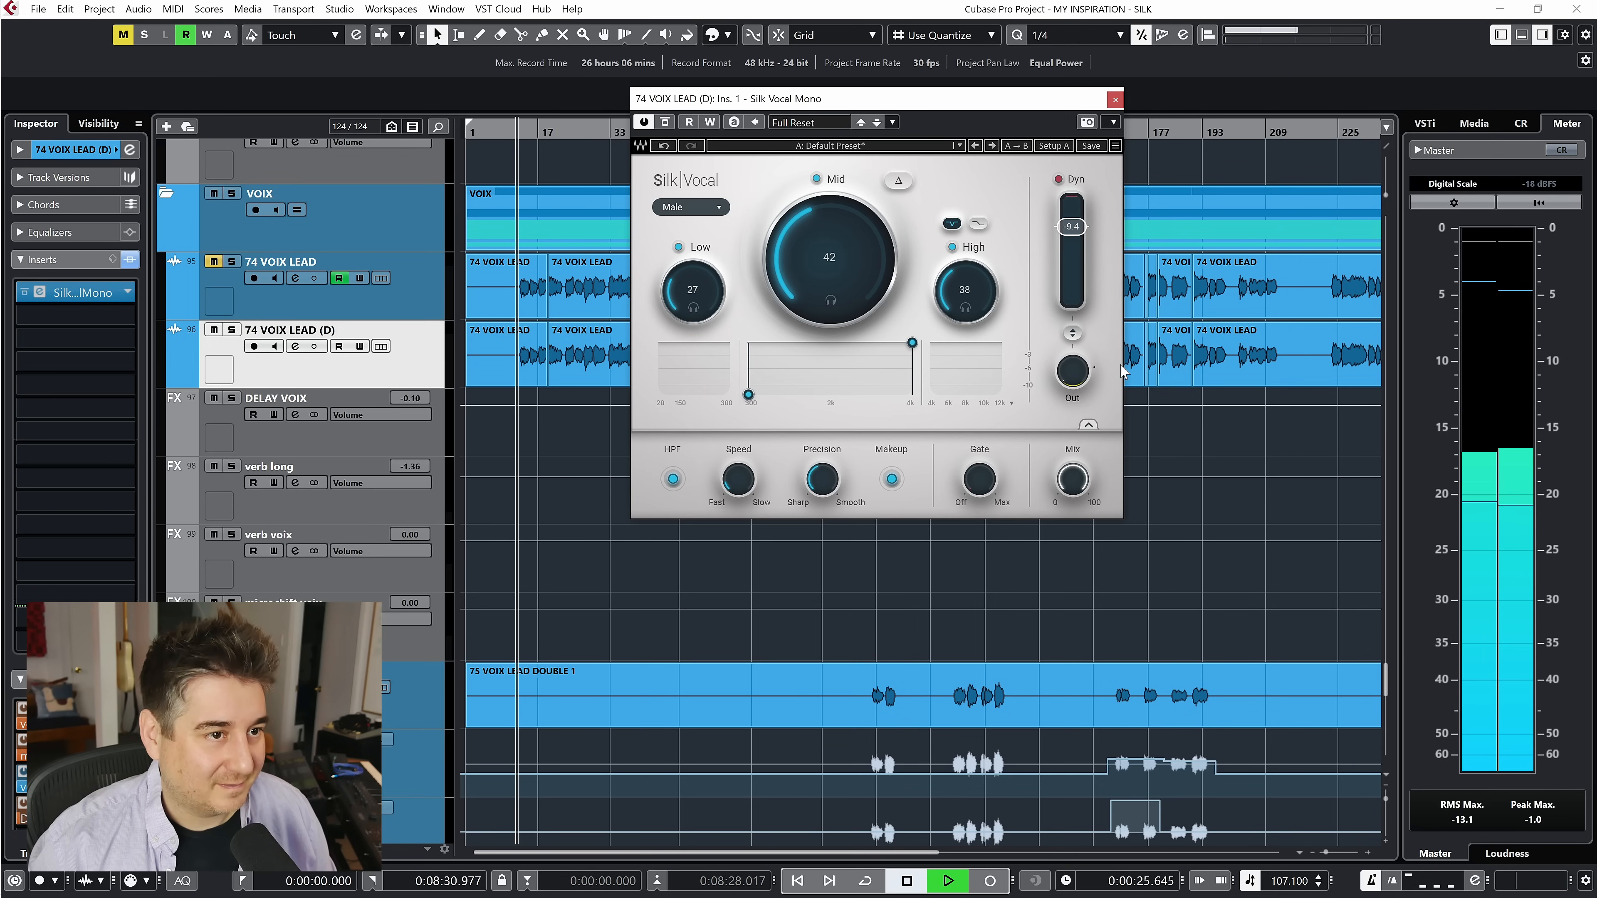
drag(1077, 373, 1076, 334)
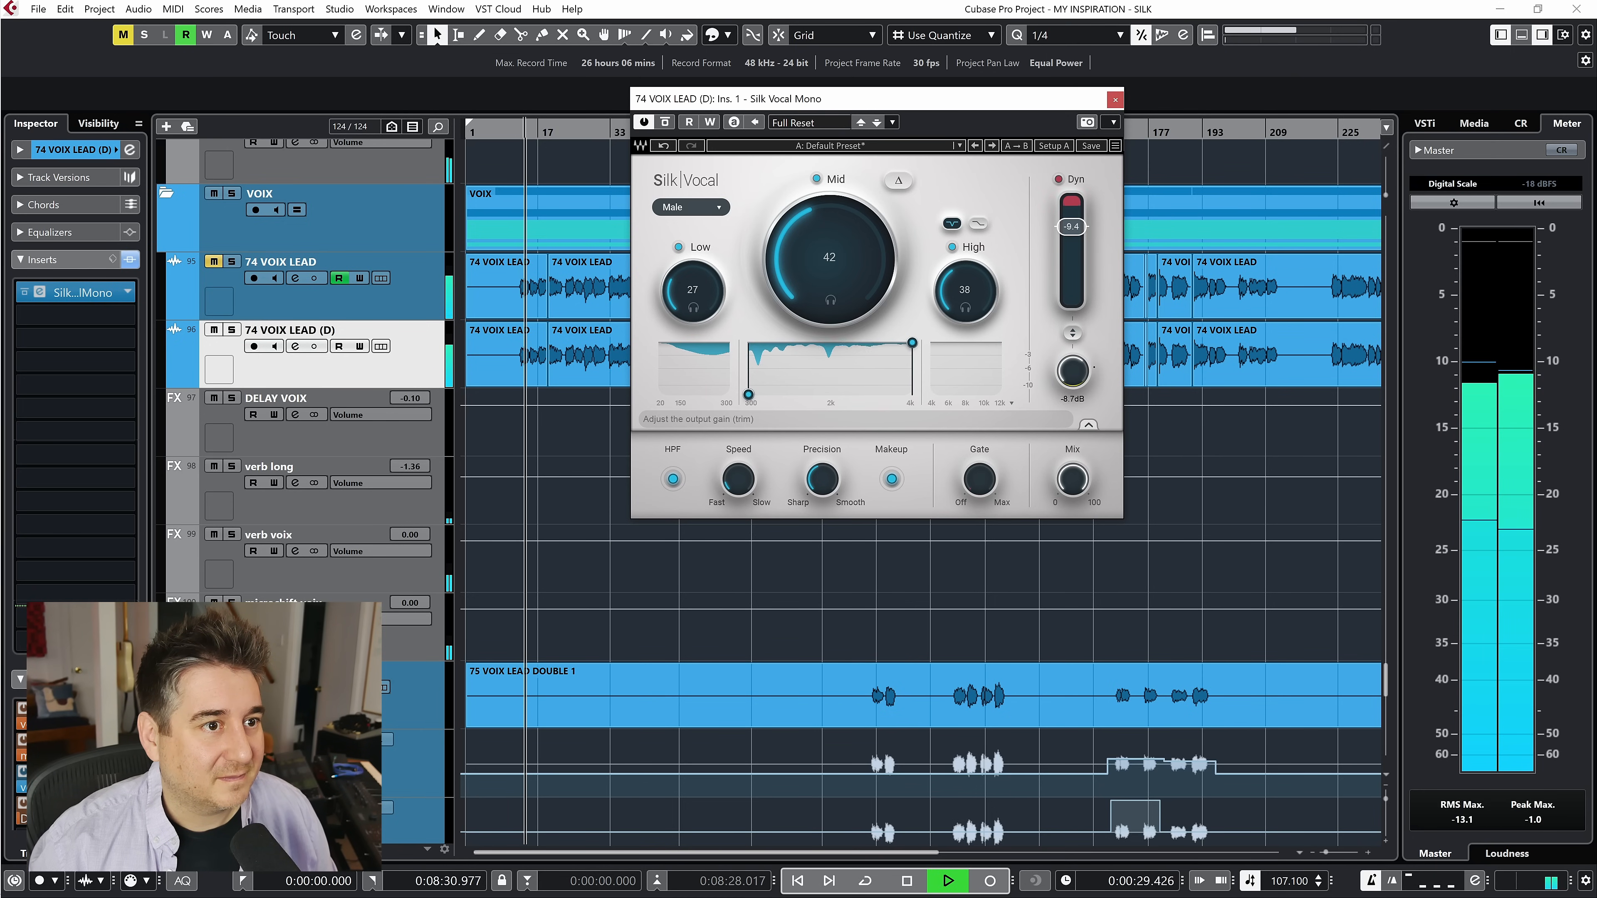
Step: Continue playback from around bar 65, moving the Silk Vocal window aside to reach the timeline and back over the tracks
drag(984, 98, 1037, 490)
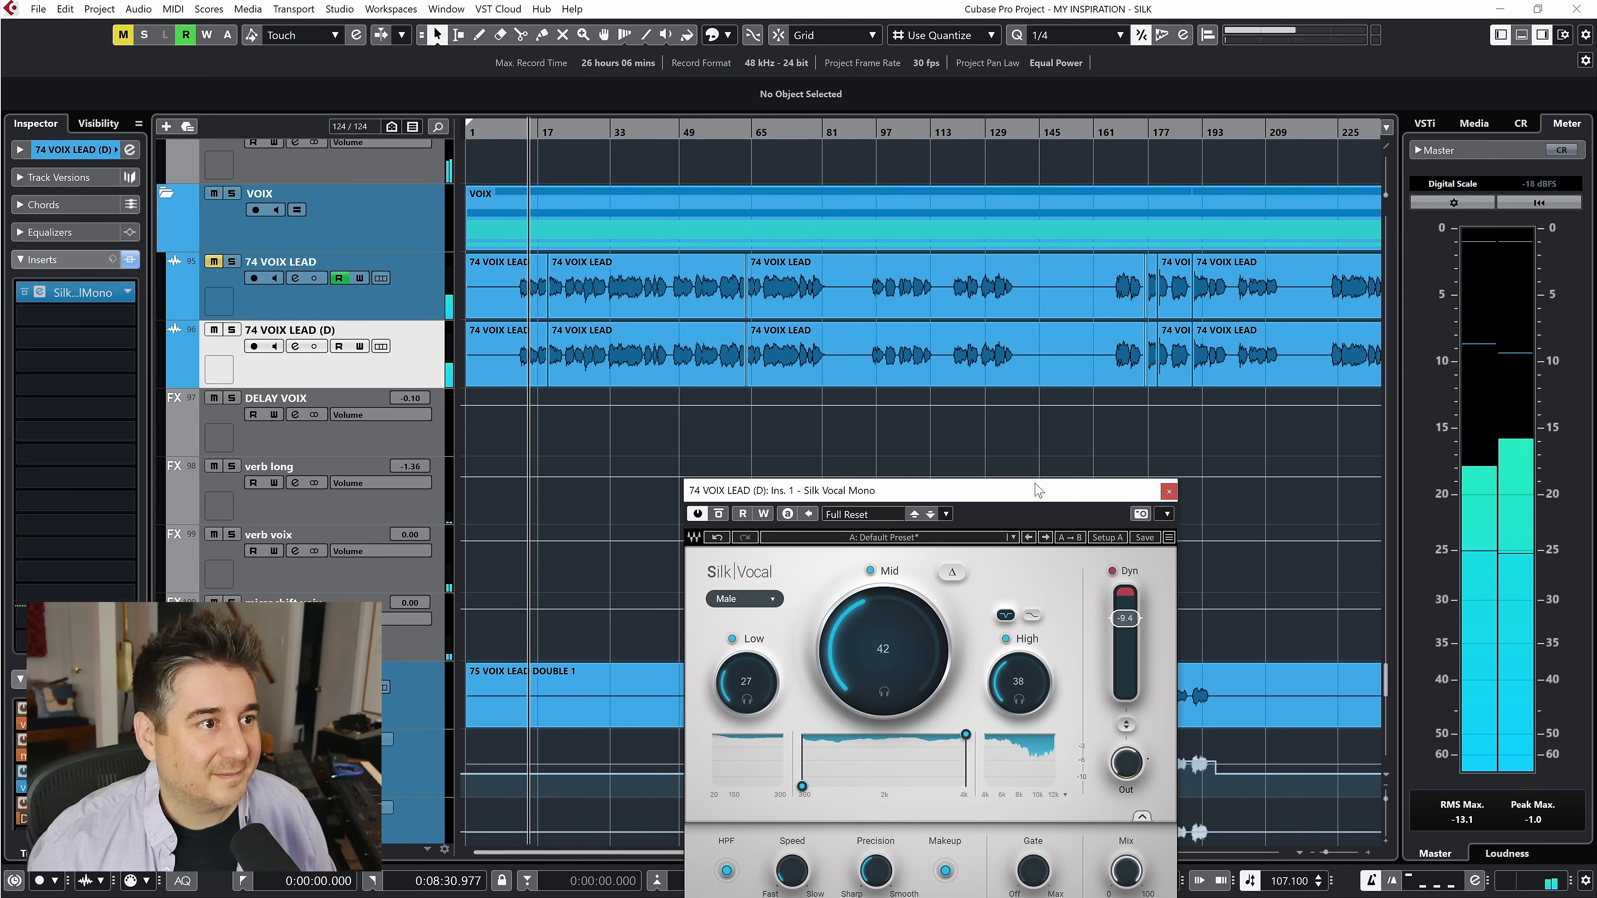
click(759, 134)
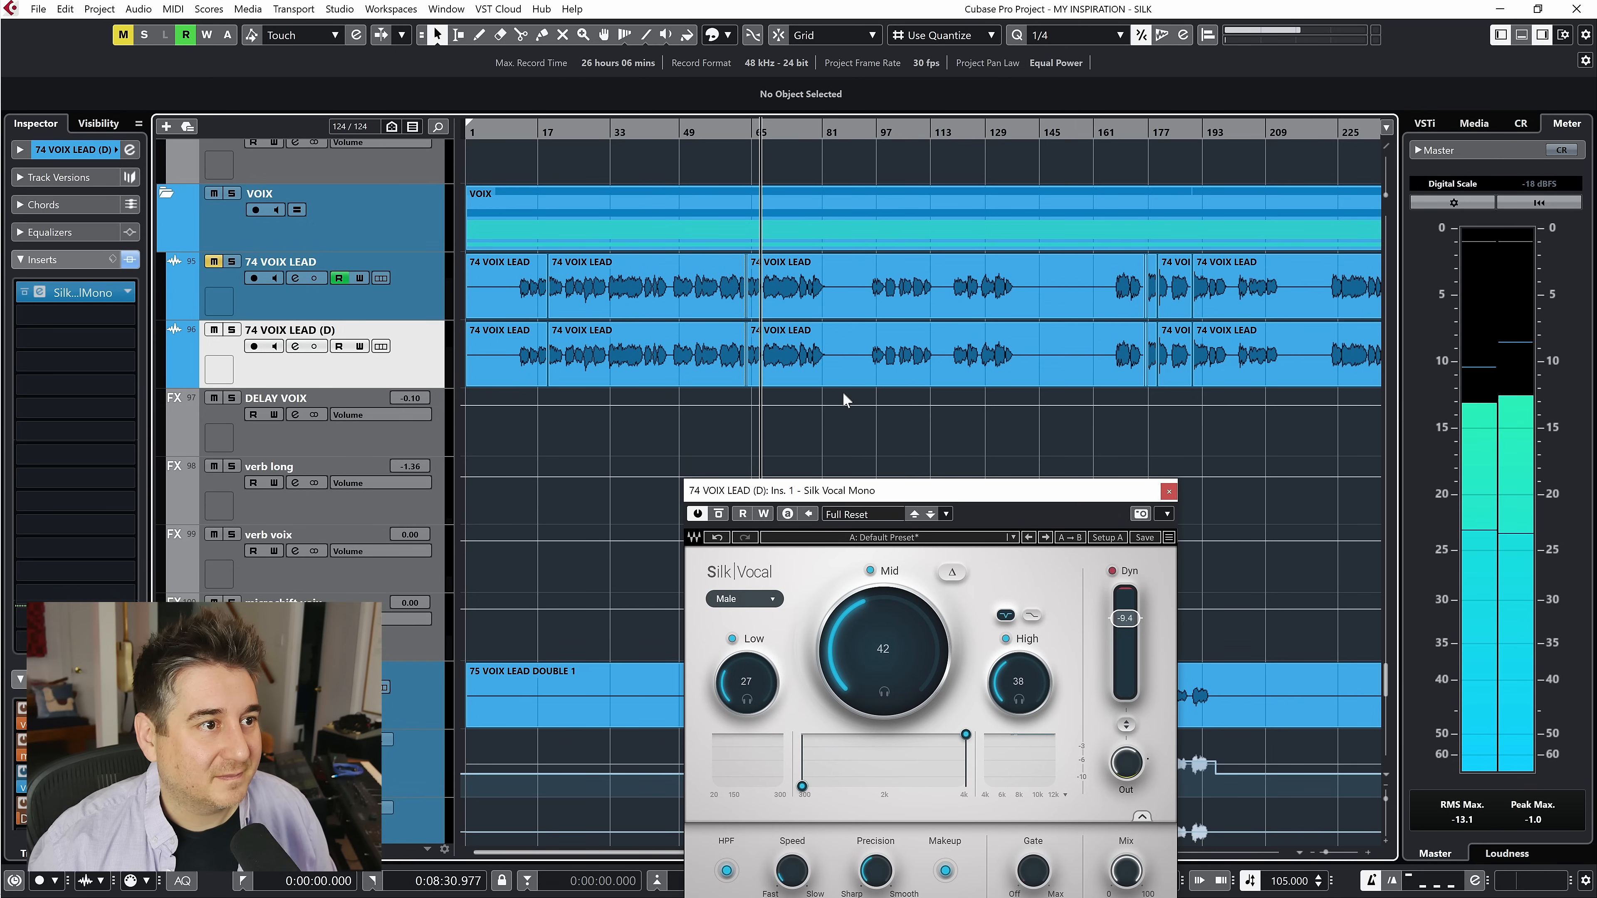
drag(876, 493, 786, 178)
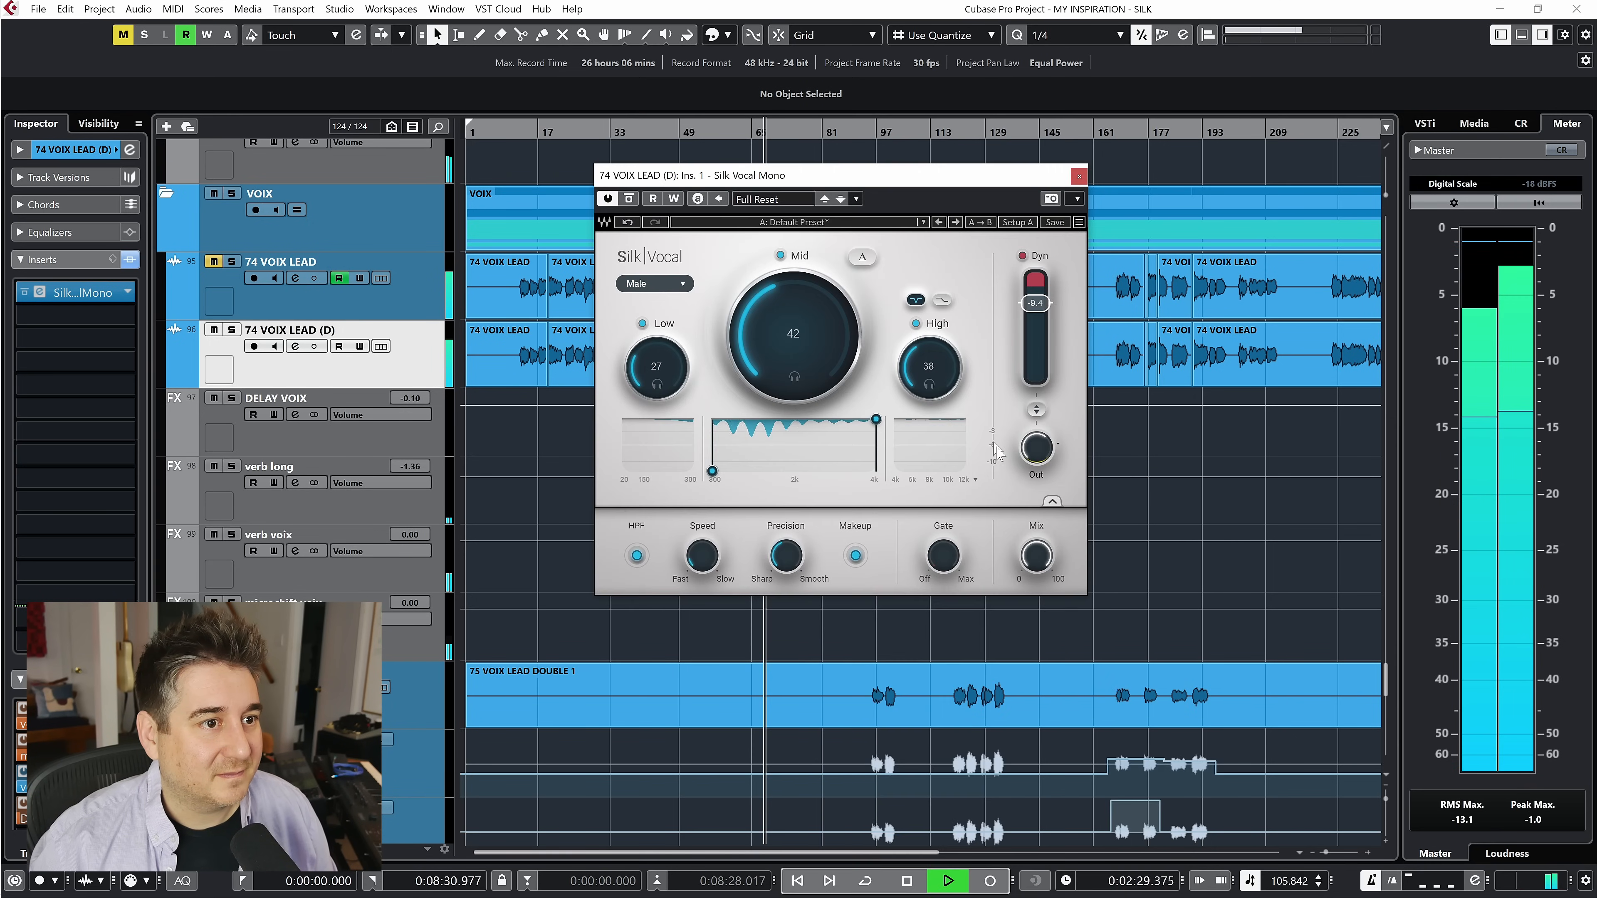
Step: Trim Silk Vocal's output gain, compare it bypassed and active, and set the 74 VOIX LEAD (D) channel fader to -1.60 in the MixConsole
drag(1036, 448, 1036, 459)
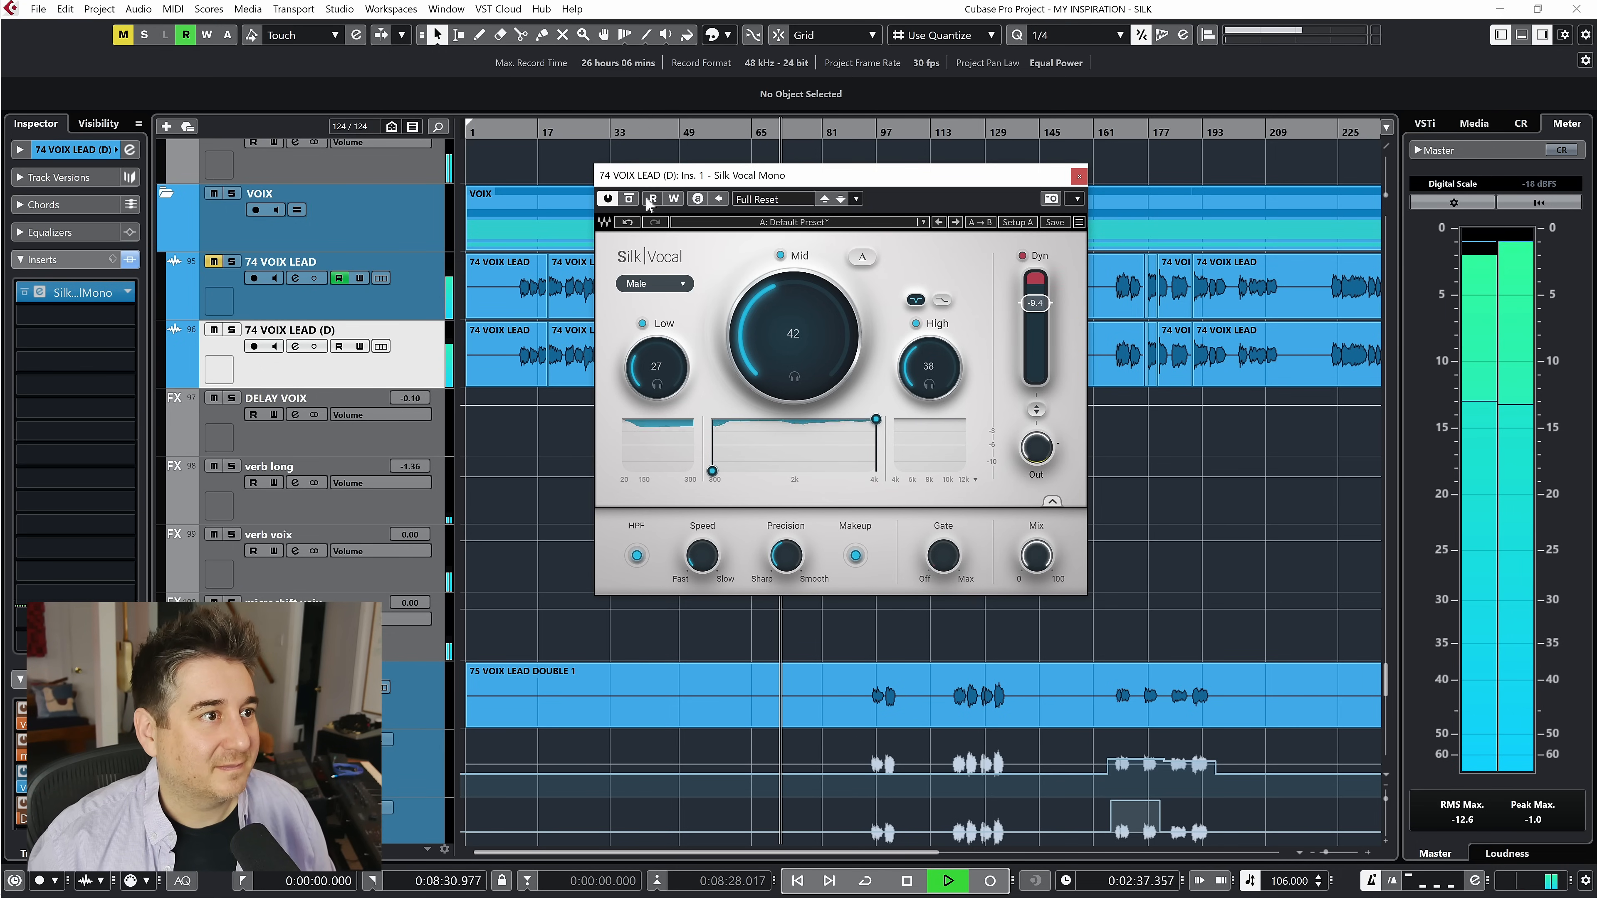
click(628, 199)
key(F3)
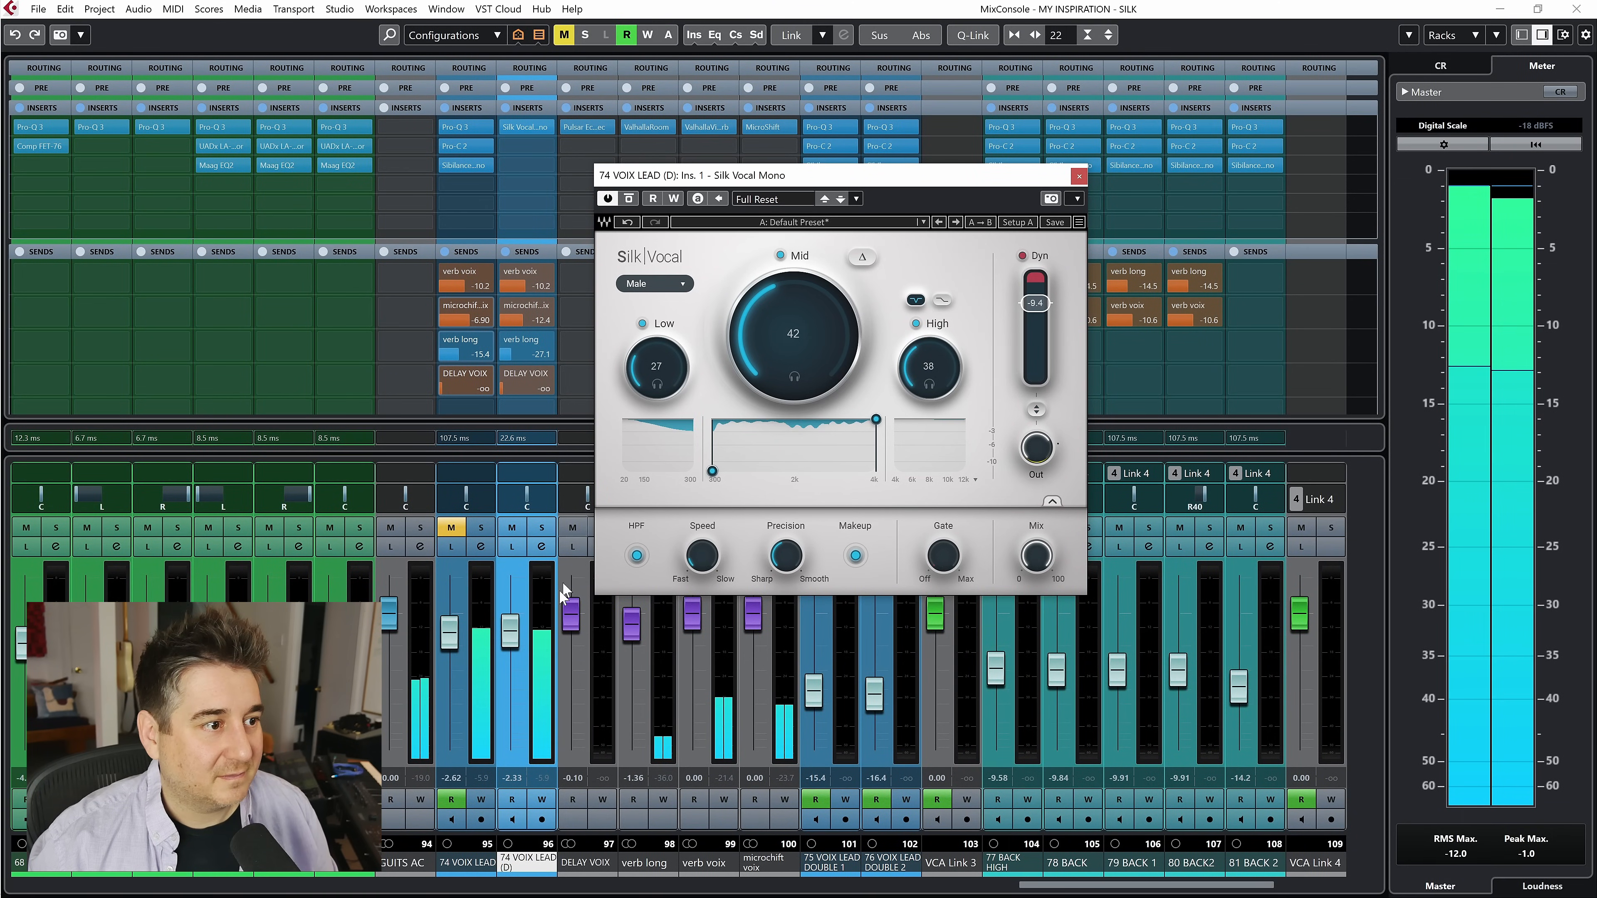
drag(520, 634, 520, 629)
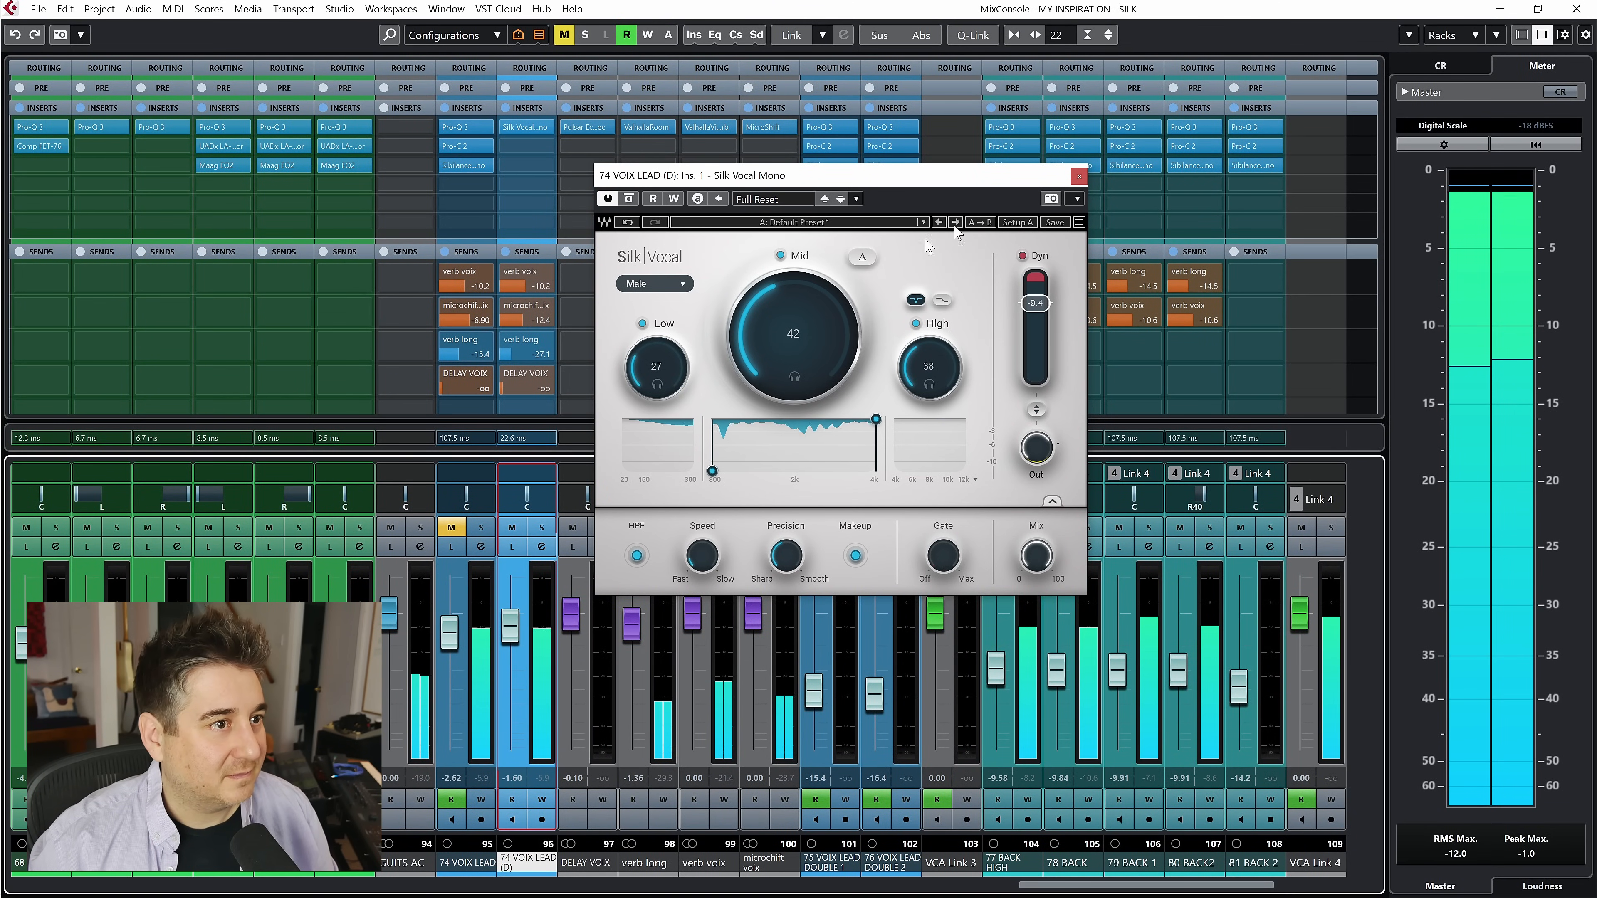
Step: Set High to 46 and Mid to 43, and lower the top frequency marker of the mid-range
drag(929, 368, 928, 362)
drag(794, 342, 794, 346)
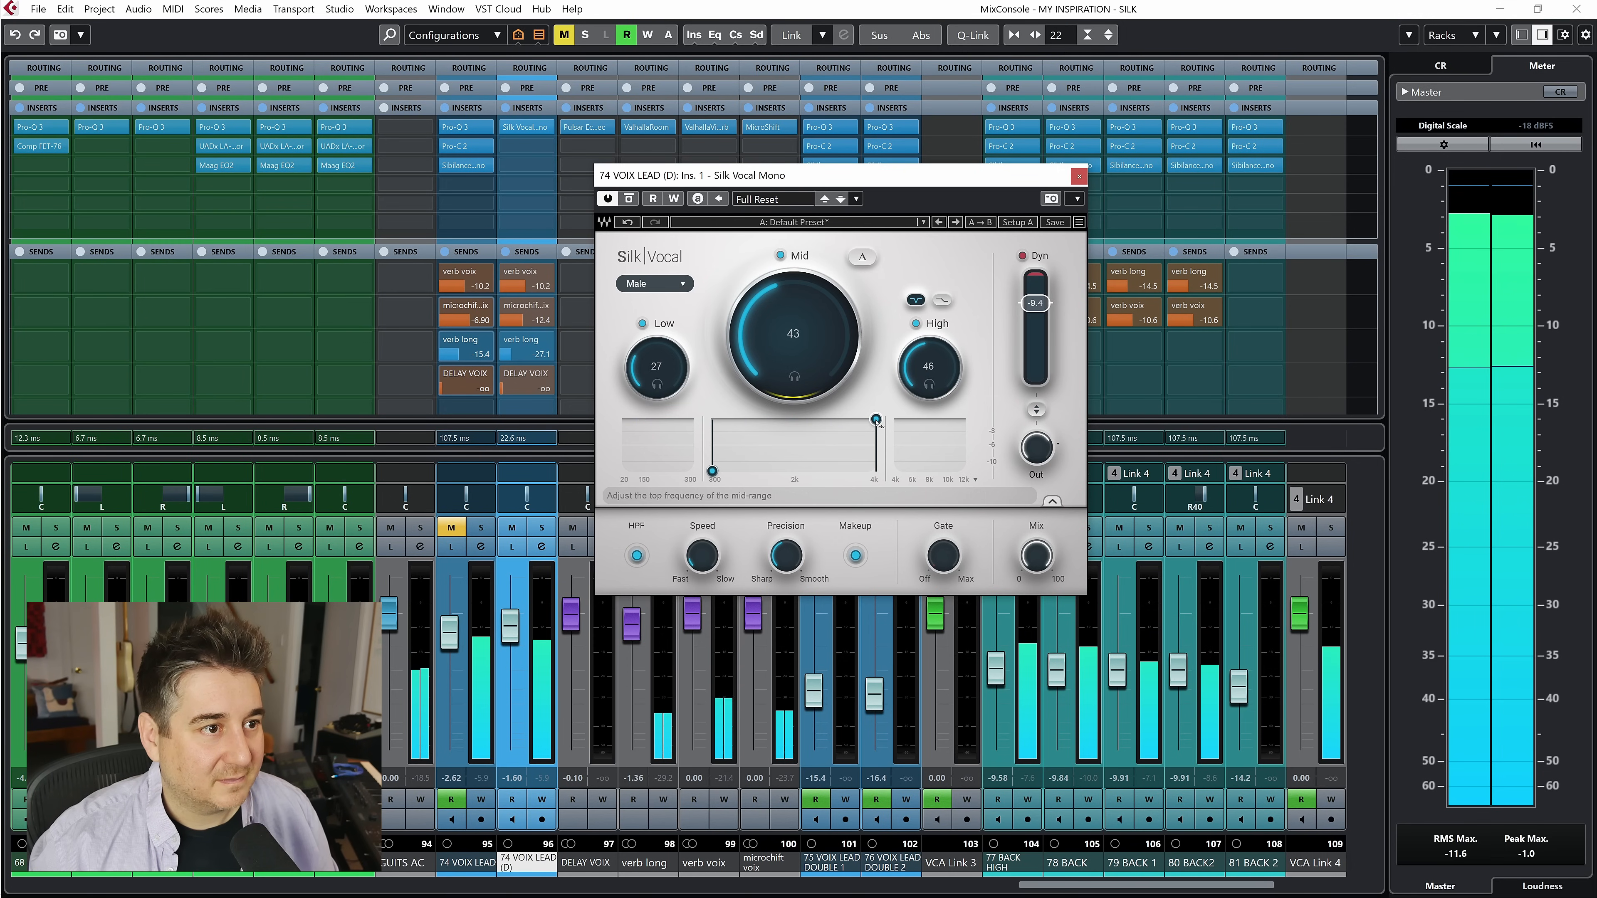
drag(863, 418, 822, 418)
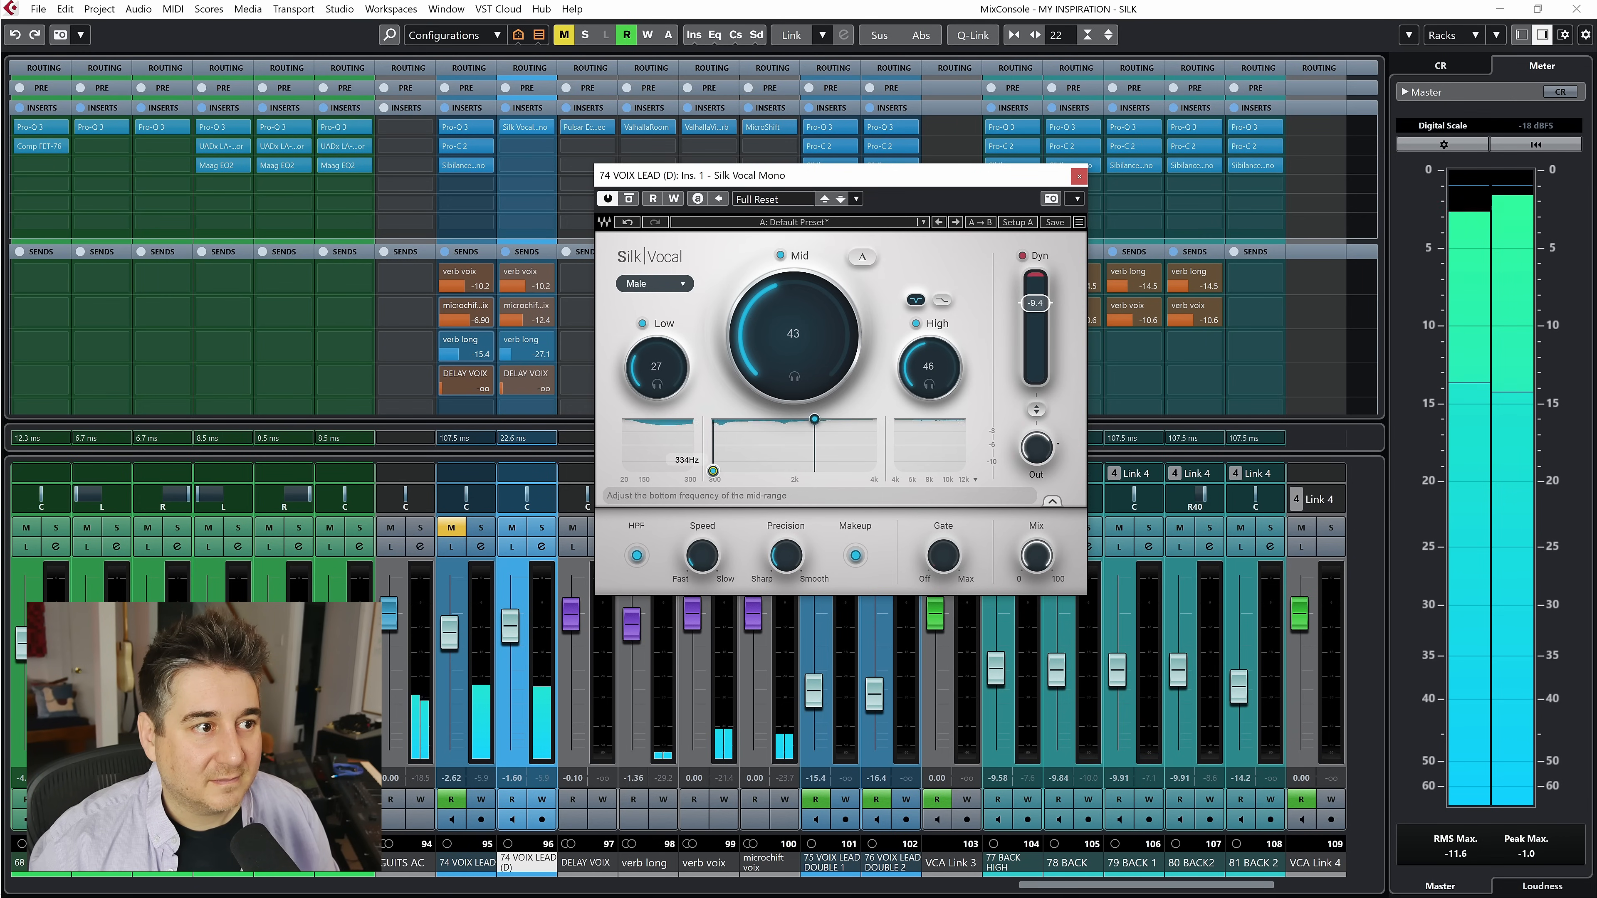
Step: Nudge the mid-range's bottom frequency marker, set Low to 29 and Dyn to -9.2, and compare Silk Vocal bypassed and active from the Project window
drag(713, 471, 714, 470)
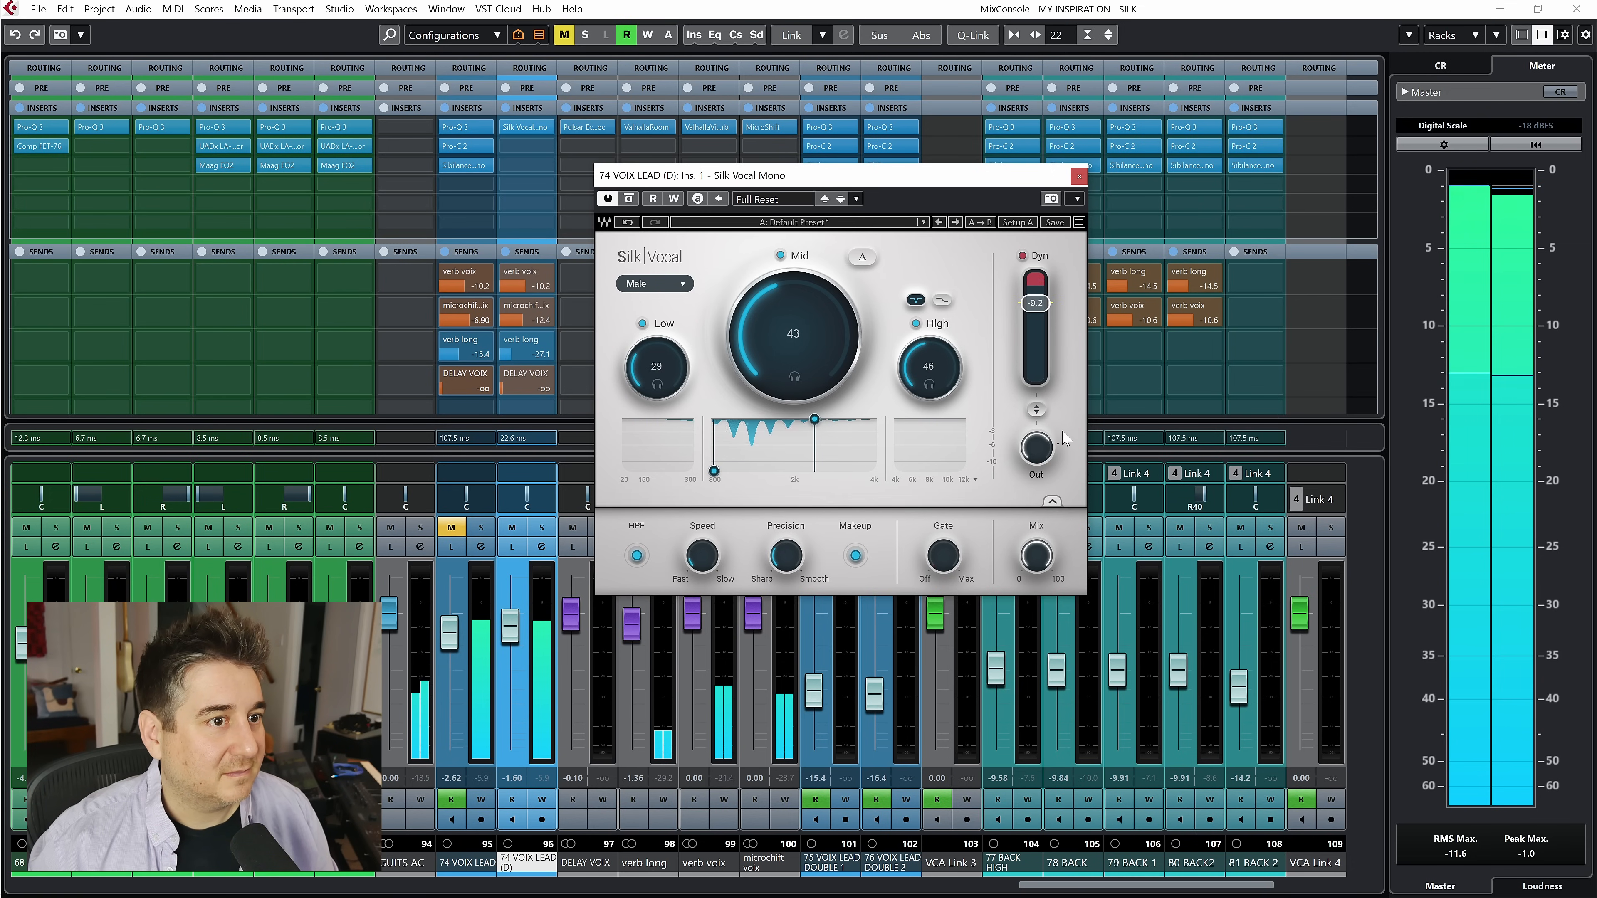
key(F3)
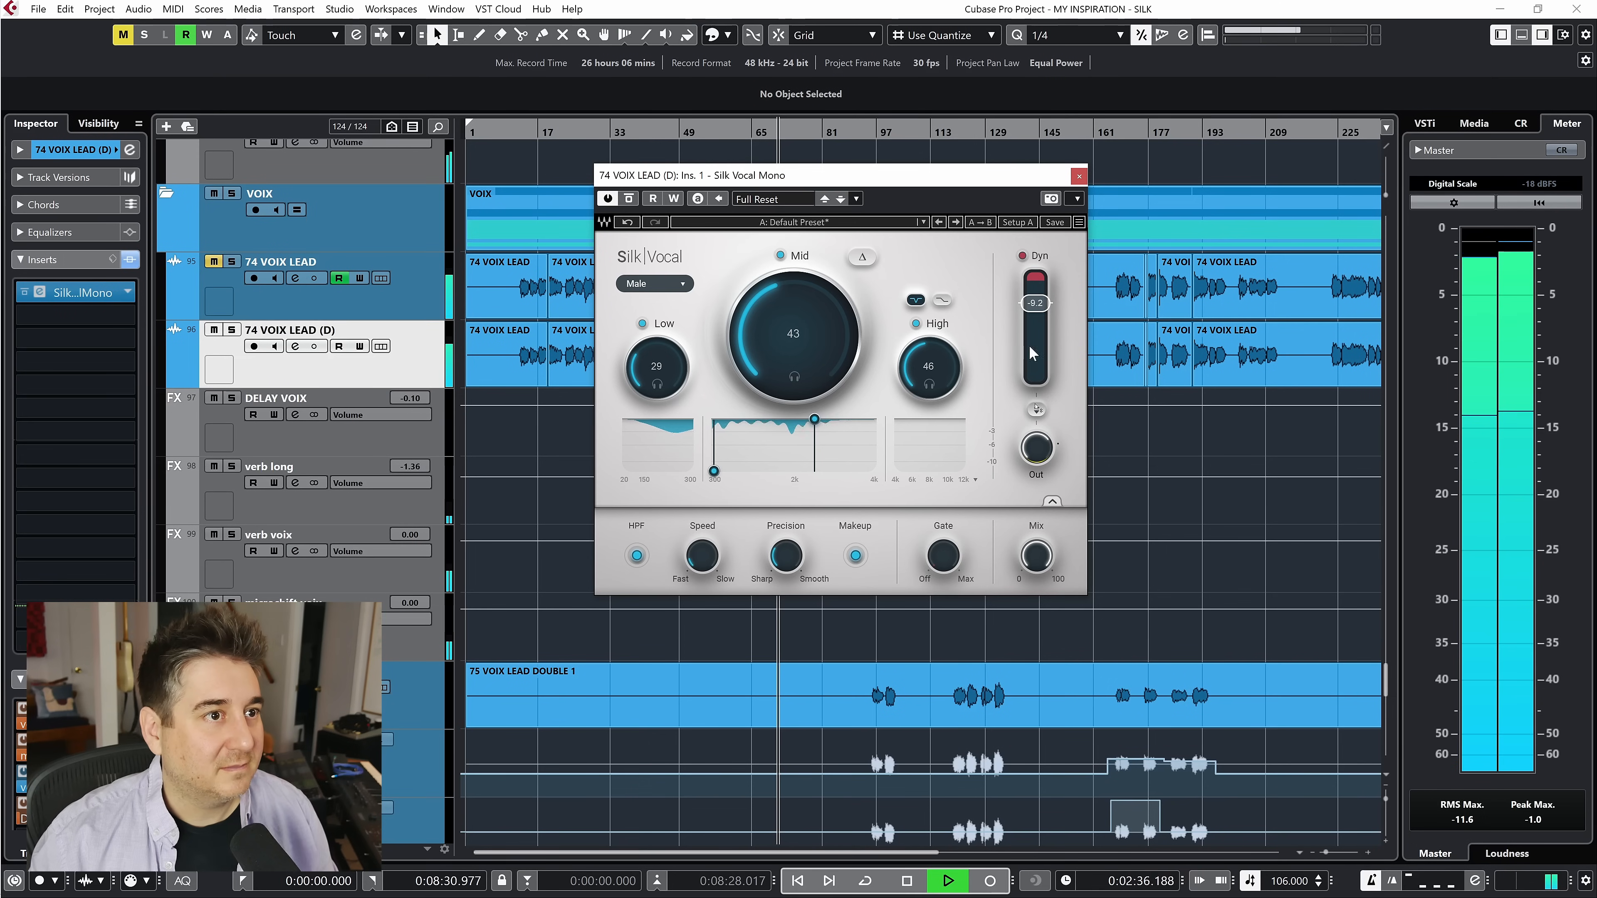
click(628, 198)
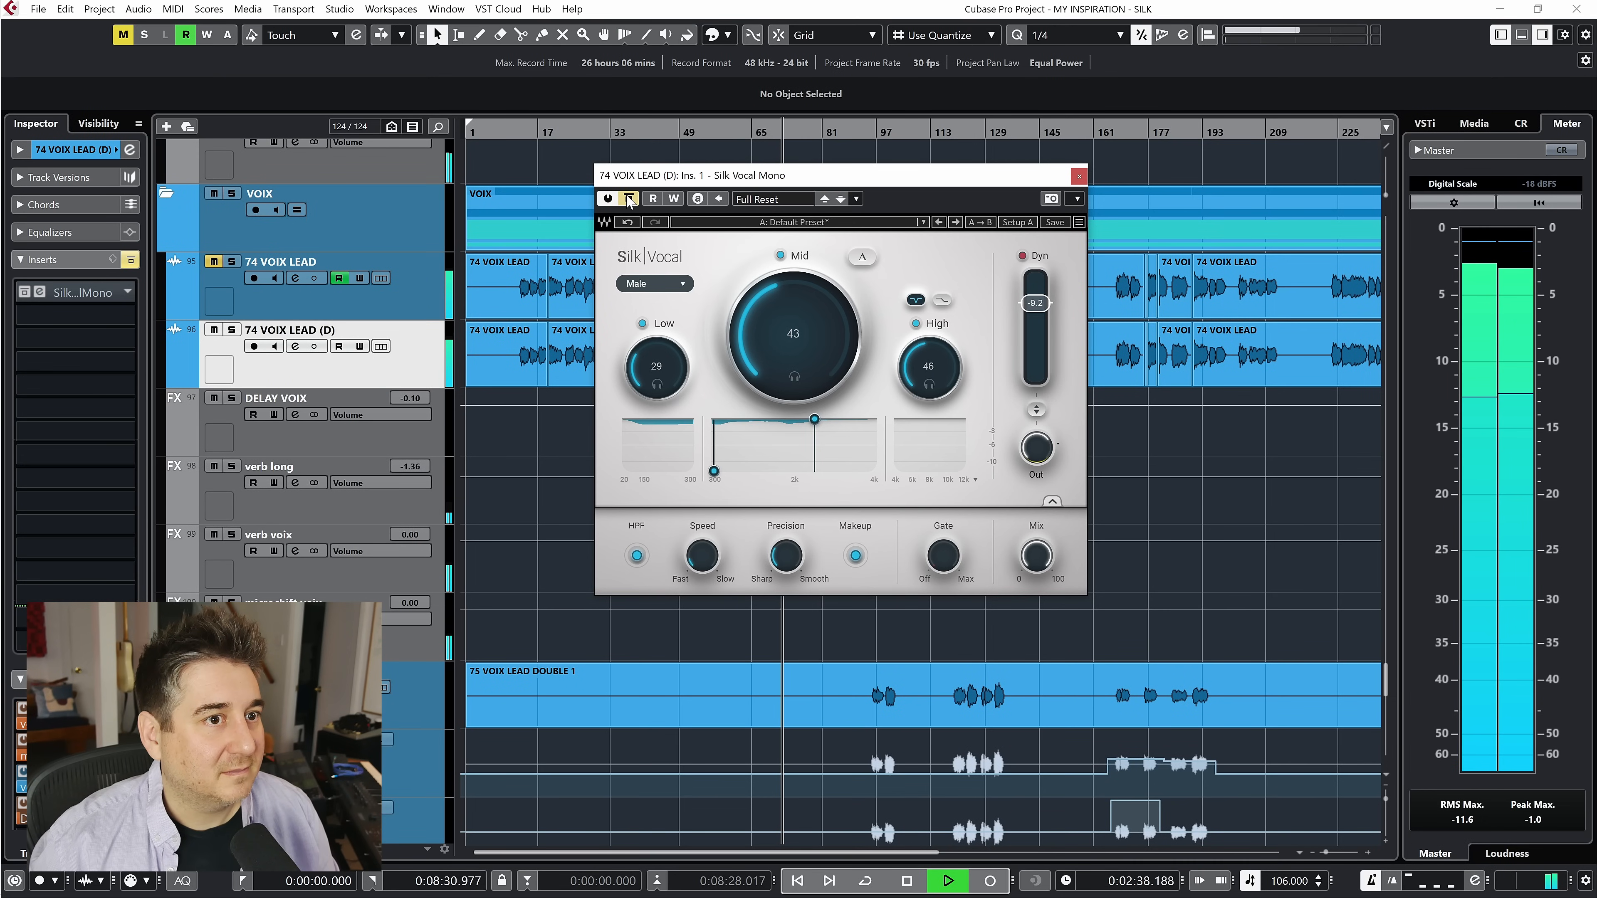
click(628, 199)
Step: Reposition the Silk Vocal window over the lower tracks and back toward the middle of the arrangement, and stop playback
drag(874, 179, 845, 390)
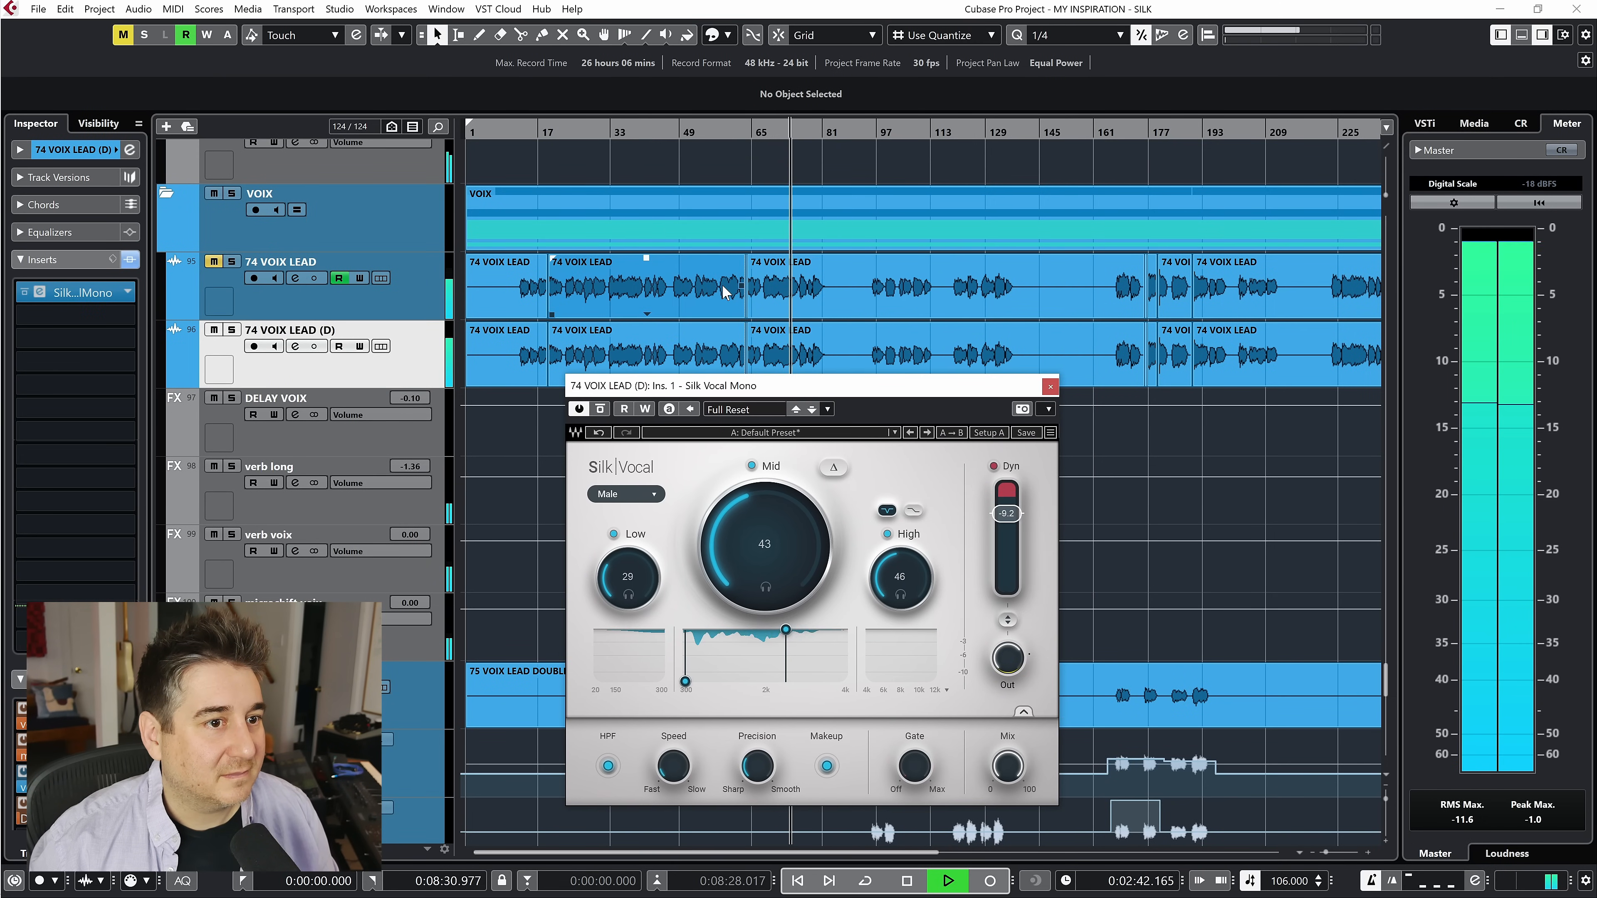
drag(819, 383, 796, 258)
key(space)
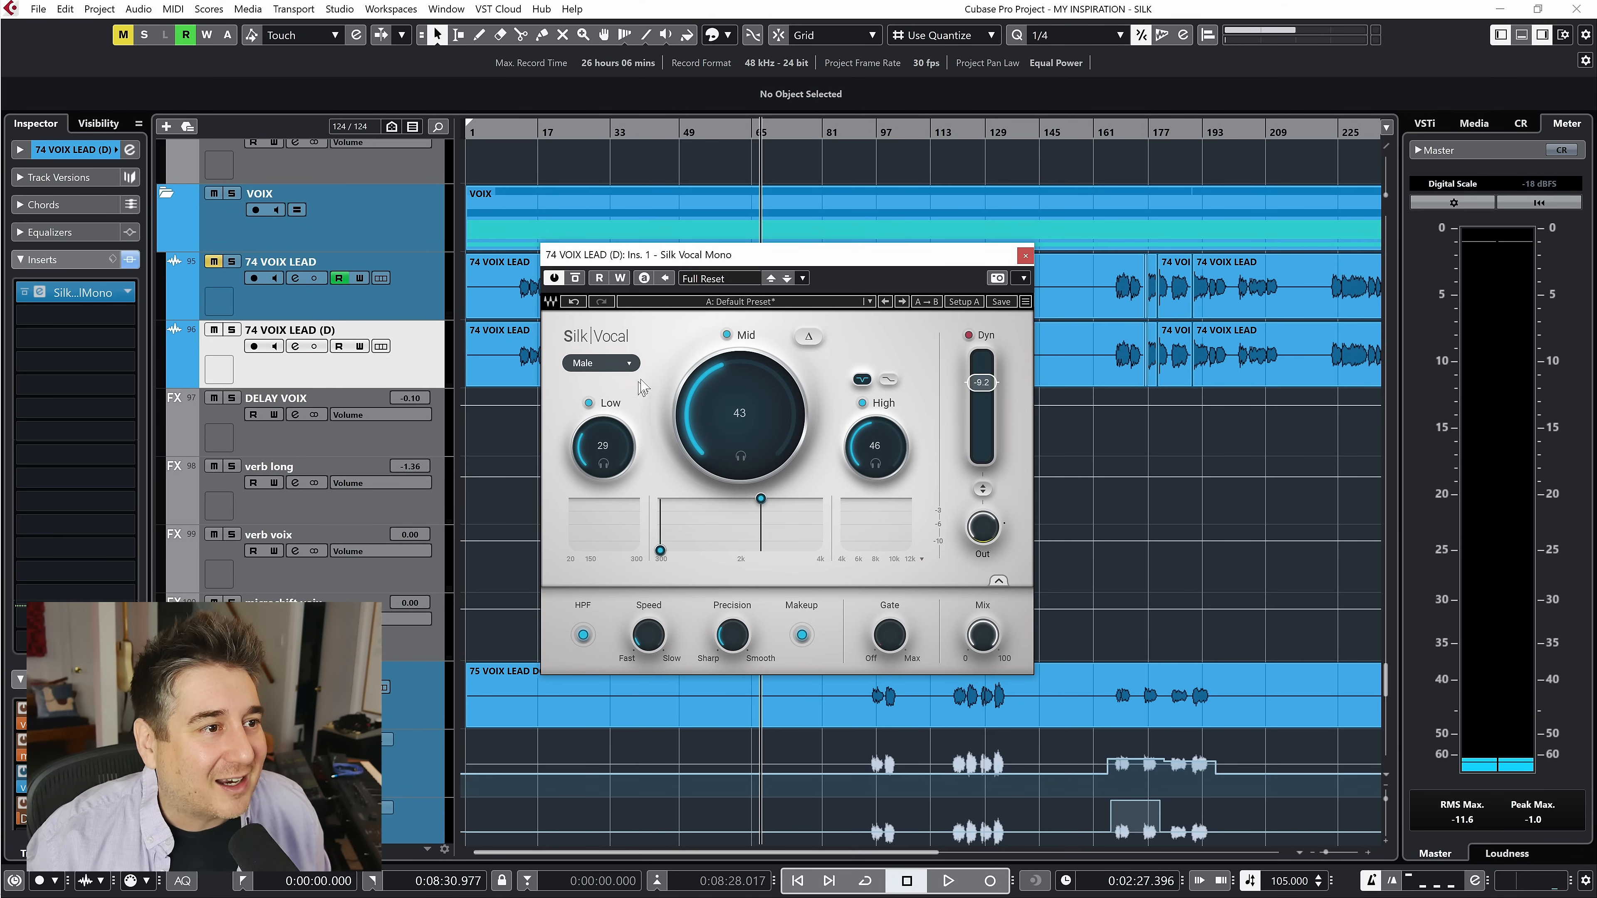
Step: Resume playback and reduce Silk Vocal's processing to 24 on Mid and 20 on Low
key(space)
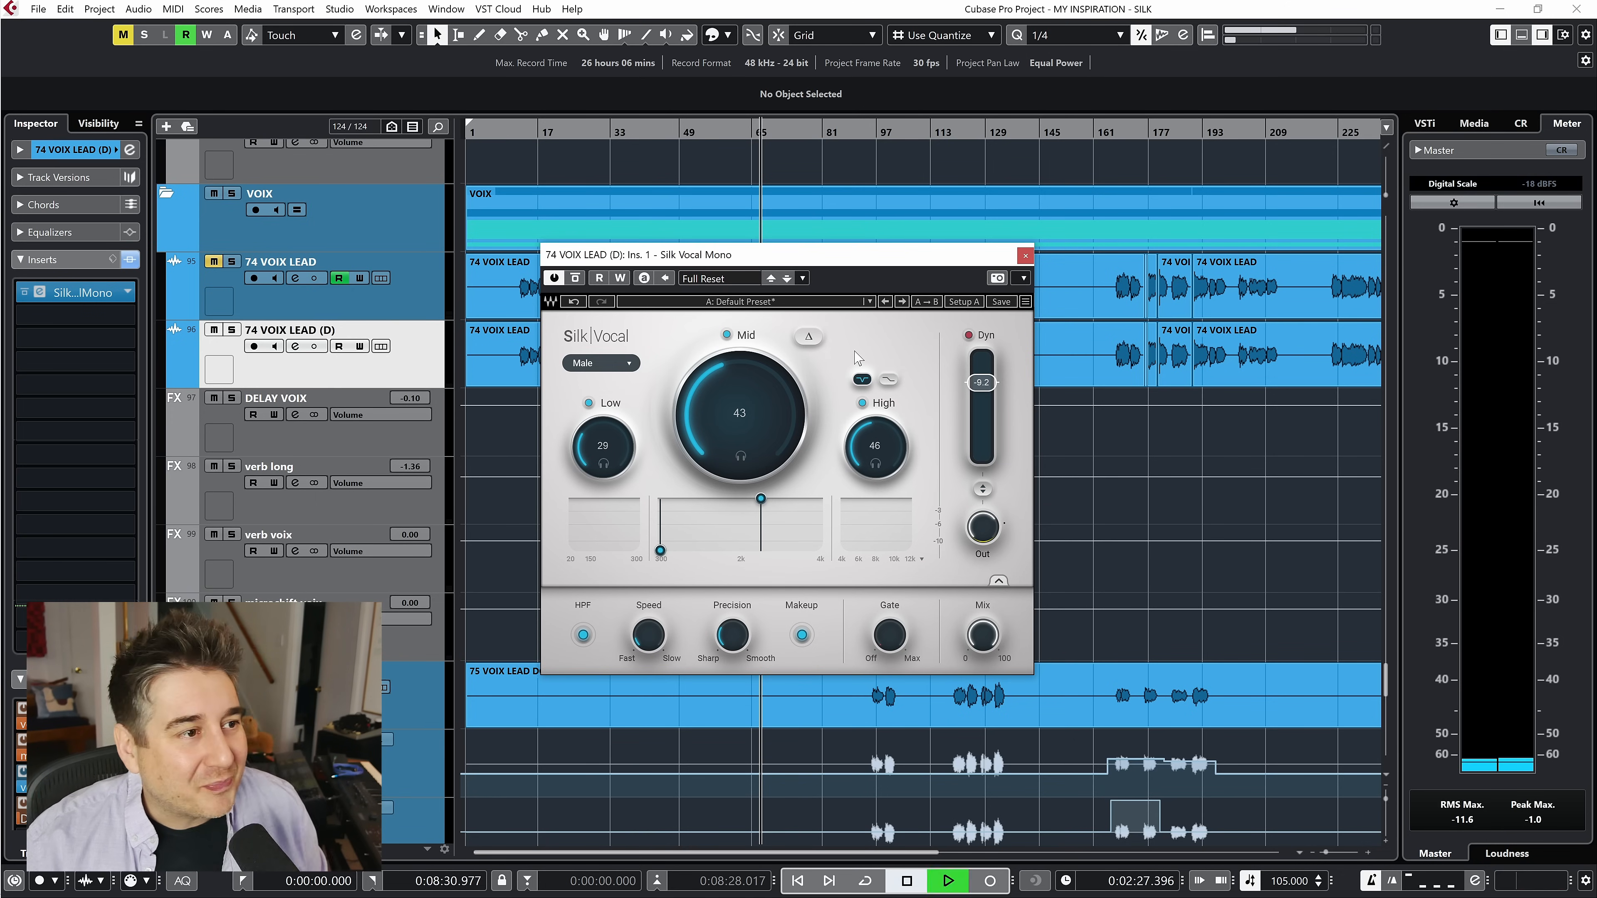
drag(752, 428, 753, 461)
drag(604, 444, 603, 456)
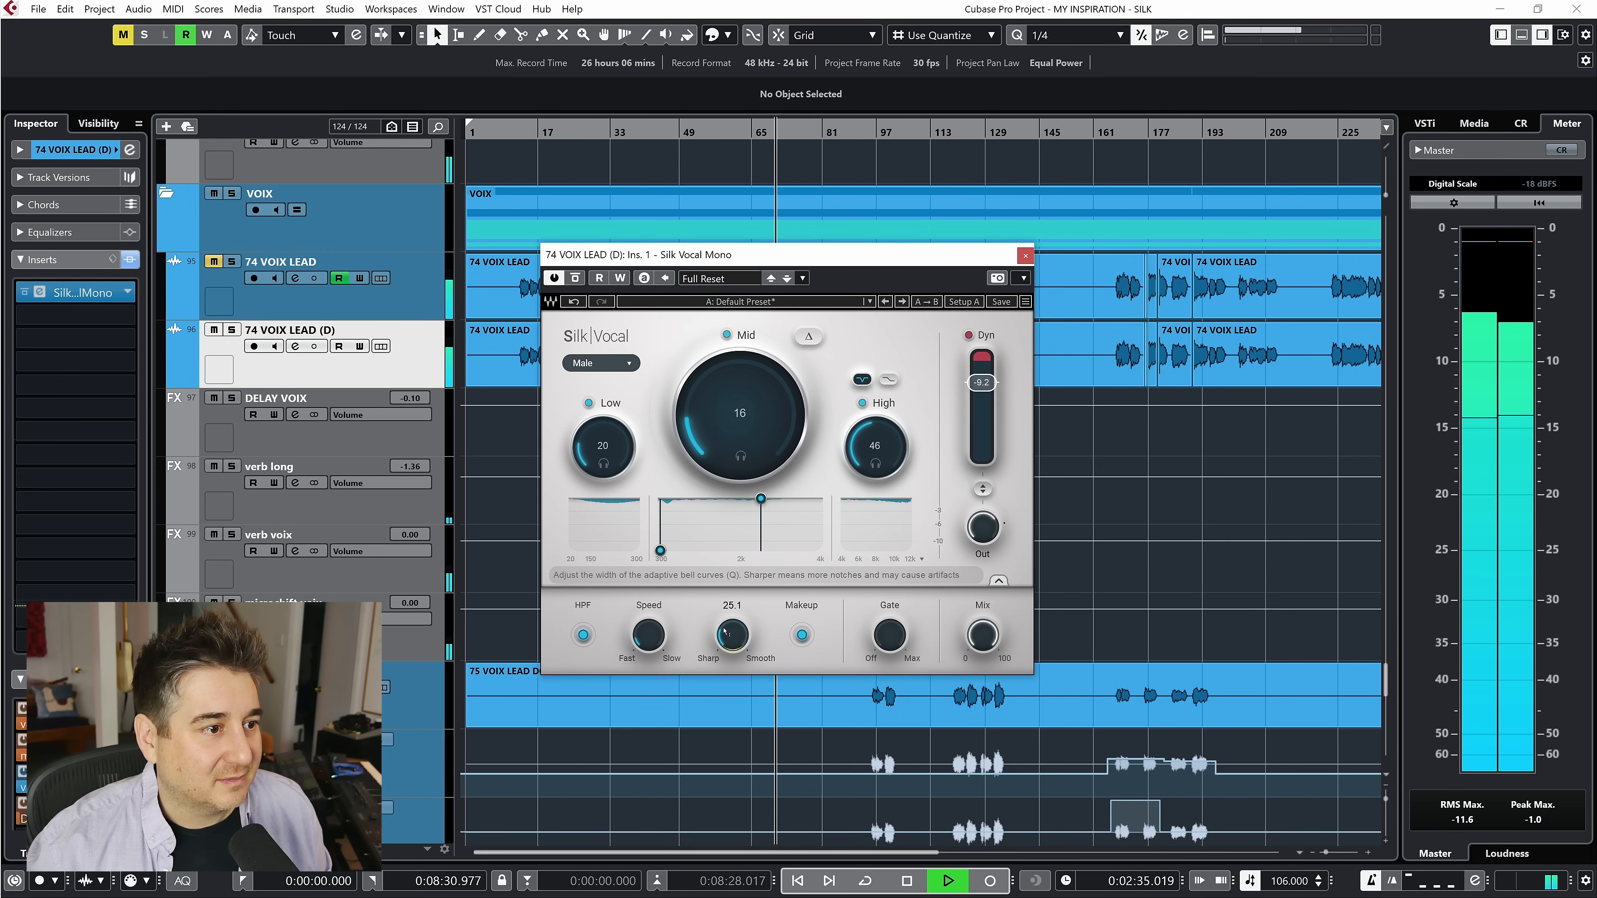
drag(726, 417, 726, 406)
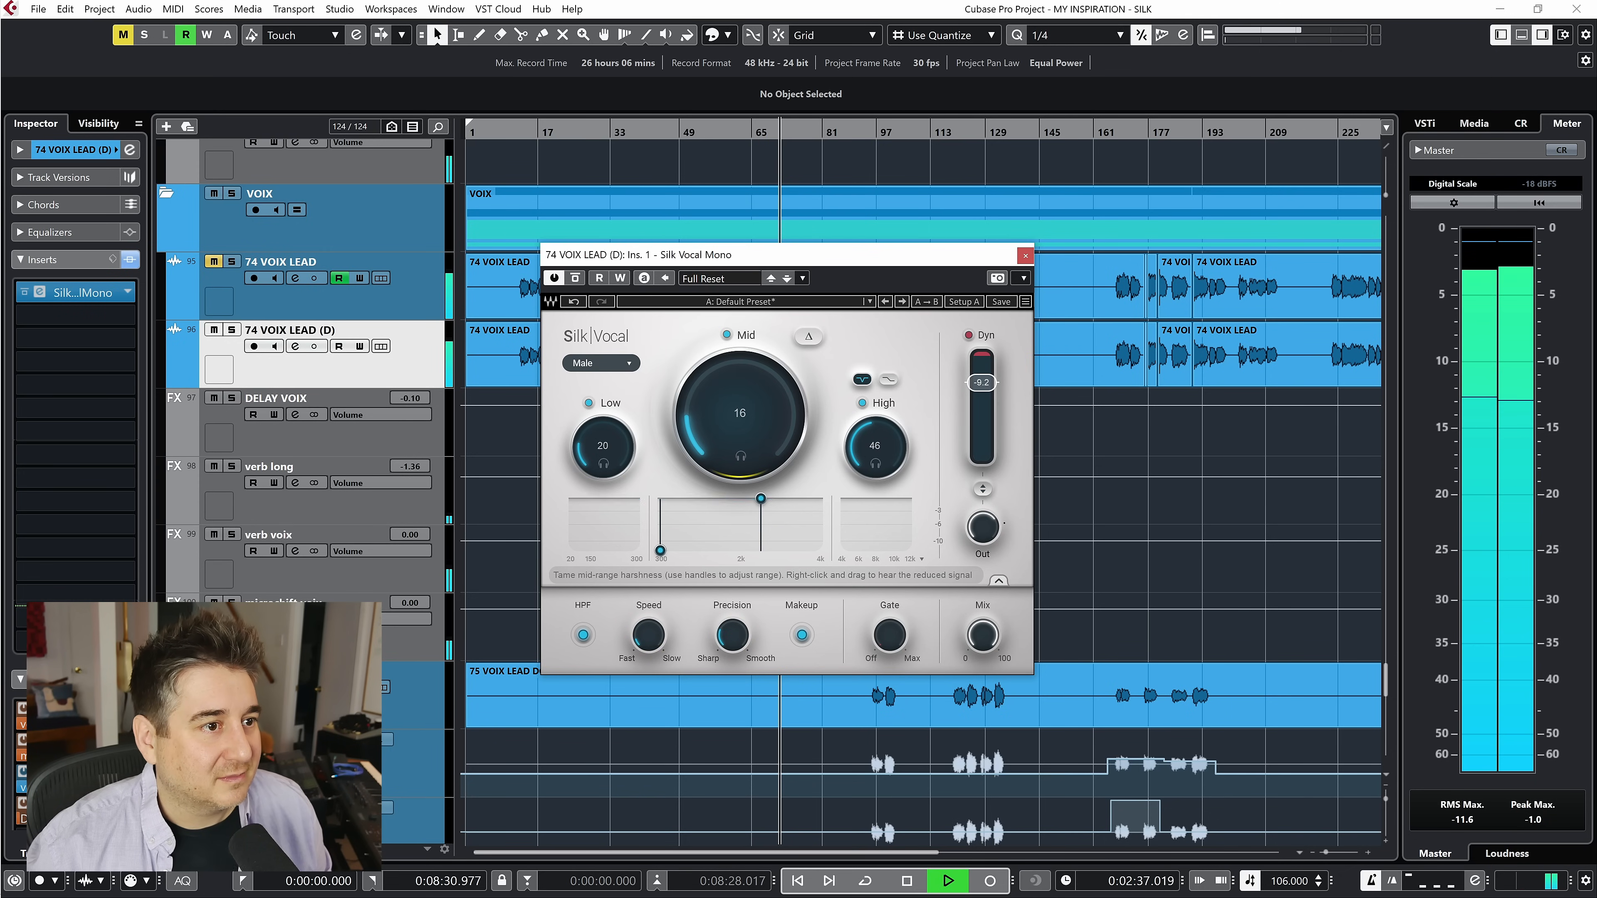
Step: Audition High at 100 with the alternate high-band curve, restore the original curve, and settle High at 34
drag(875, 440, 887, 380)
click(888, 381)
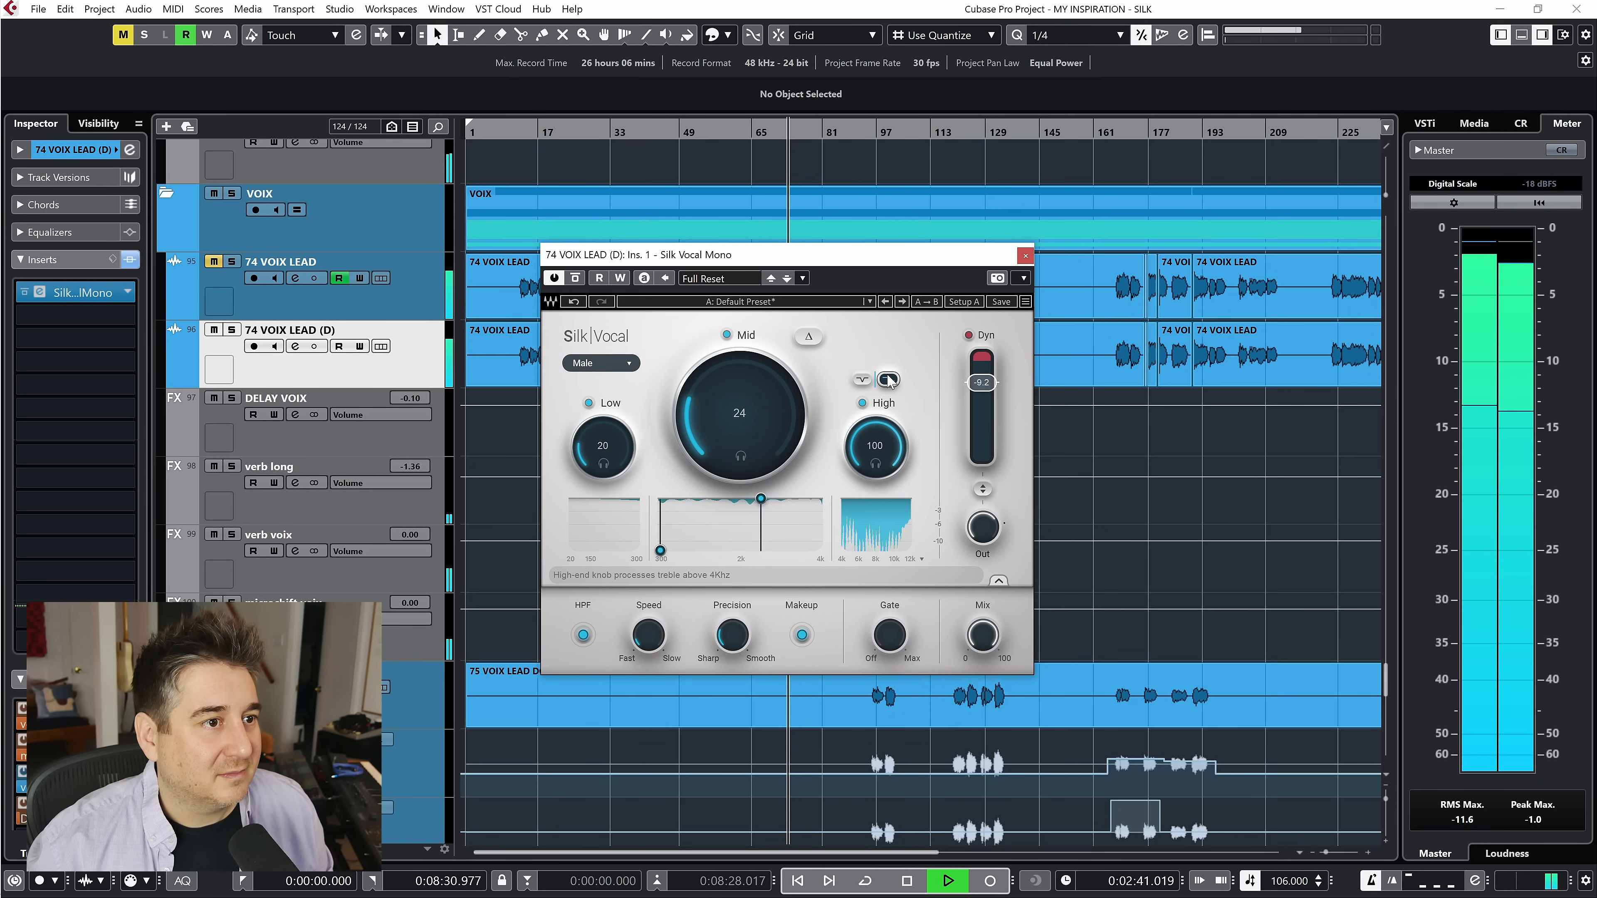
click(863, 380)
drag(878, 448, 877, 511)
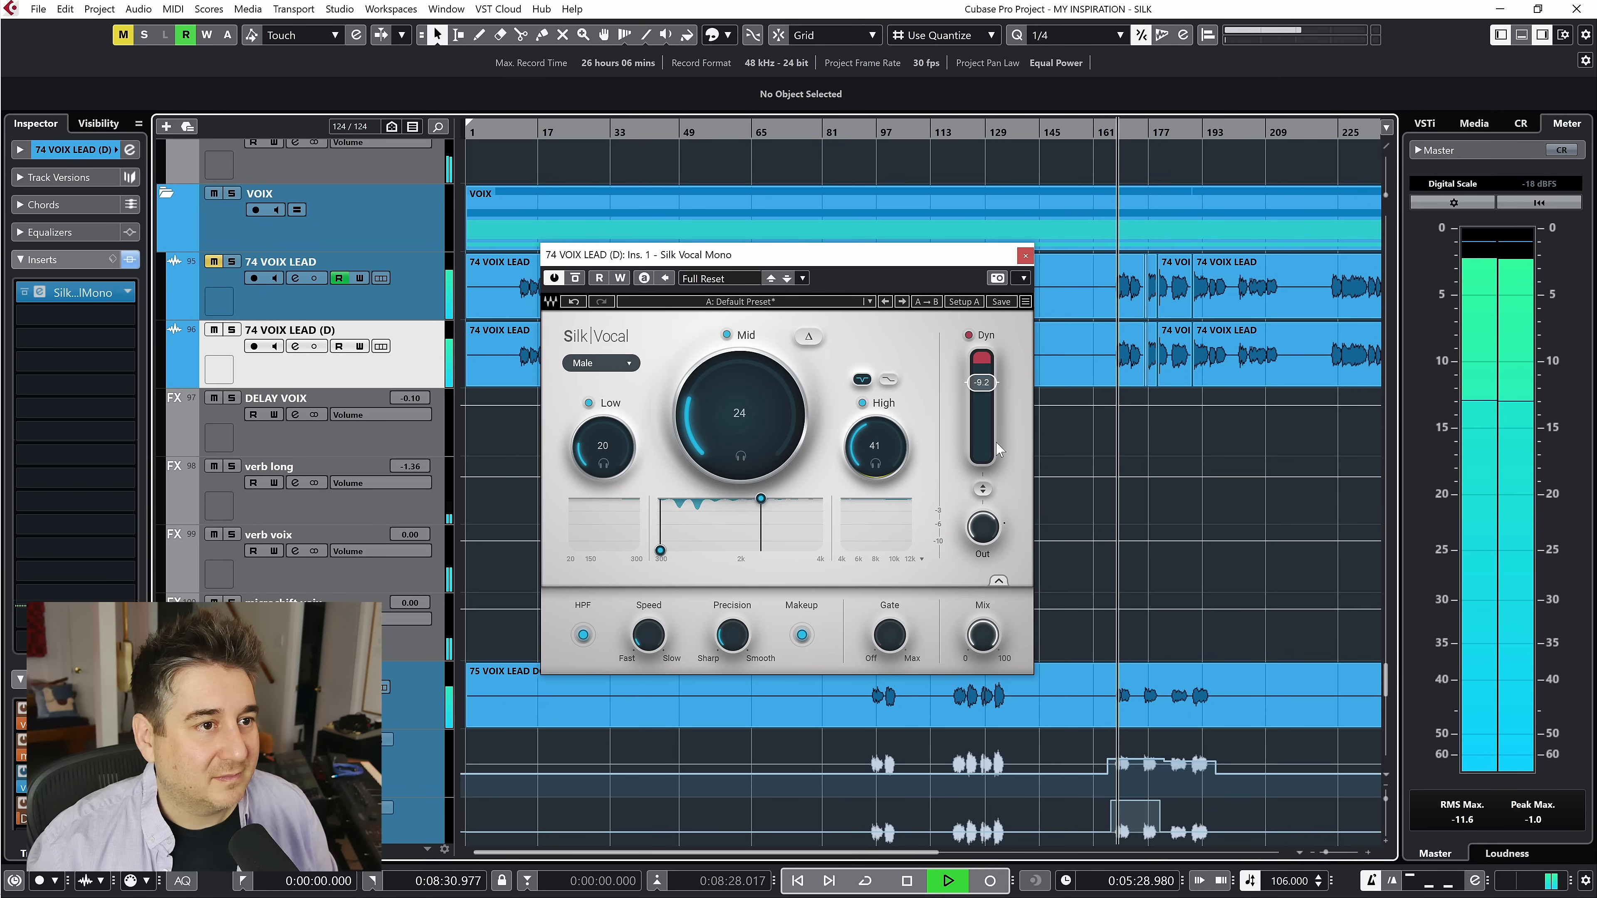
drag(875, 447, 875, 464)
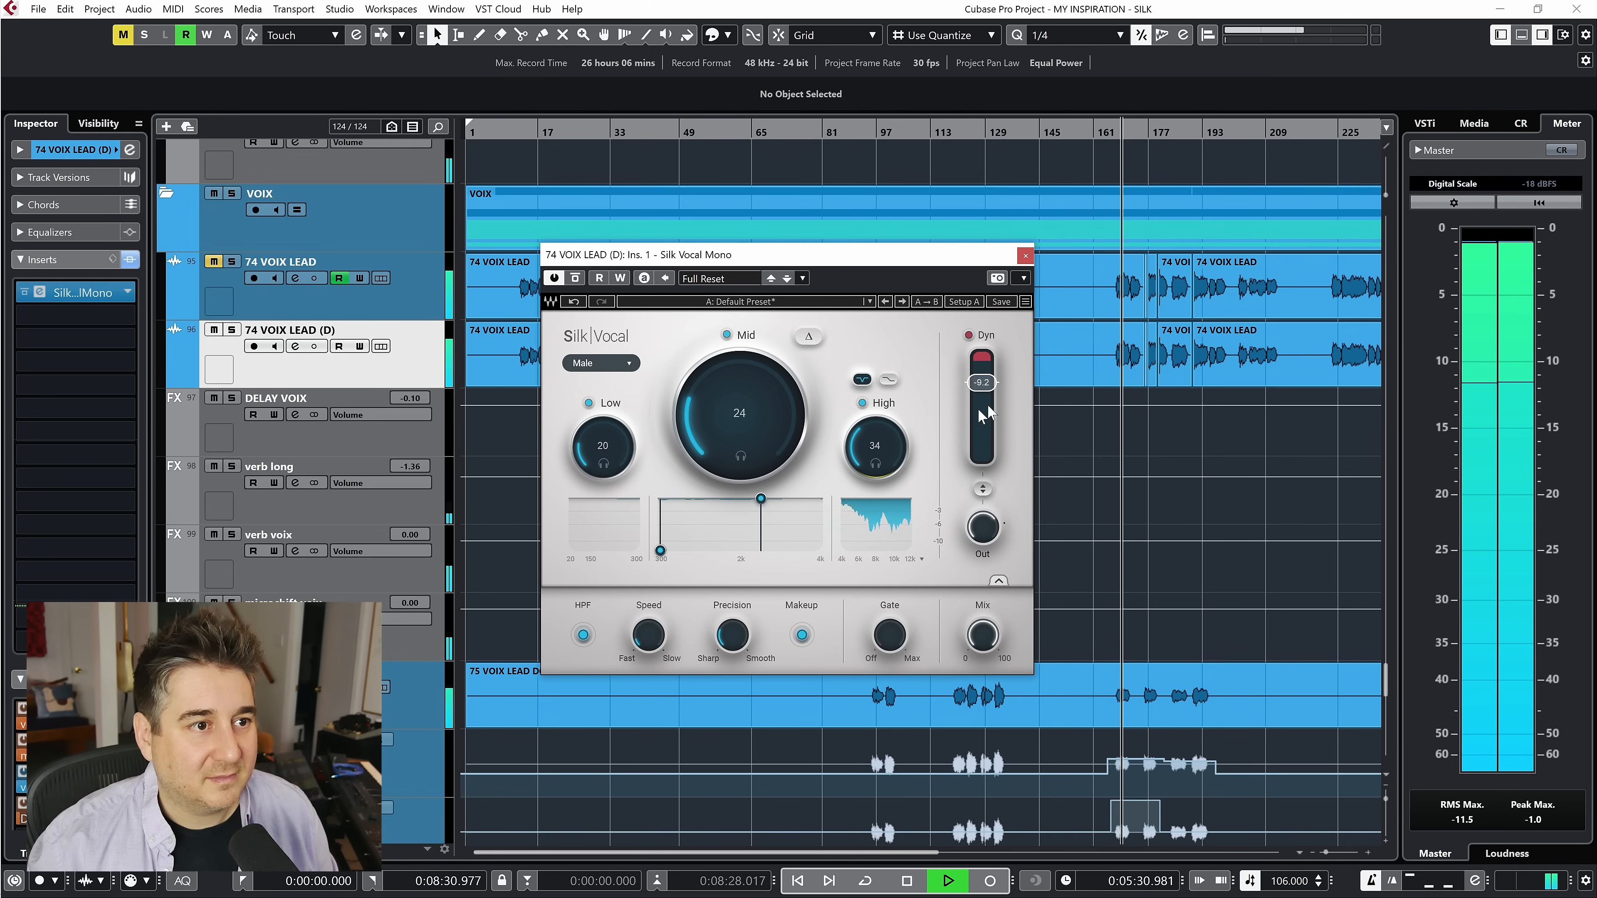
Step: Rebalance Silk Vocal during playback with Dyn at -6.5, High at 36, Mid at 39 and Low at 23
drag(982, 383, 981, 373)
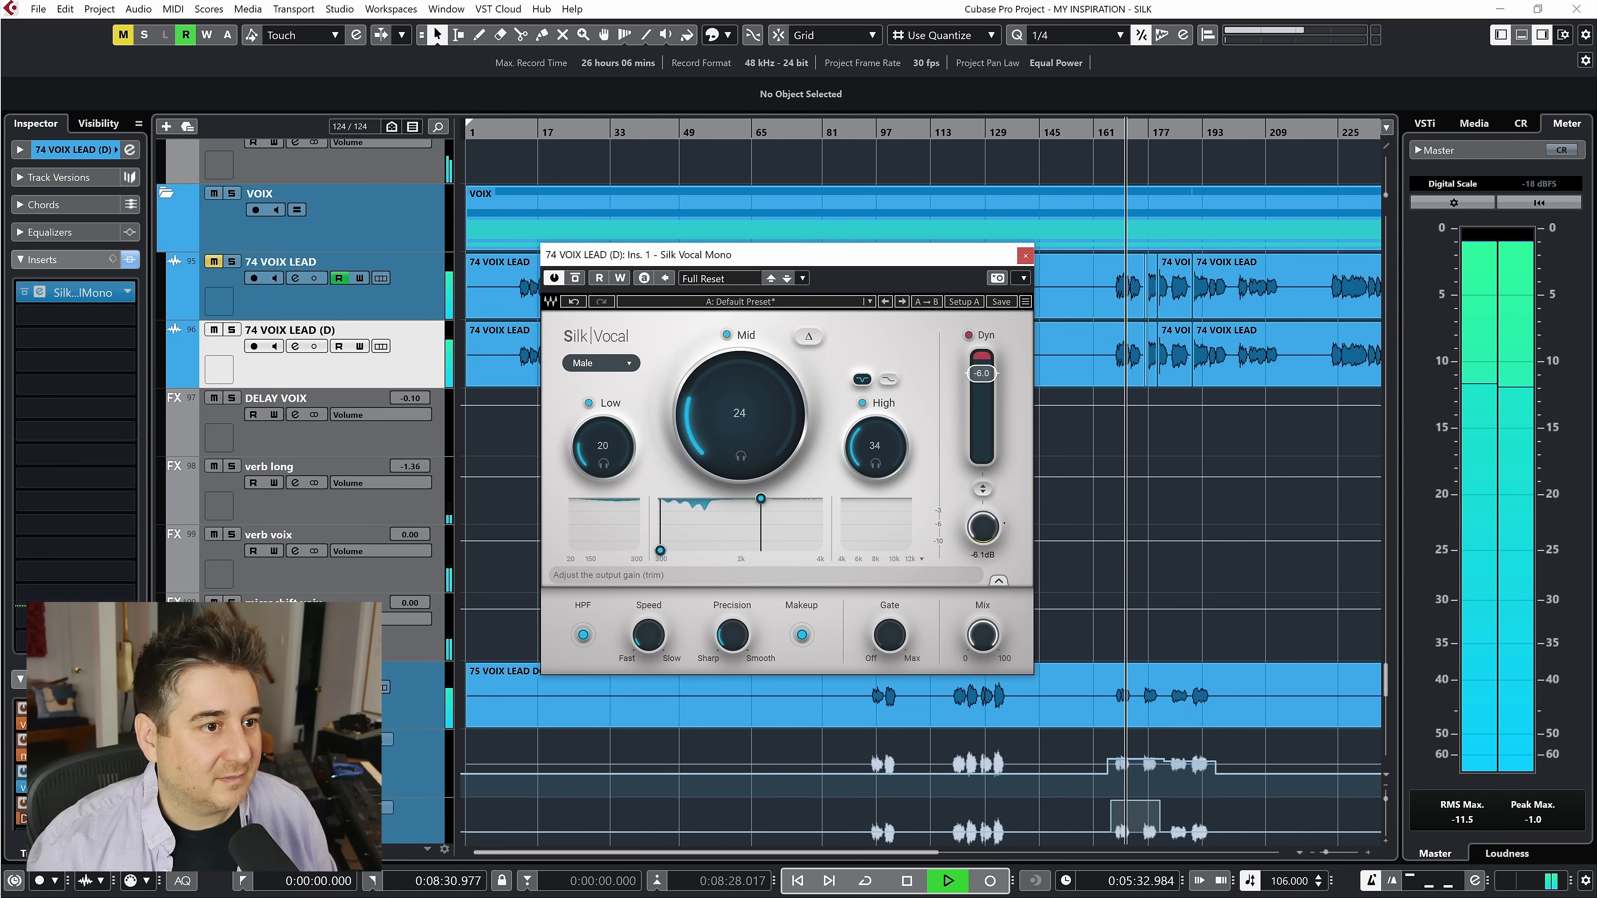
drag(884, 439, 884, 436)
drag(740, 435, 739, 406)
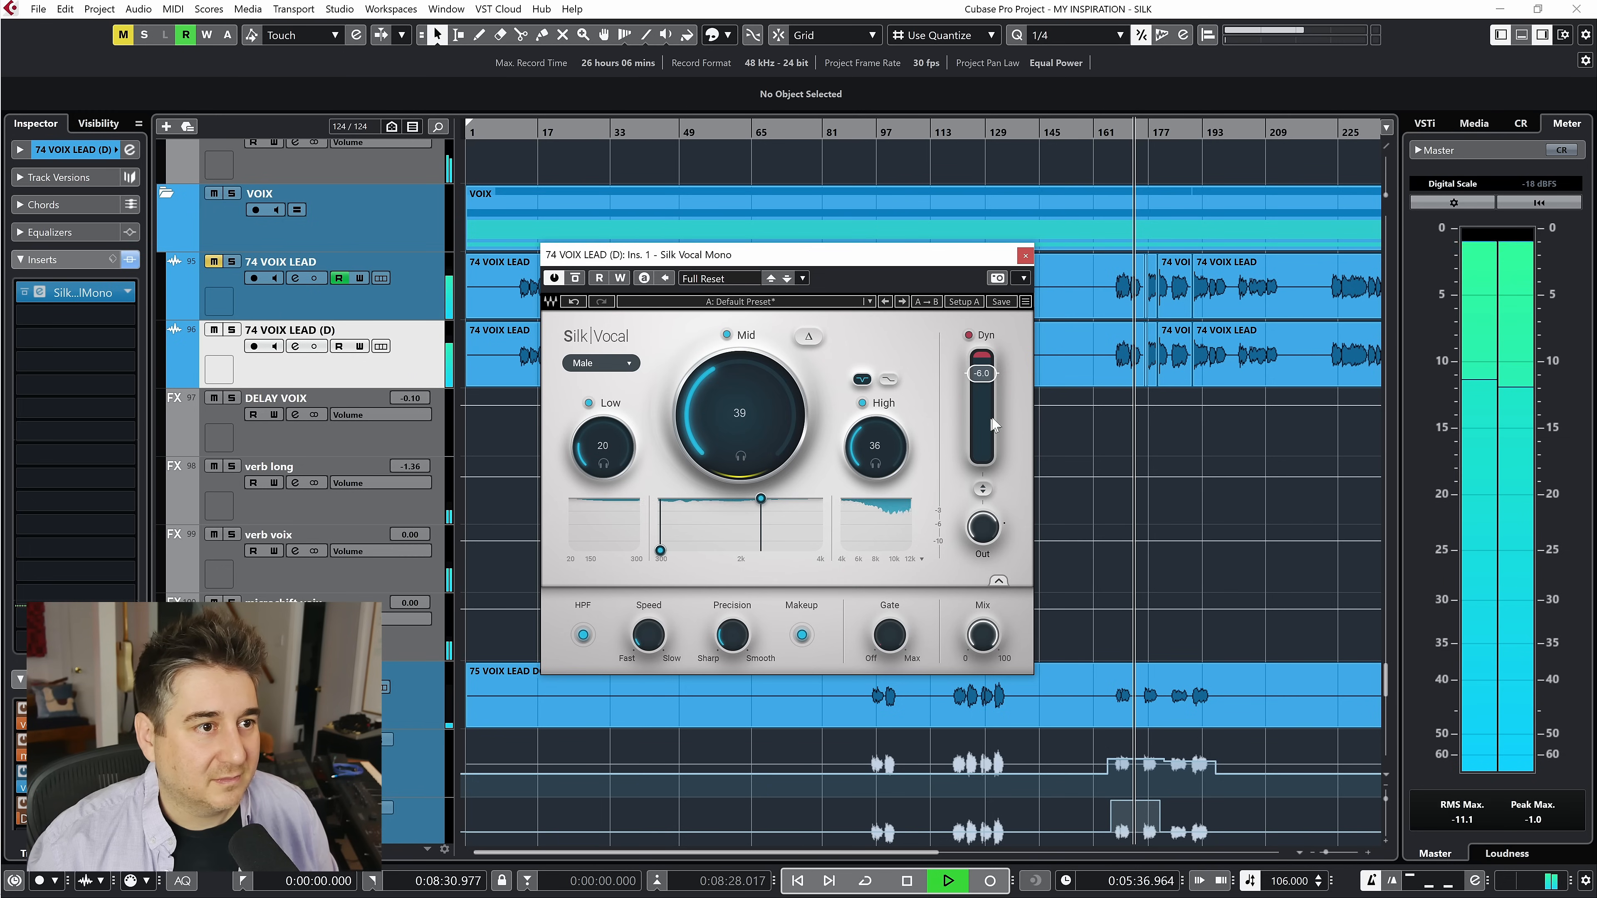
drag(982, 374, 982, 376)
drag(602, 434, 602, 431)
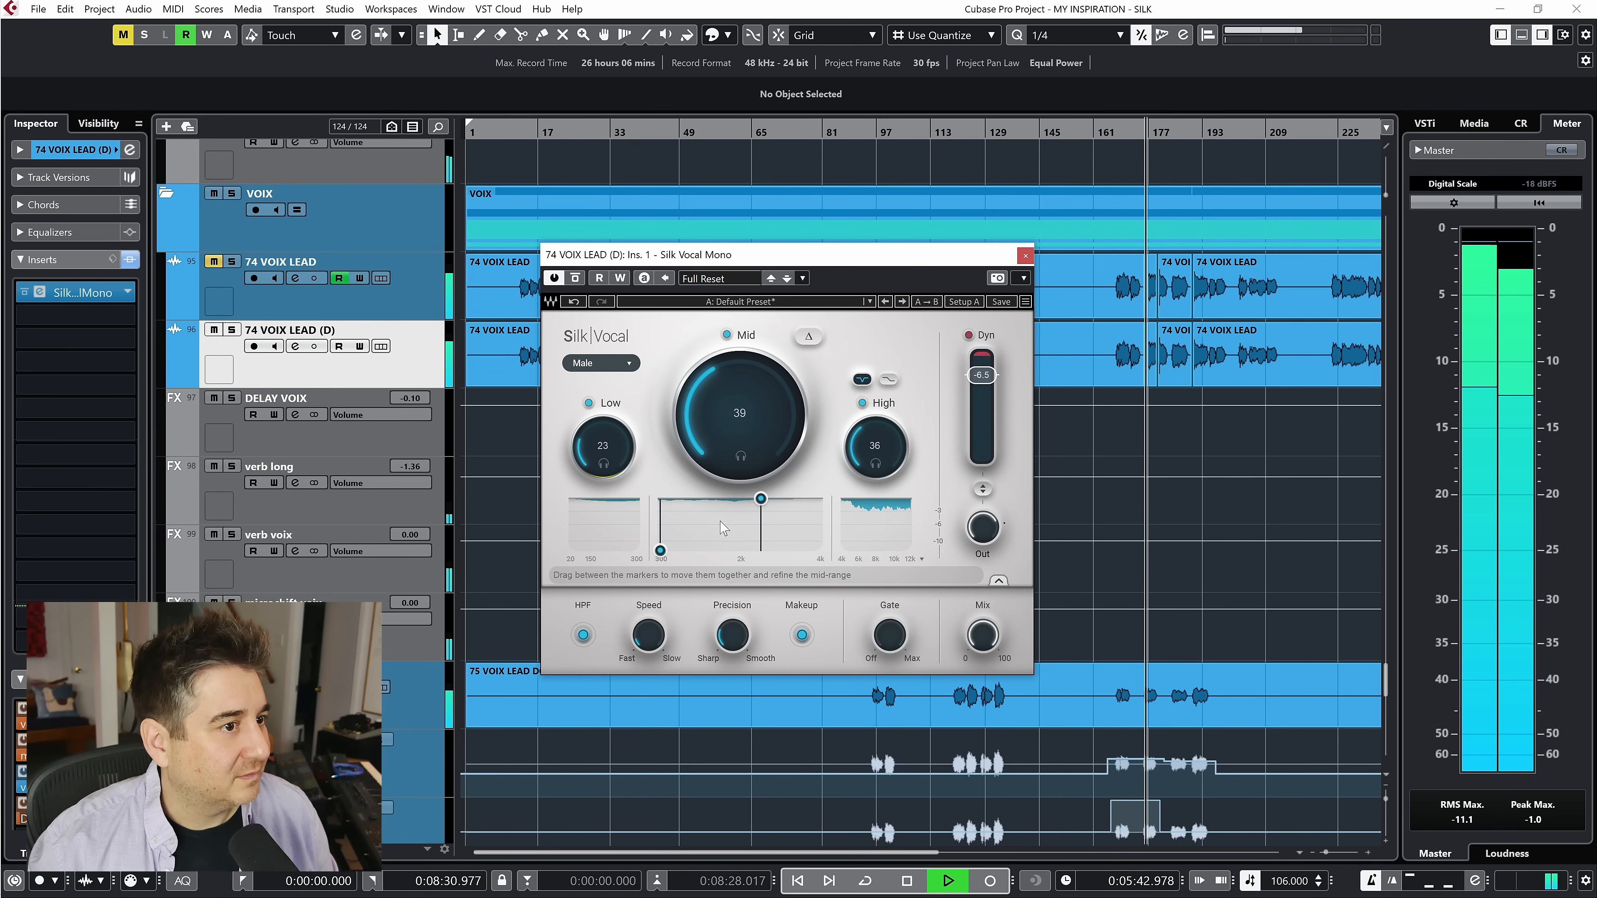
Step: Set Mid to 29, lower the mid-range's top frequency to 2073 Hz, and stop playback
drag(762, 498, 765, 436)
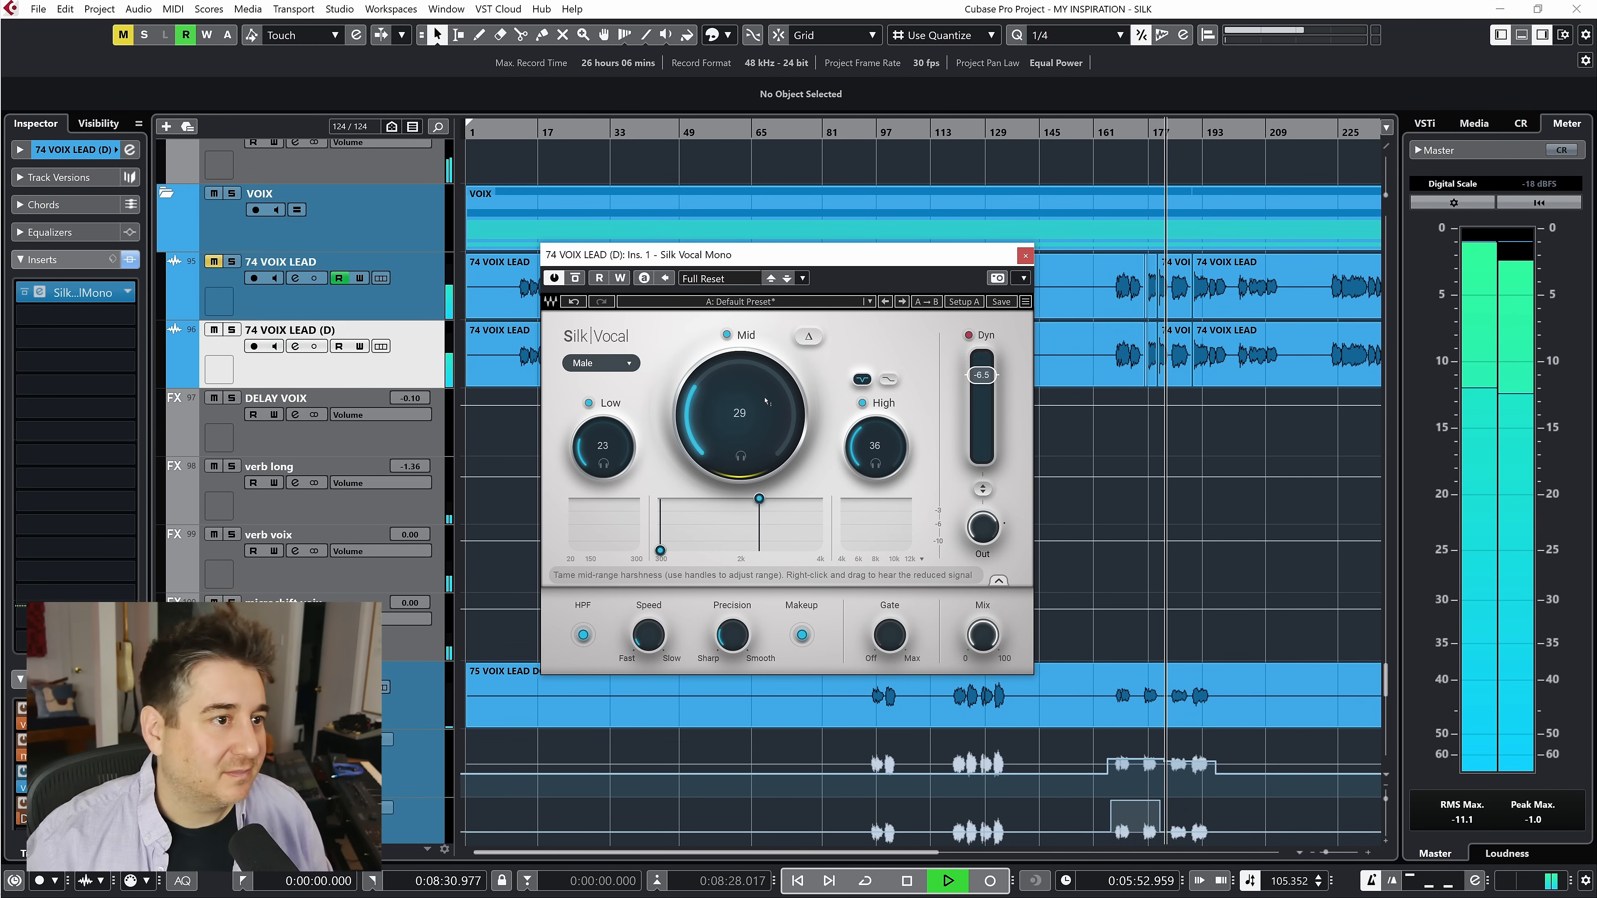
mouse_move(733, 635)
drag(759, 499, 743, 499)
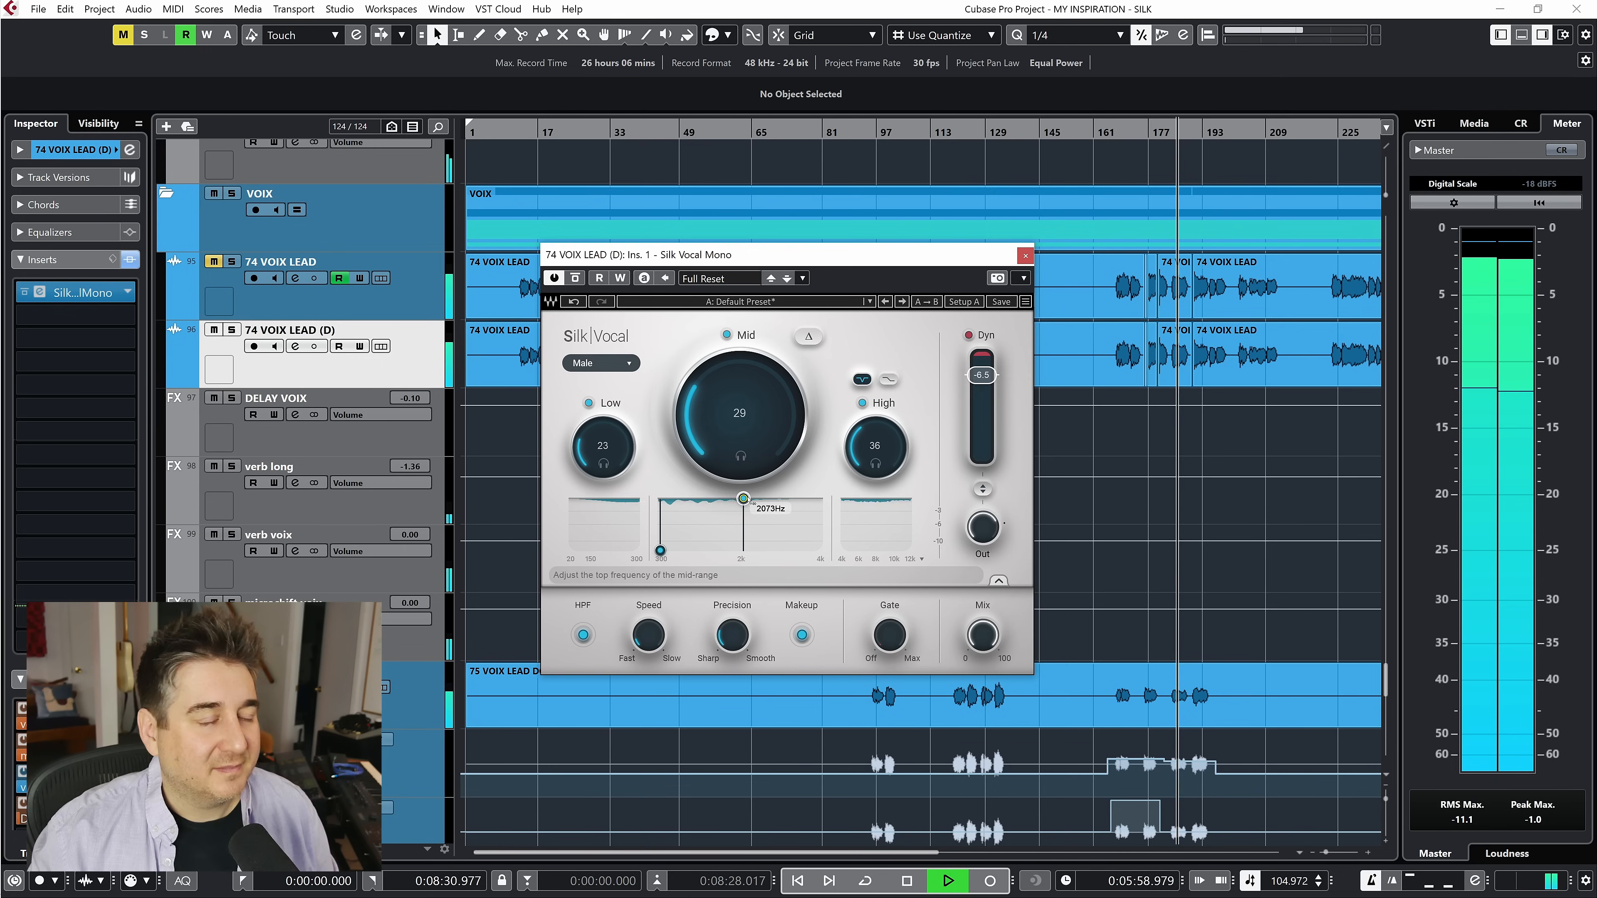
key(space)
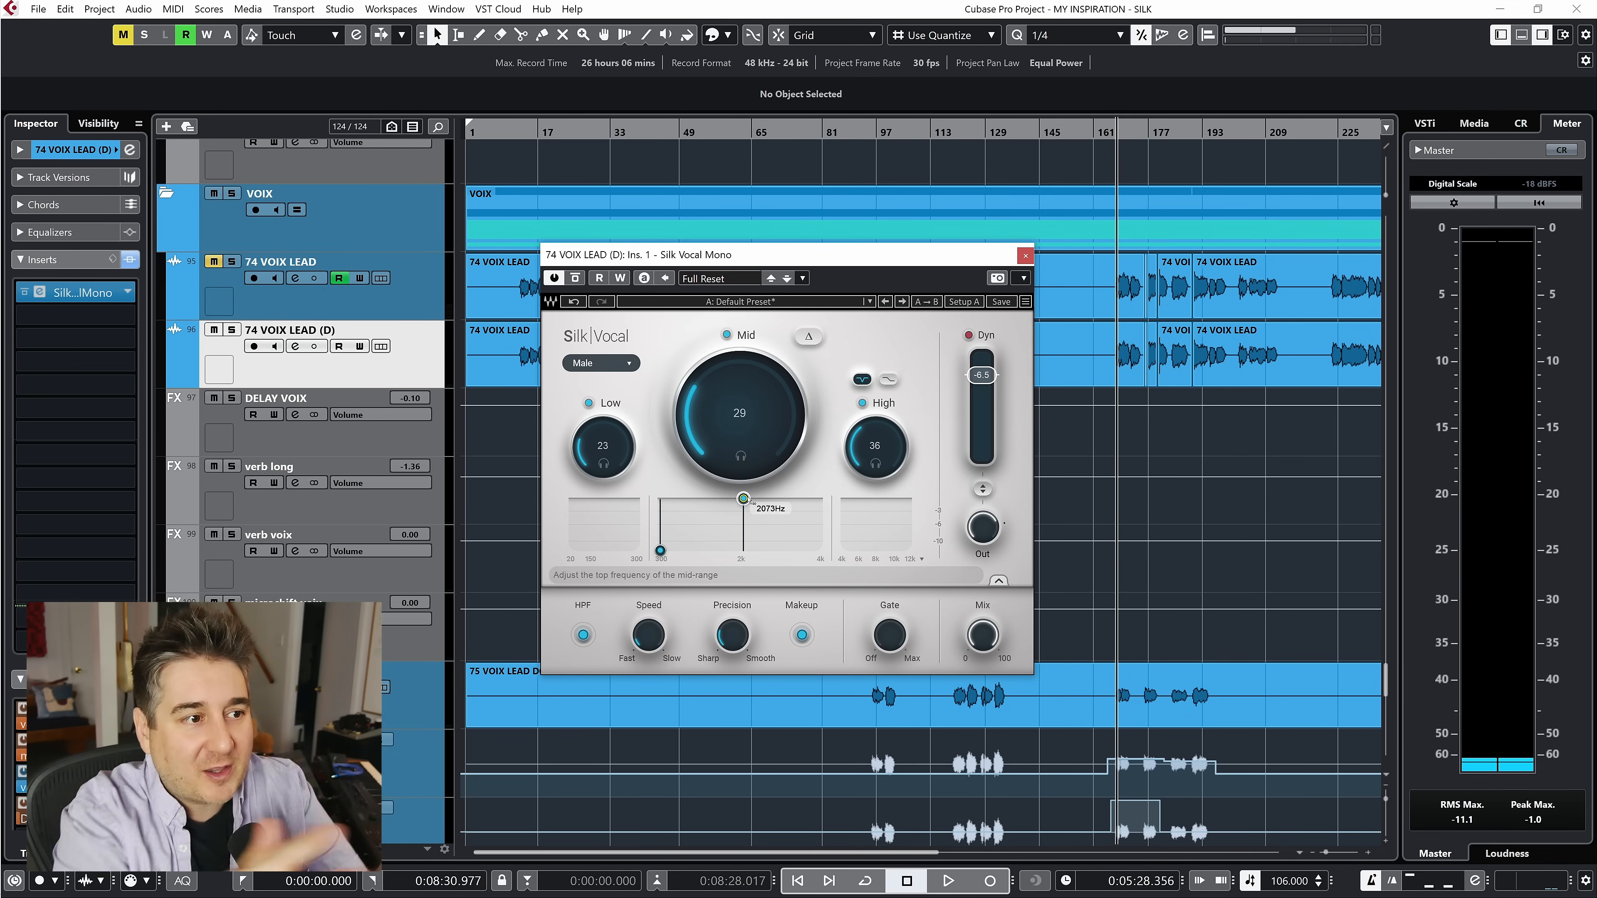
Step: Lower the mid-range's top frequency marker further, reduce High to 25, and try out the Mix control
drag(744, 499, 701, 498)
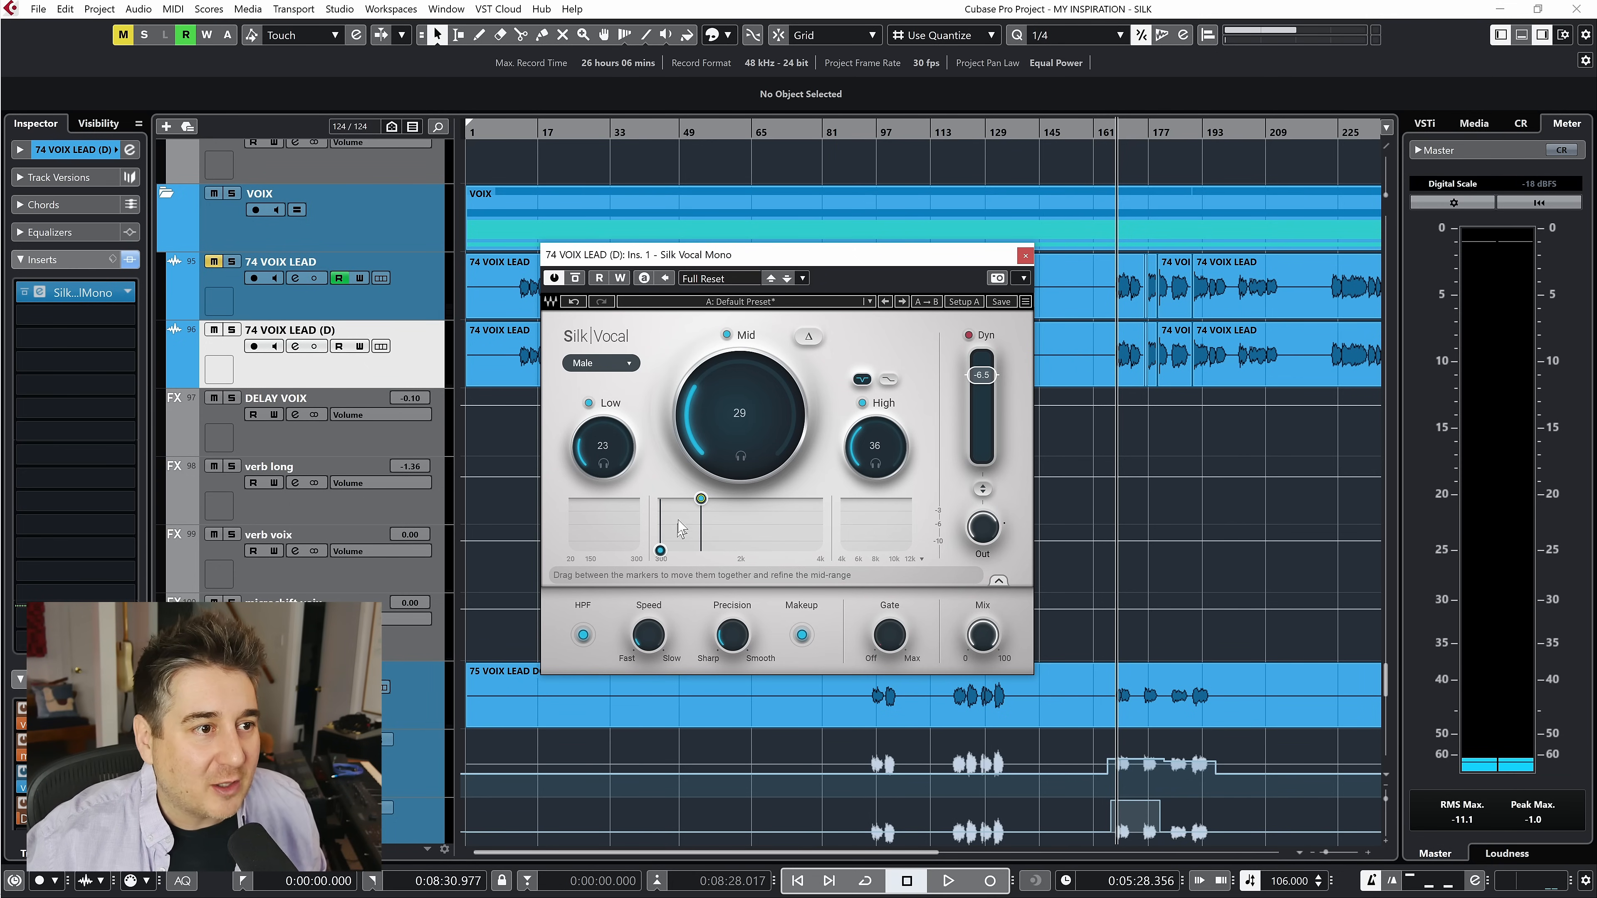
drag(876, 442, 877, 451)
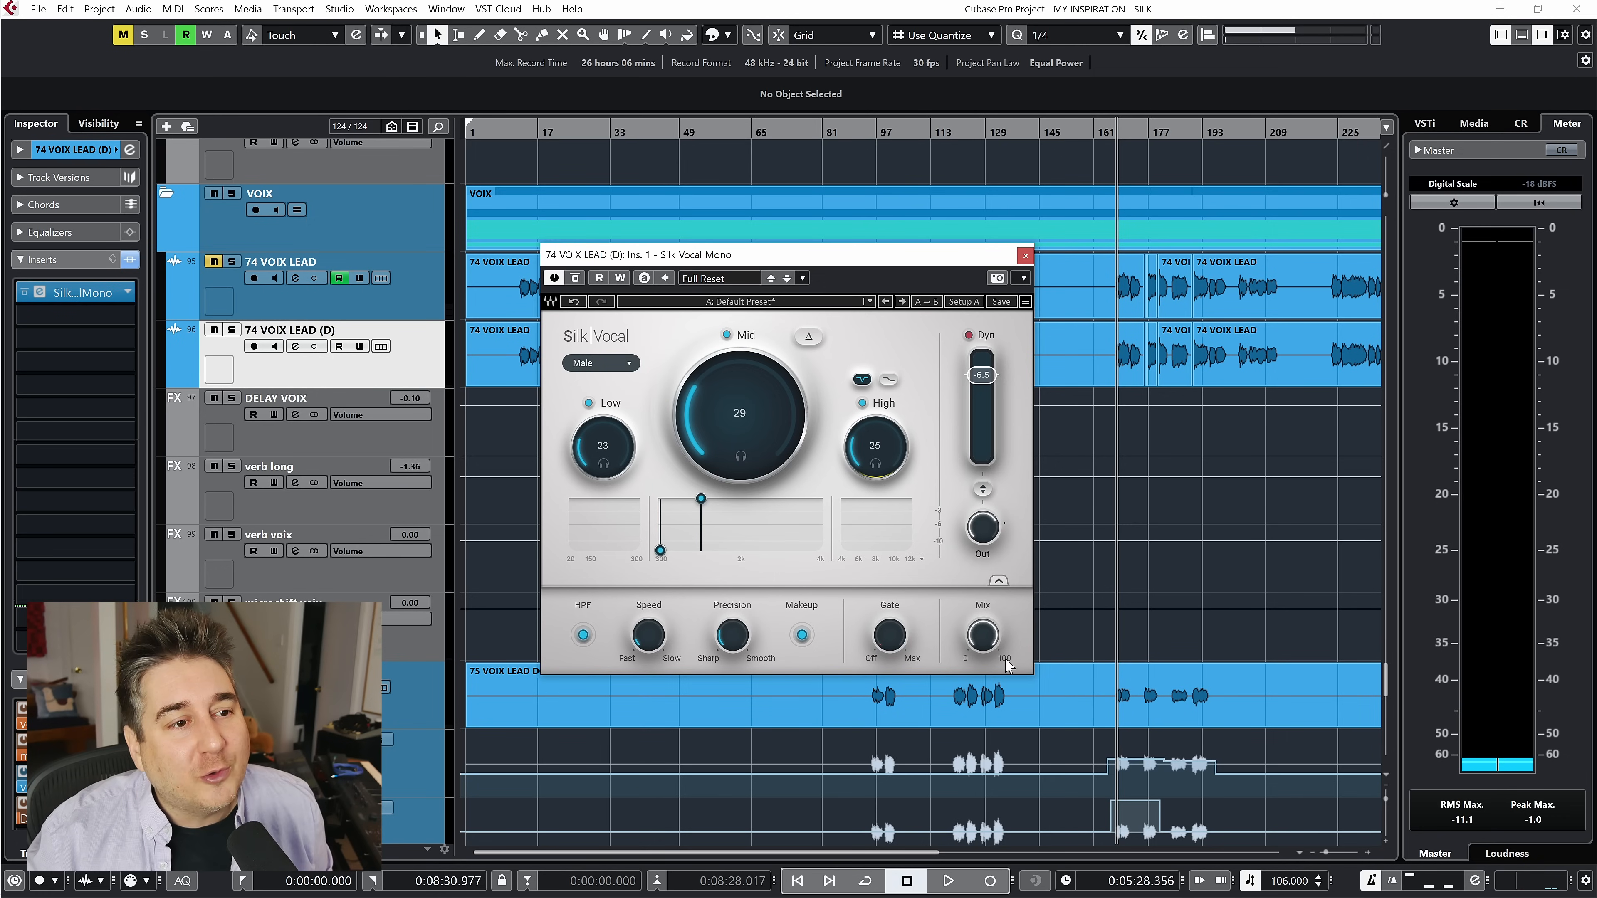
drag(982, 635, 982, 664)
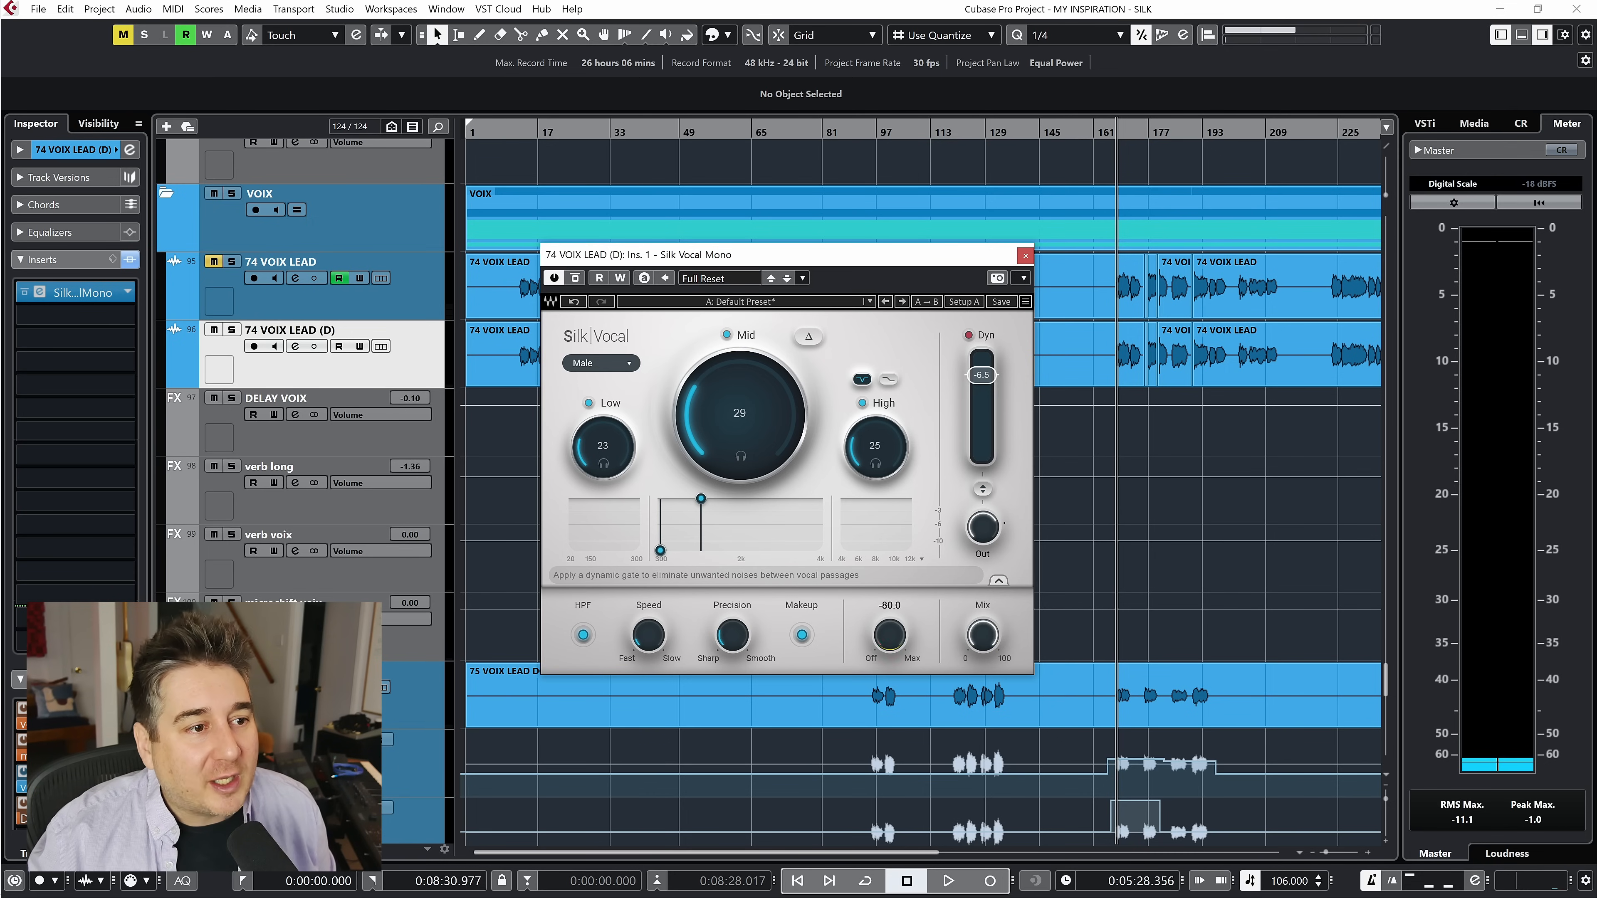